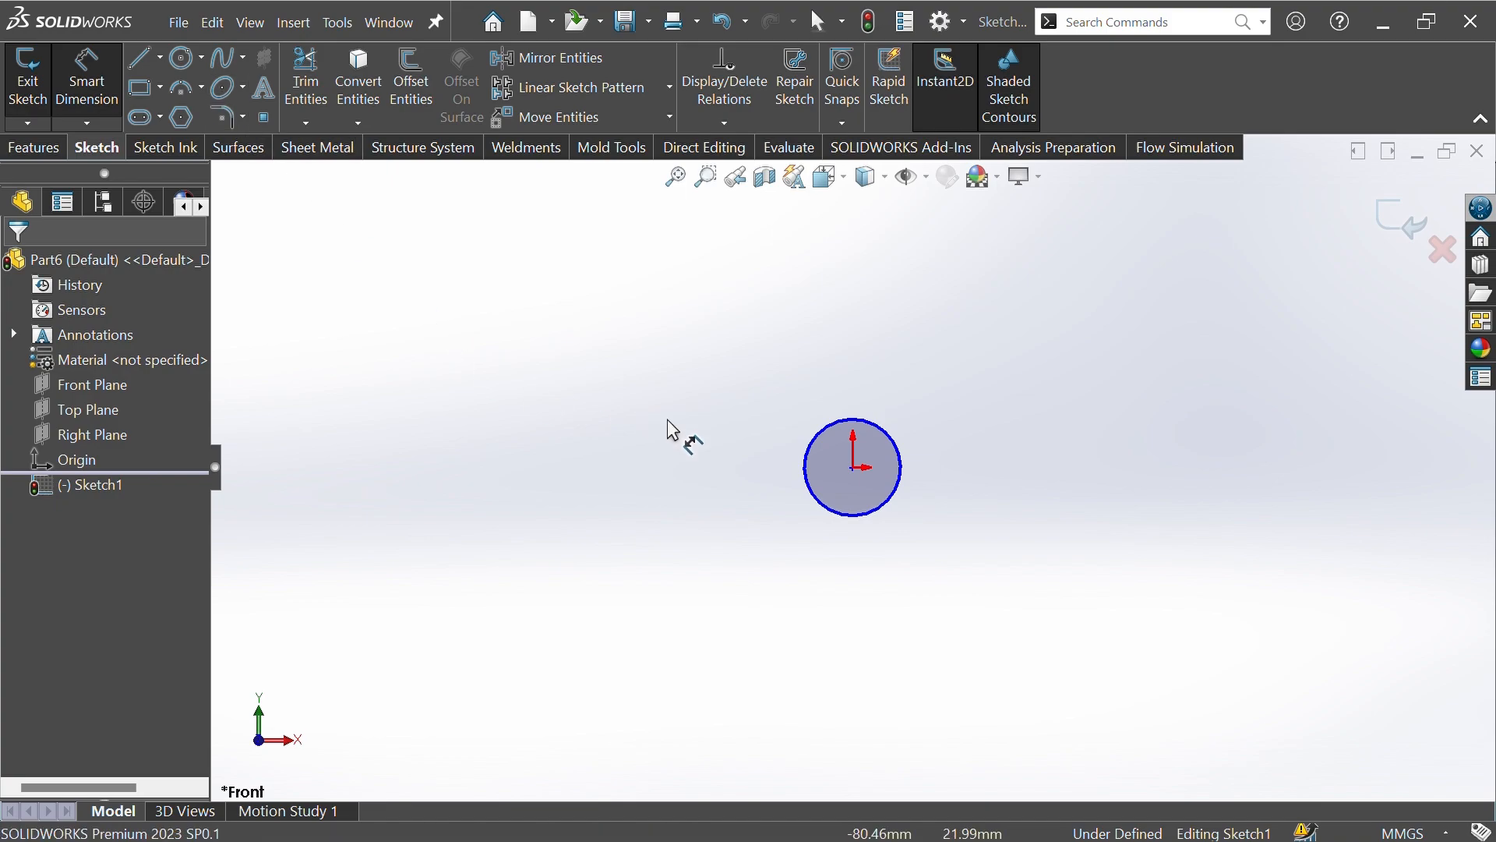
Dimension the diameter of the circle centred on the origin and set it to 7.4 mm.
{"action": "left_click", "coordinate": [804, 472]}
{"action": "left_click", "coordinate": [761, 470]}
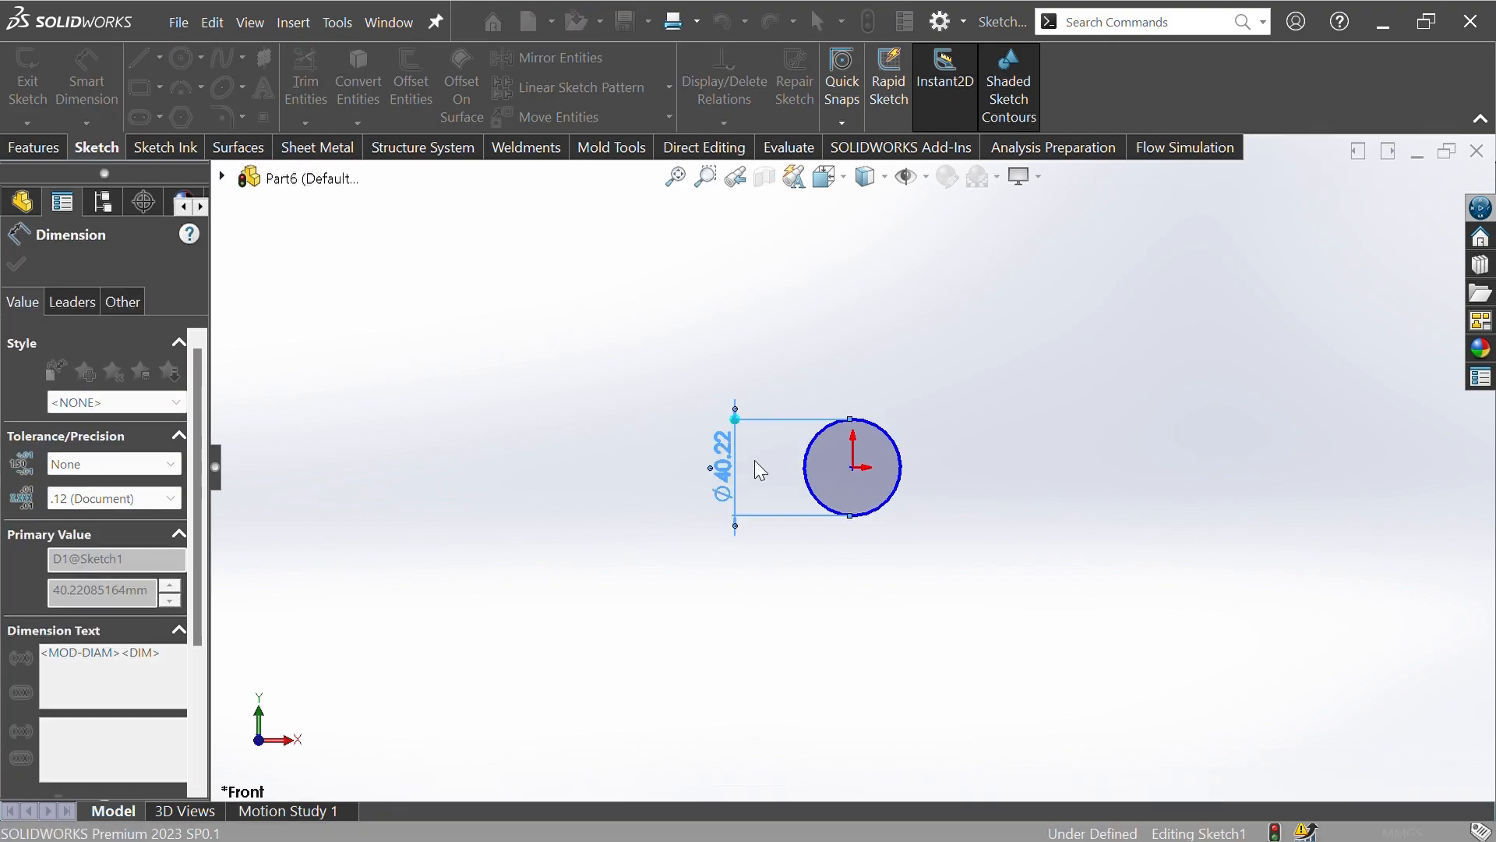
{"action": "type", "text": "7.4"}
{"action": "key", "text": "Return"}
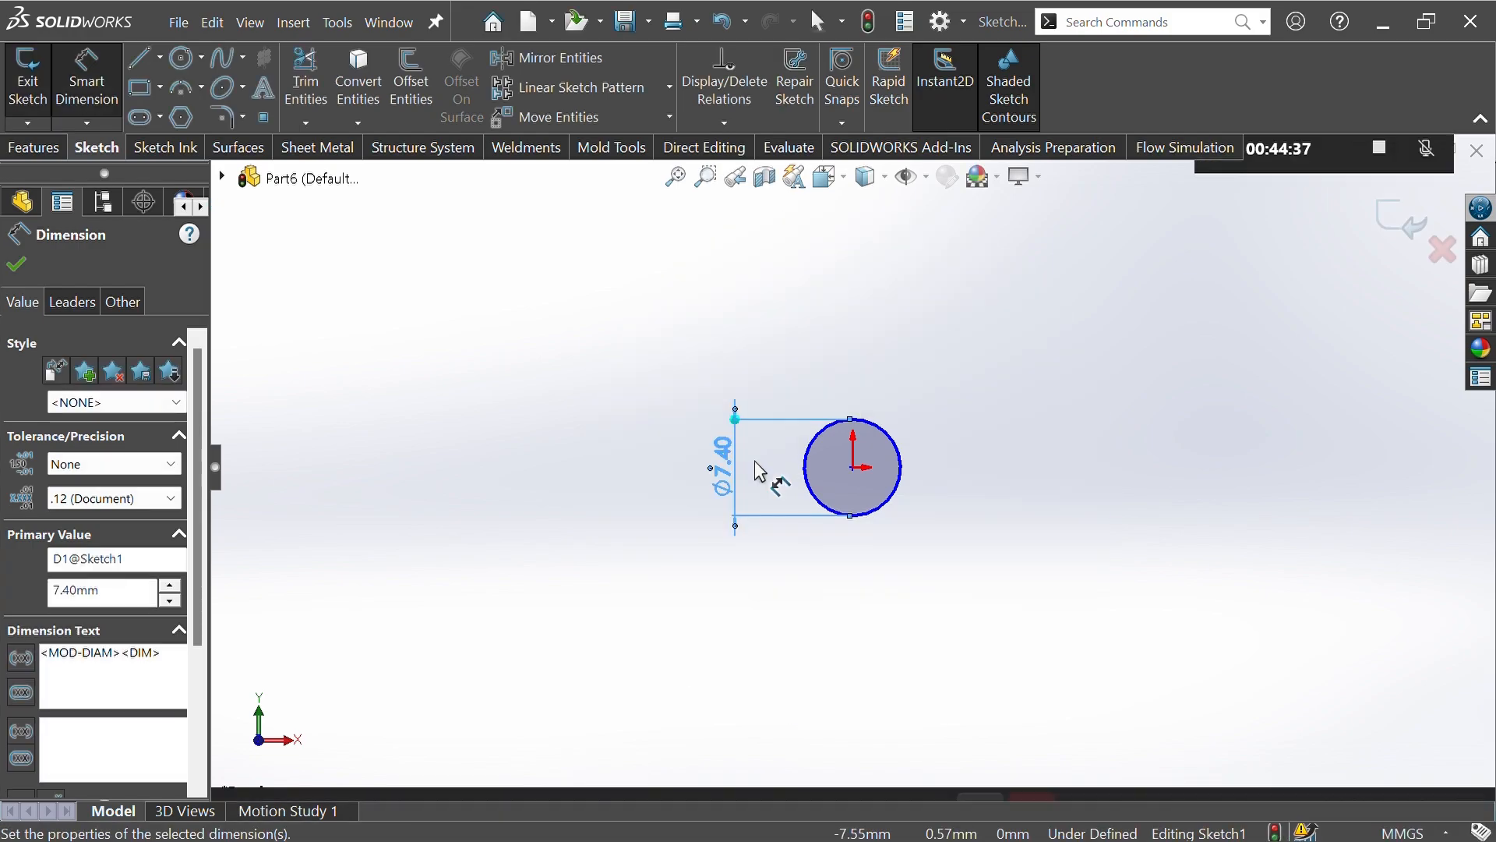
Sketch a horizontal centerline about 45 mm long across the circle and make it coincident with the origin.
{"action": "left_click", "coordinate": [159, 60]}
{"action": "left_click", "coordinate": [637, 467]}
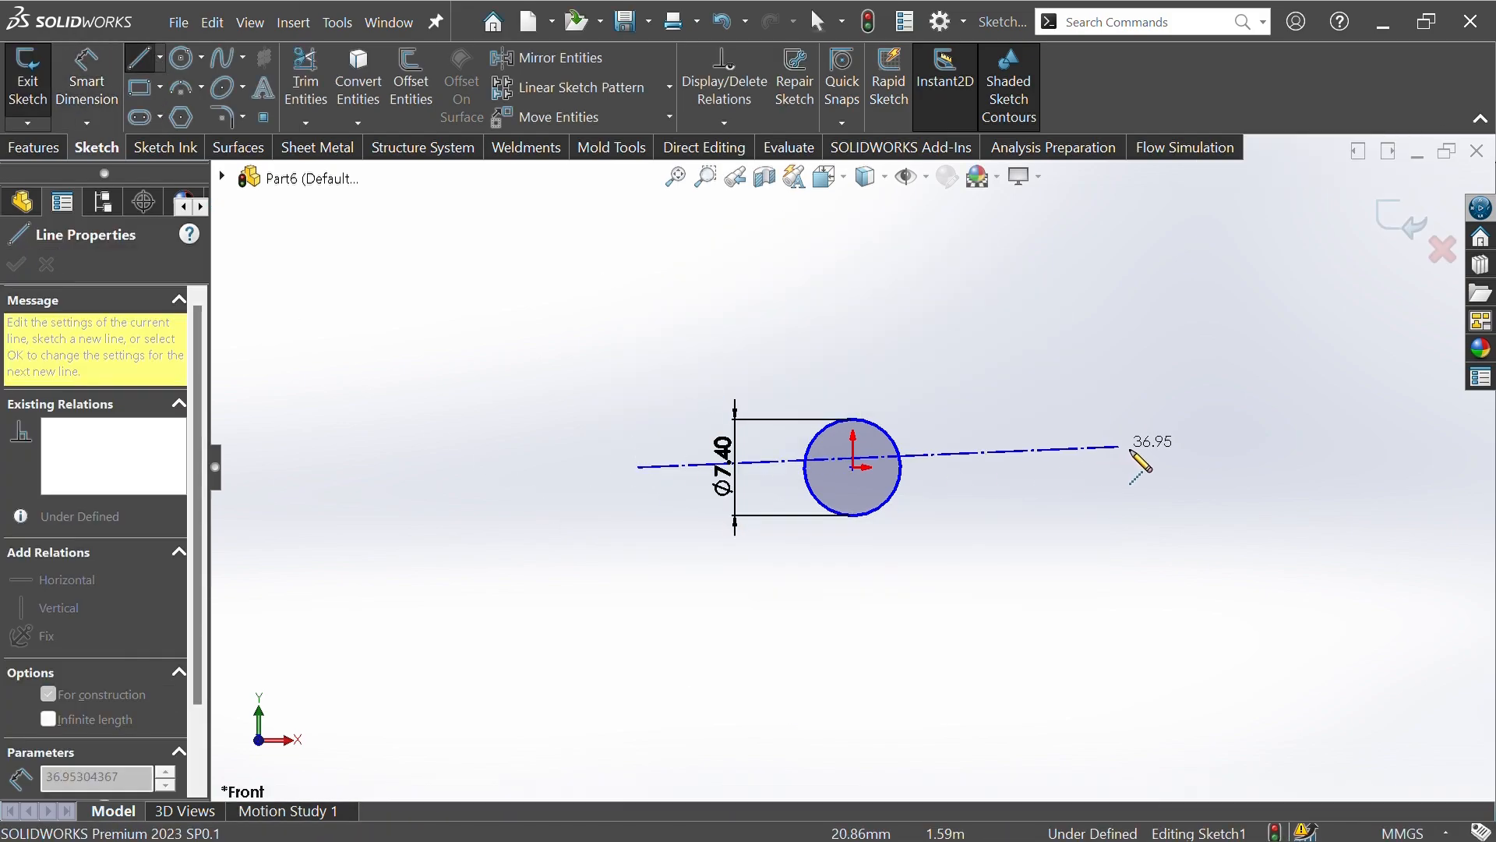
{"action": "left_click", "coordinate": [1230, 470]}
{"action": "key", "text": "Escape"}
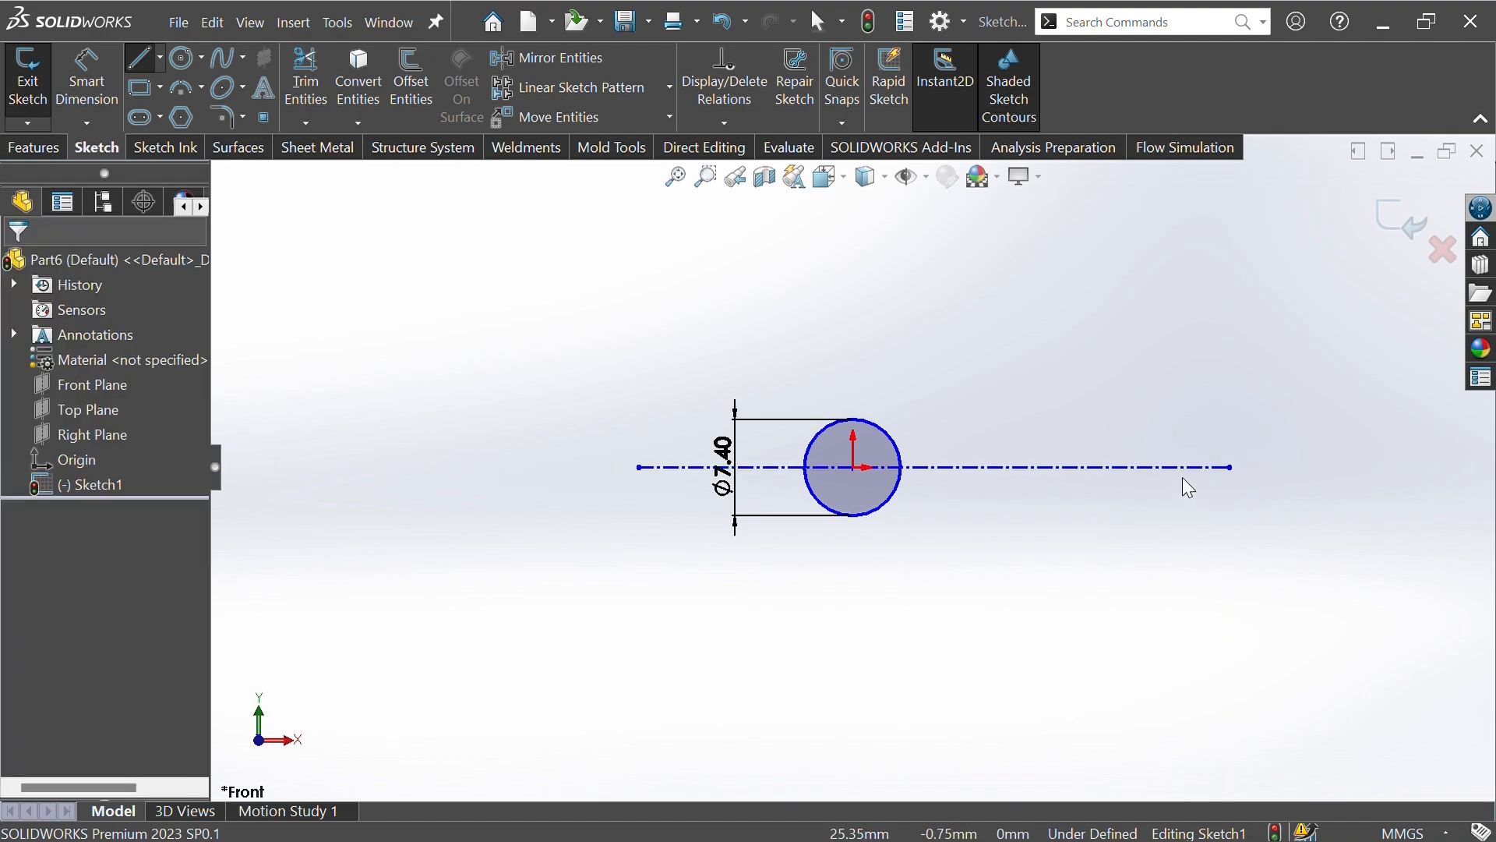
{"action": "key", "text": "Escape"}
{"action": "left_click", "coordinate": [824, 467]}
{"action": "left_click", "coordinate": [853, 467], "text": "ctrl"}
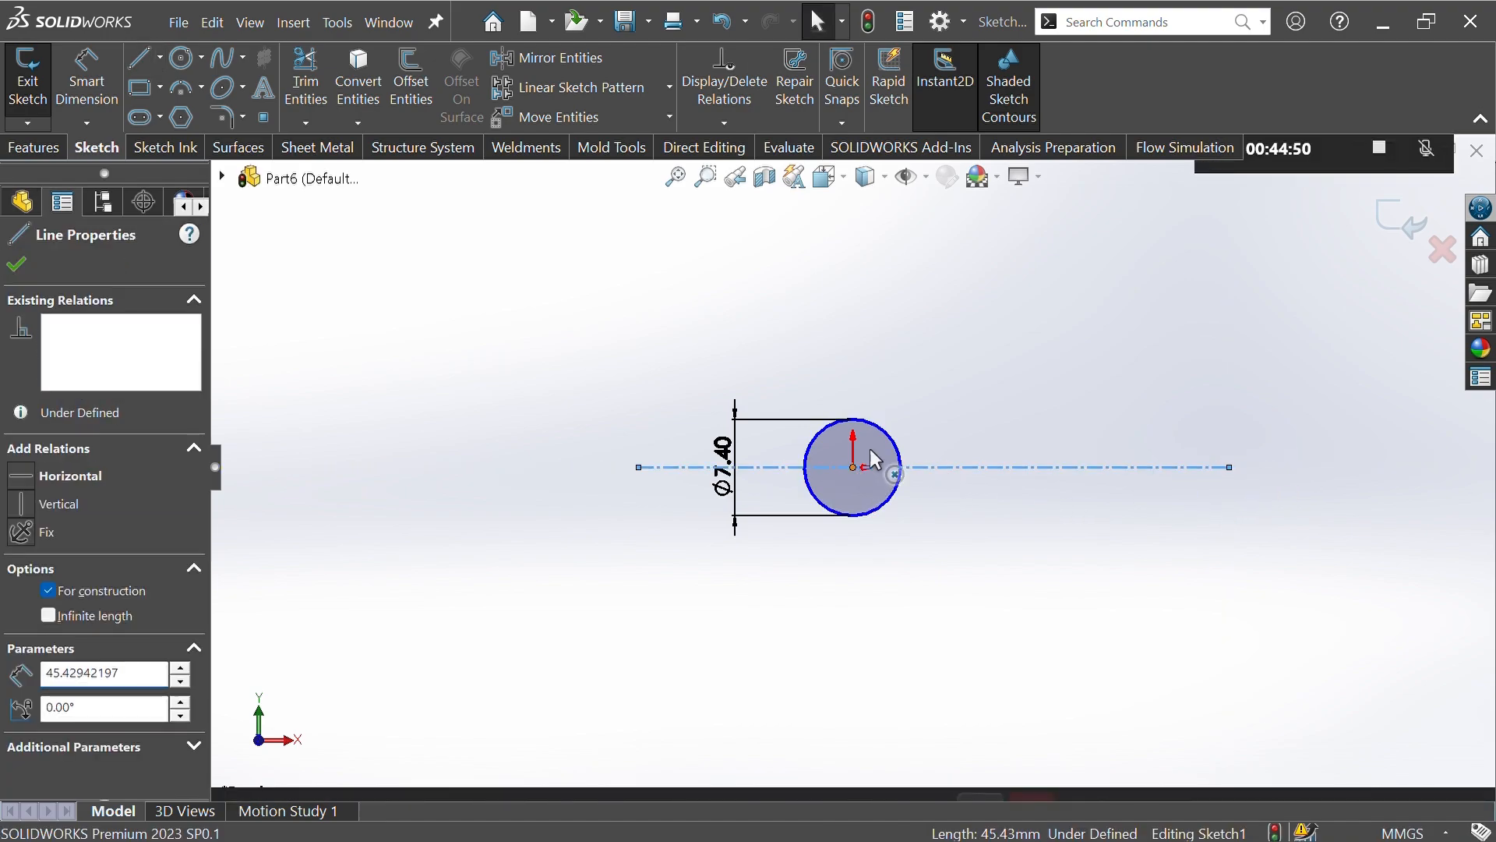
{"action": "left_click", "coordinate": [896, 318]}
Sketch a horizontal line about 1.9 mm above the centerline, from inside the circle to just short of the centerline's right end.
{"action": "left_click", "coordinate": [140, 57]}
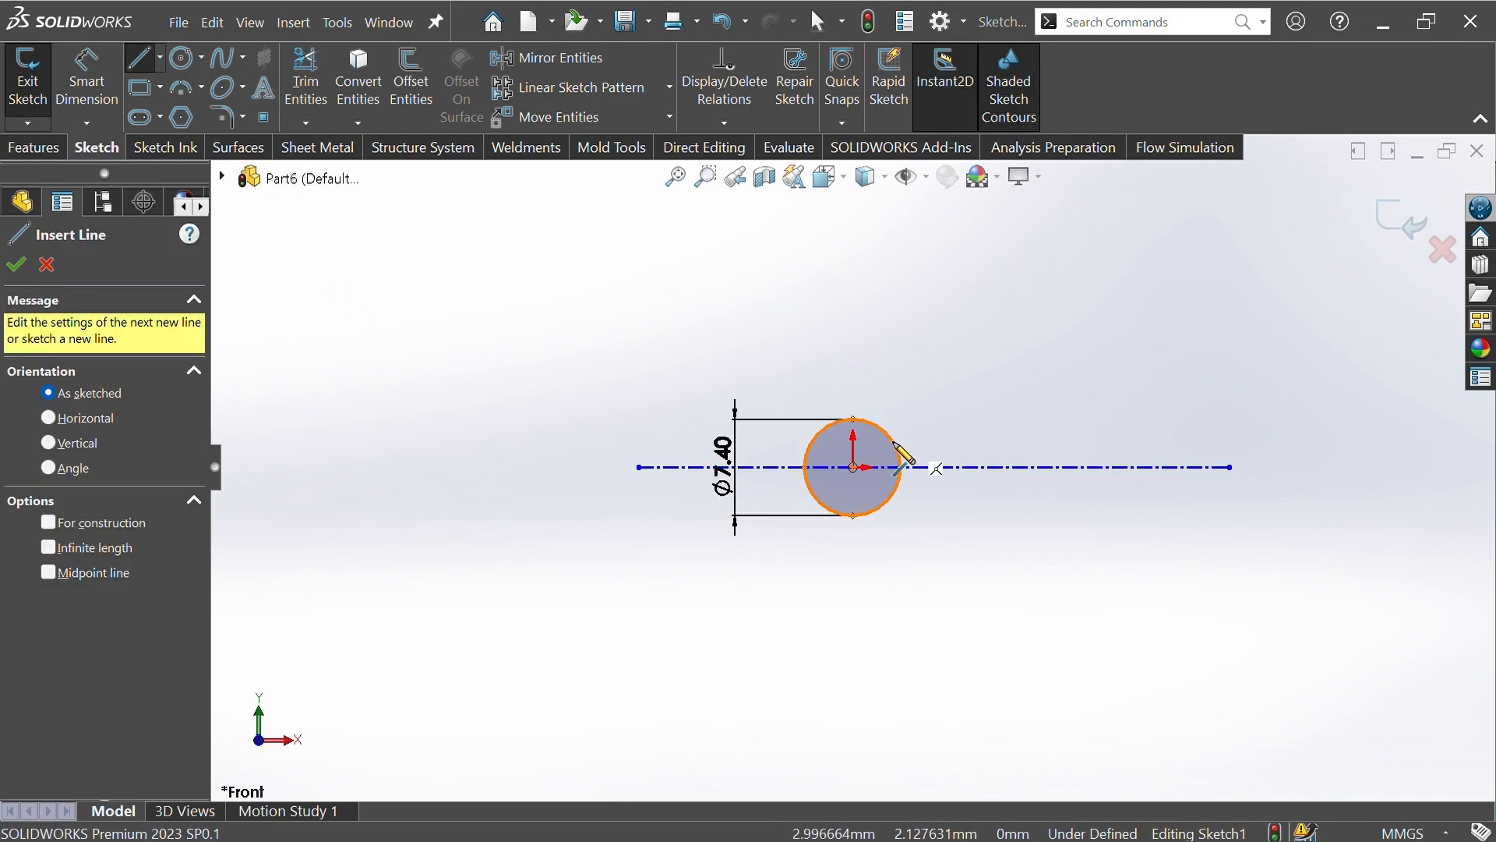
{"action": "left_click", "coordinate": [876, 443]}
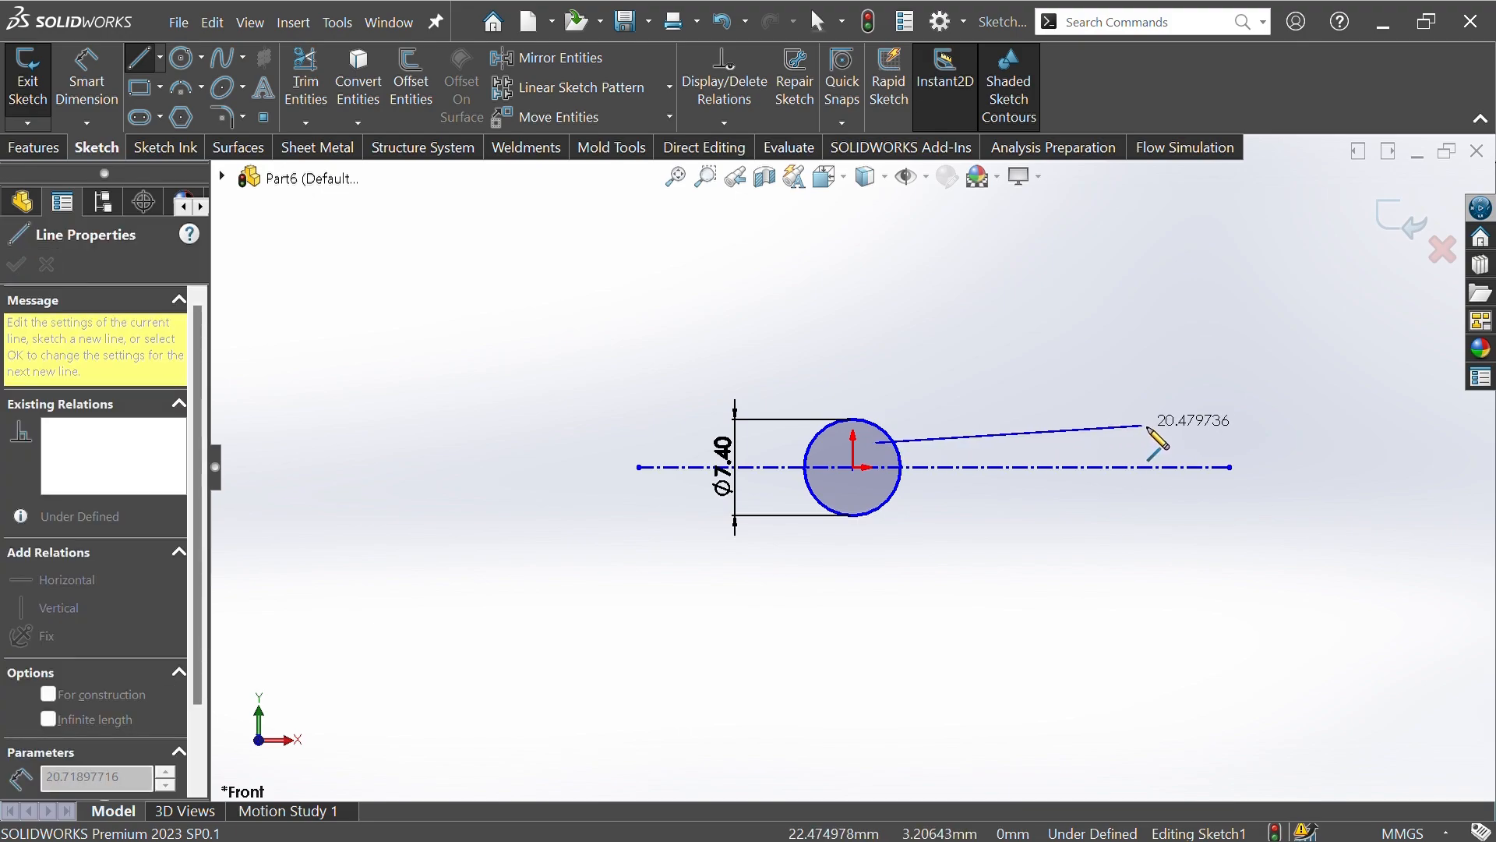
{"action": "left_click", "coordinate": [1185, 443]}
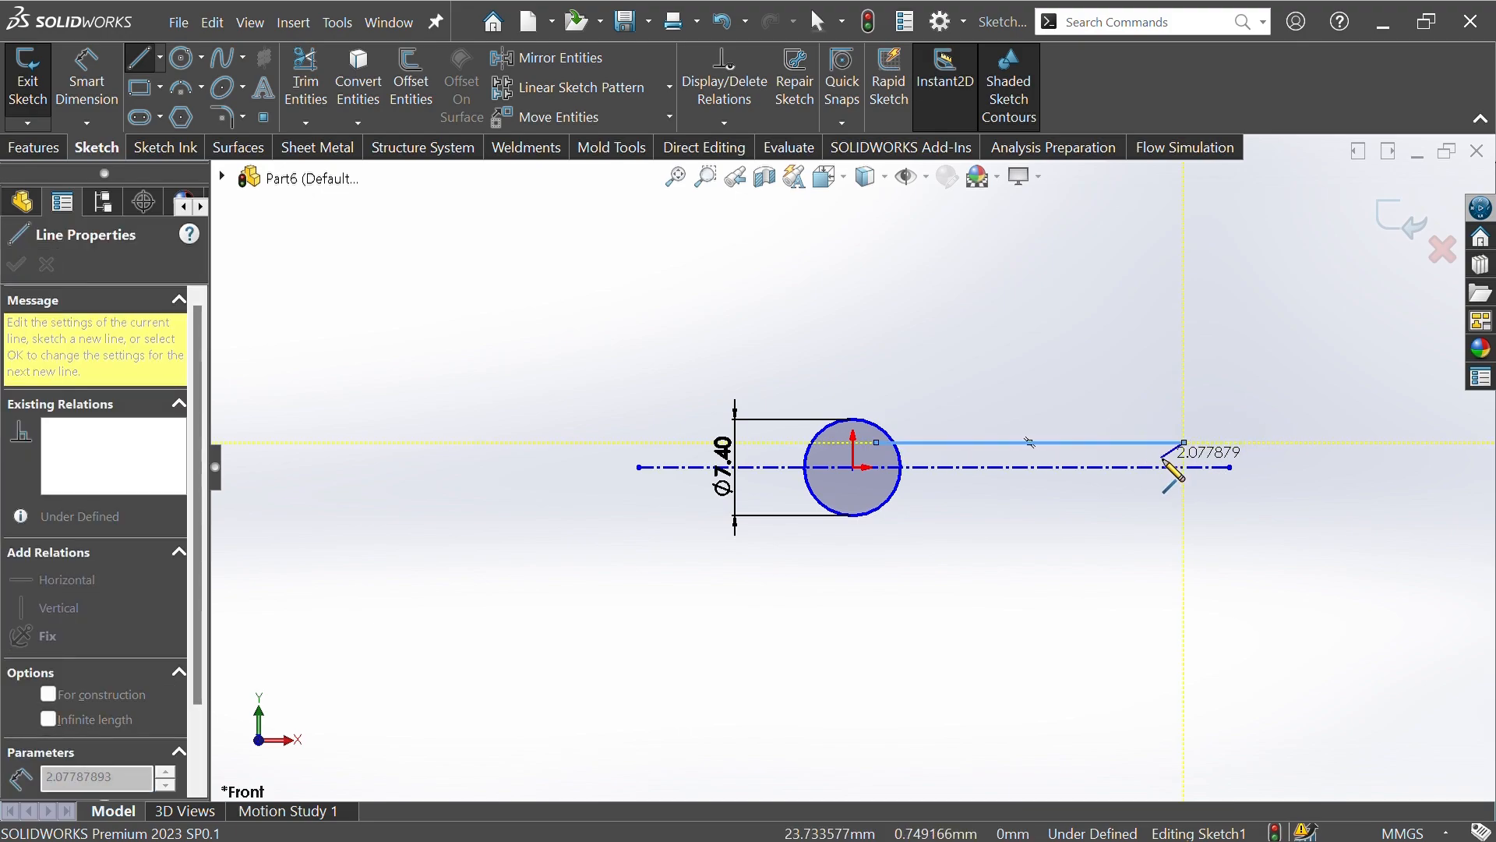
{"action": "key", "text": "Escape"}
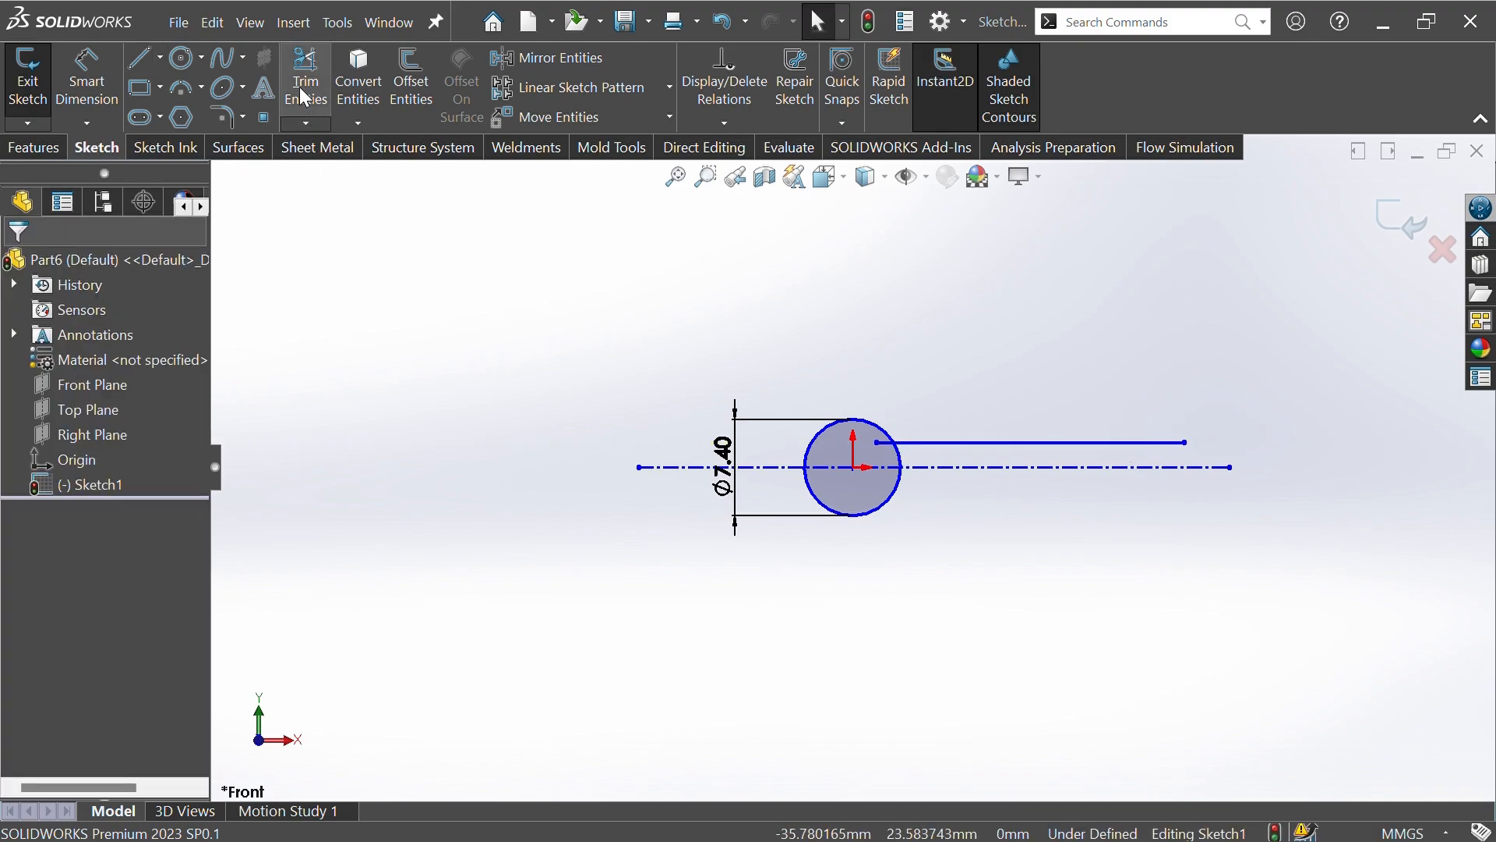
Dimension the upper line symmetrically about the centerline with a doubled distance of 3.7 mm.
{"action": "left_click", "coordinate": [86, 78]}
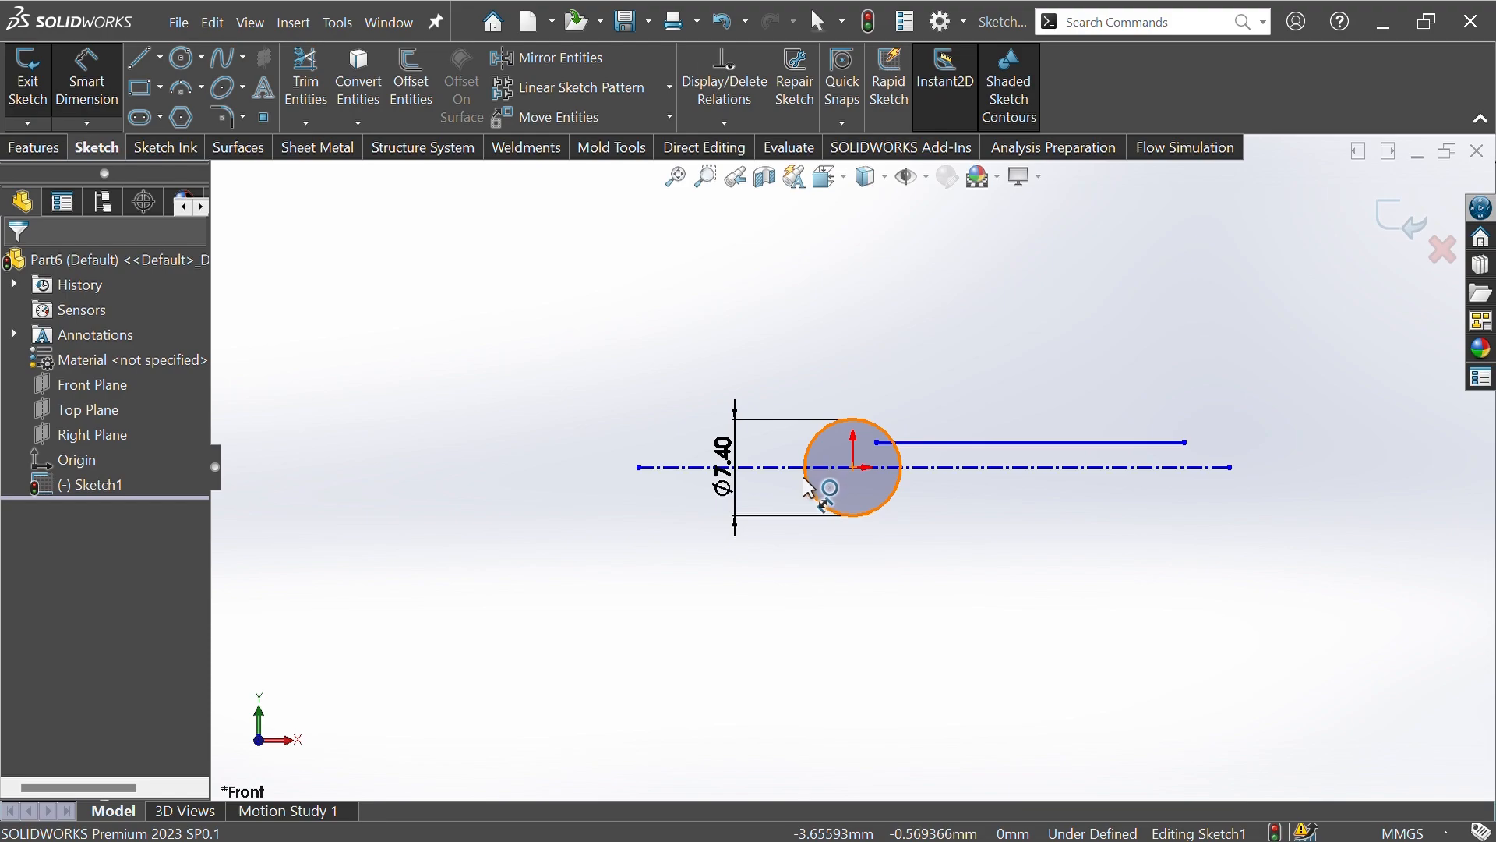
{"action": "left_click", "coordinate": [1025, 444]}
{"action": "left_click", "coordinate": [1038, 467]}
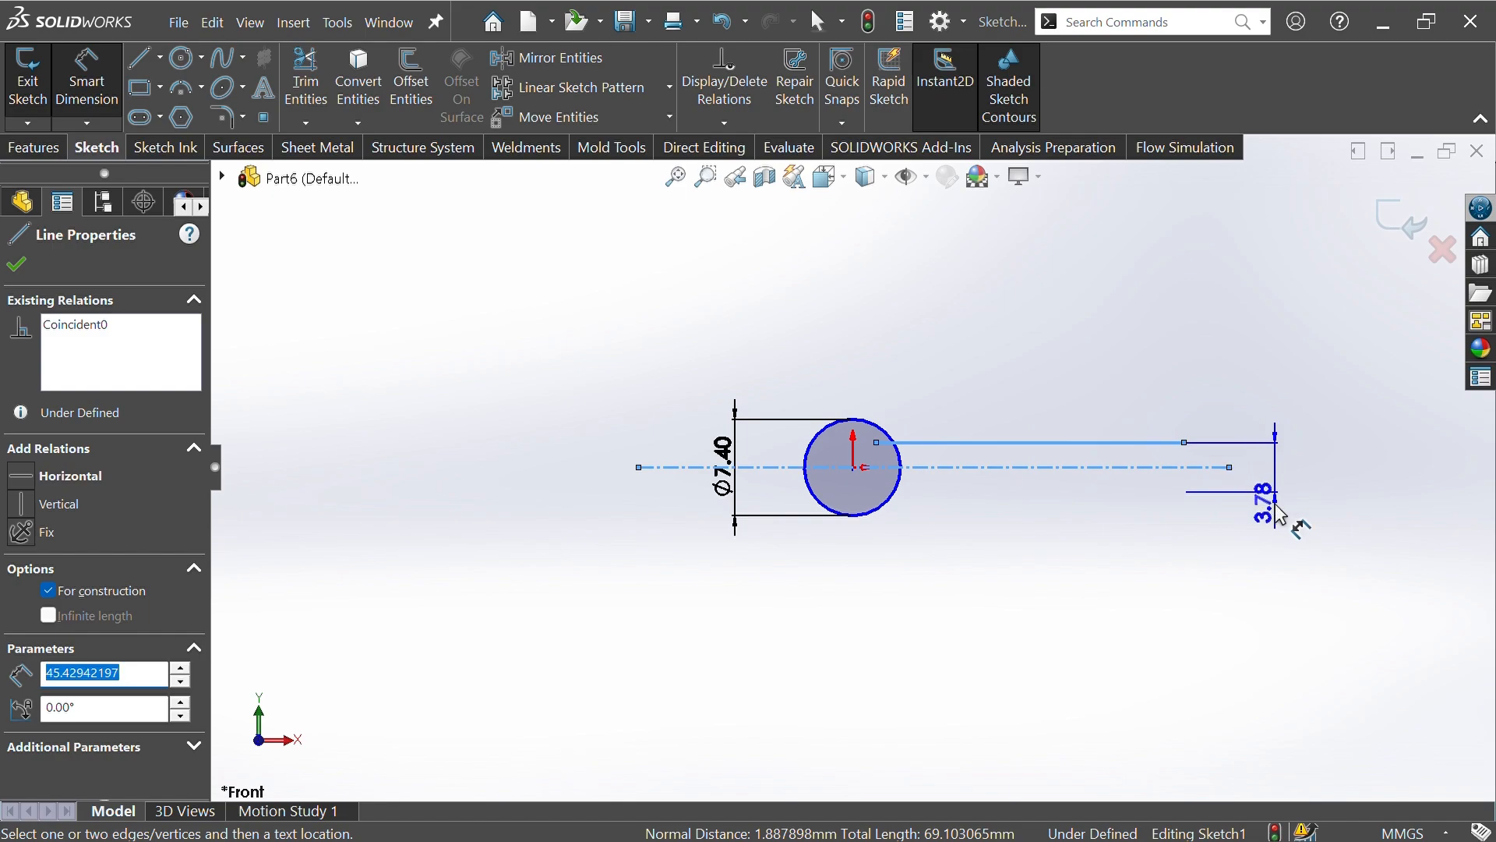
{"action": "left_click", "coordinate": [1279, 515]}
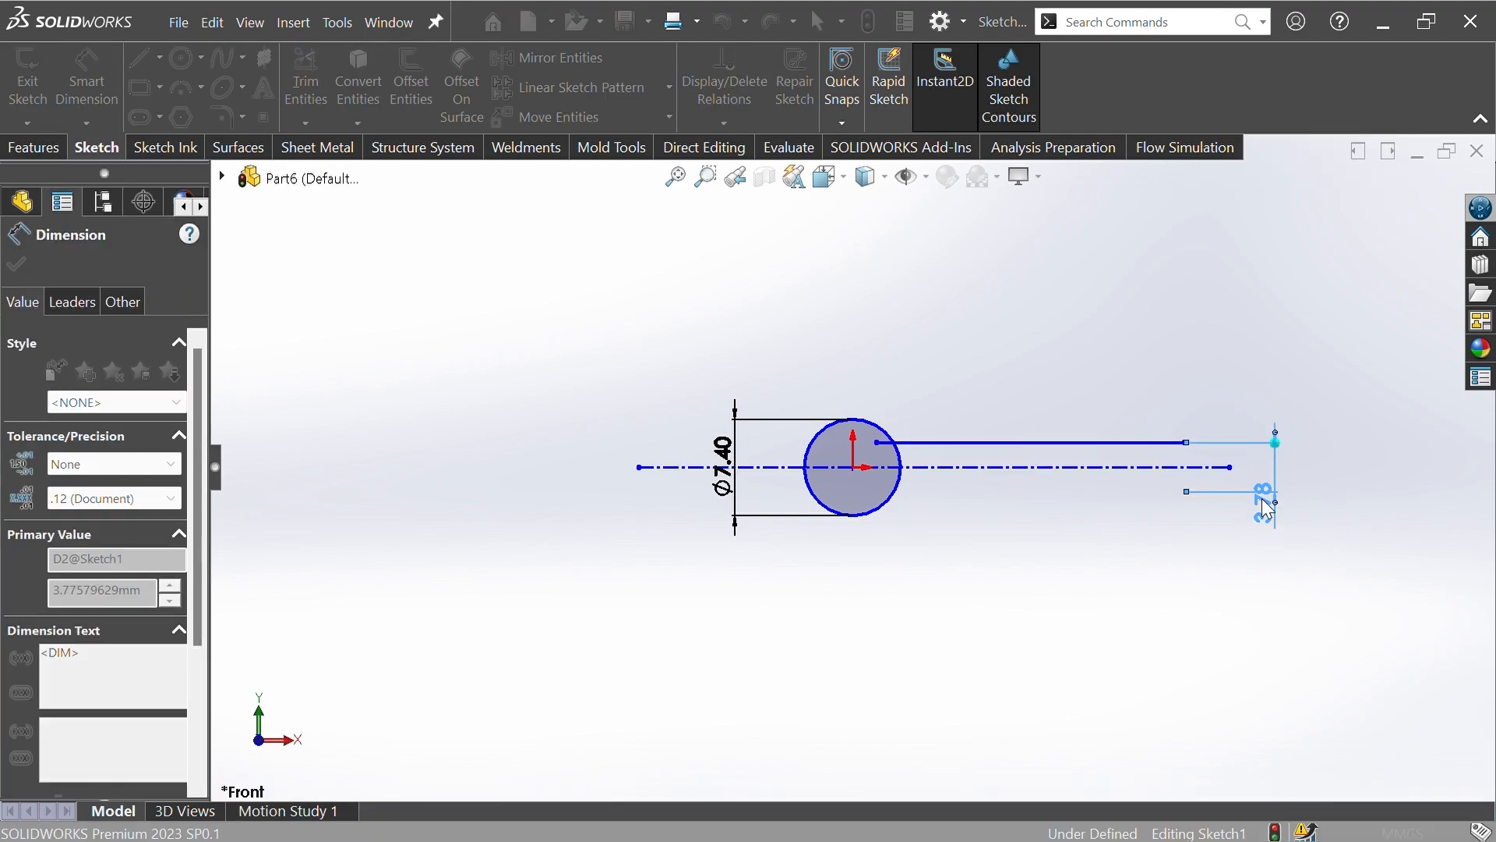
{"action": "left_click", "coordinate": [1110, 569]}
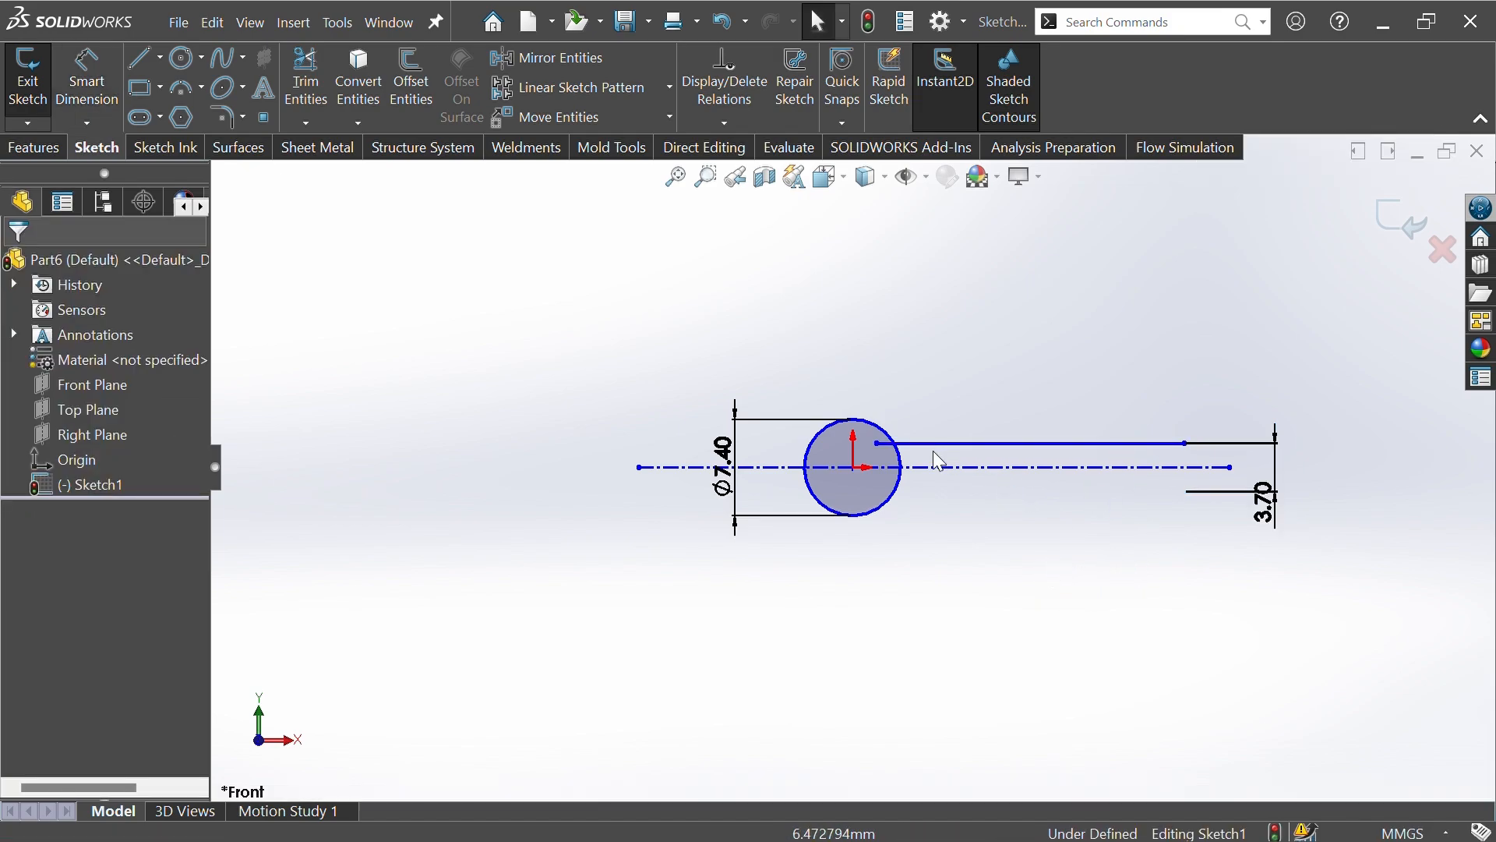
Place a sketch point where the circle's left side crosses the centerline.
{"action": "left_click", "coordinate": [265, 120]}
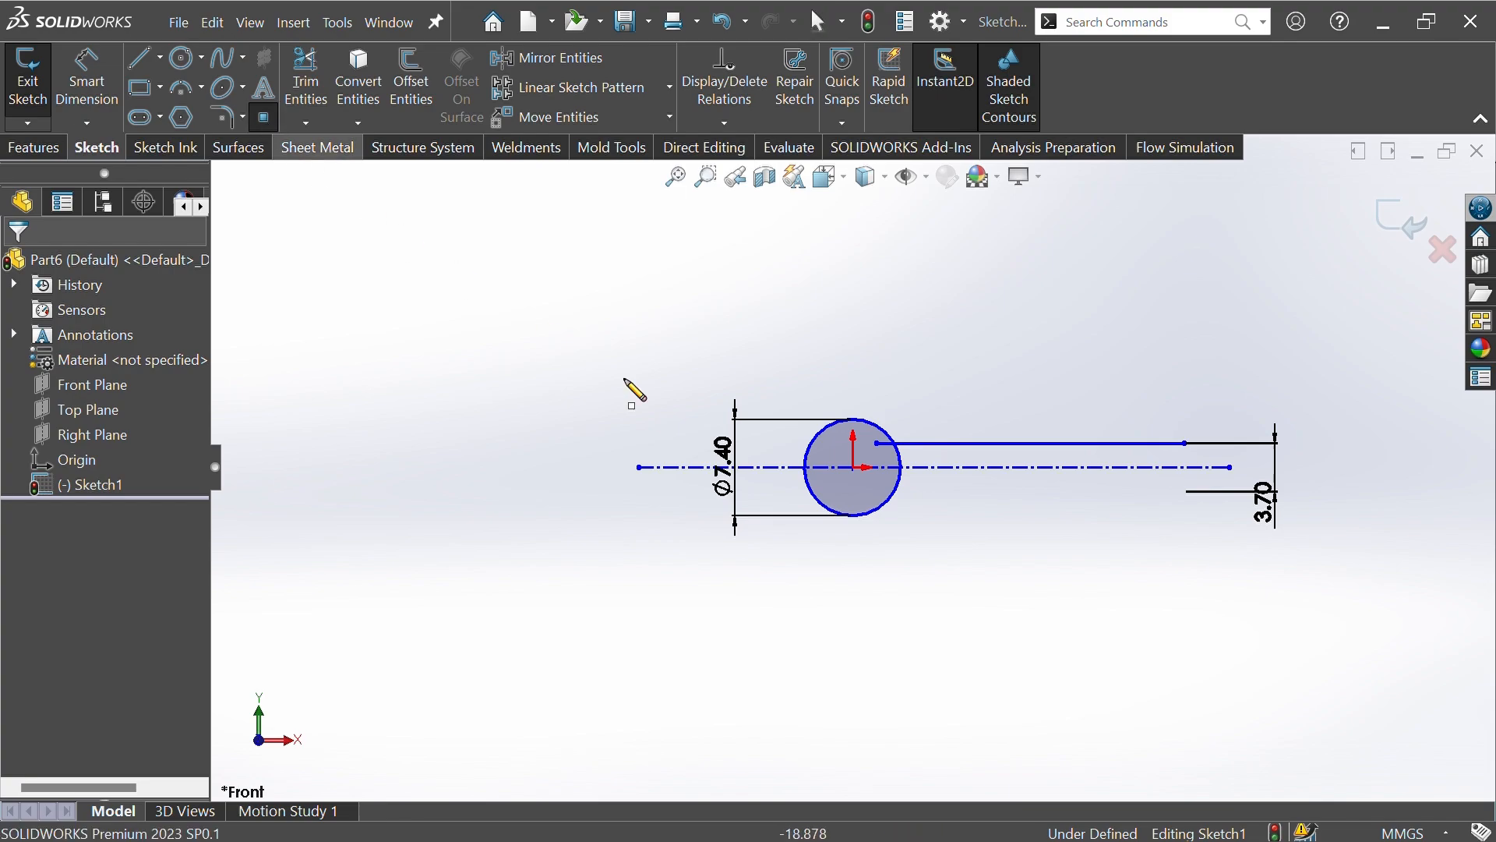
{"action": "left_click", "coordinate": [806, 468]}
{"action": "left_click", "coordinate": [21, 273]}
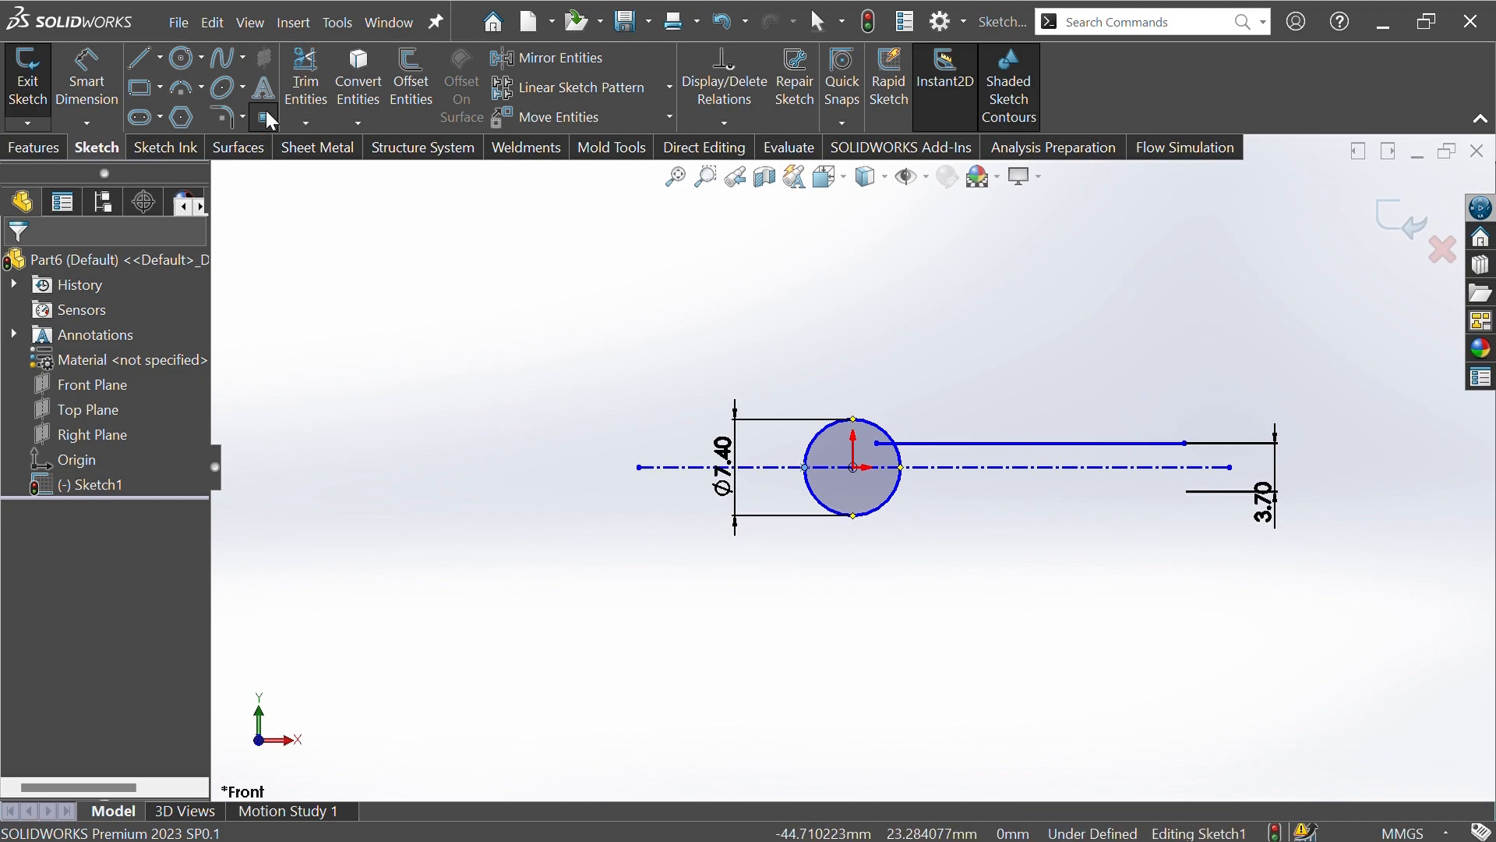
Dimension the horizontal distance between the sketch point and the upper line's left endpoint as 6.9 mm.
{"action": "left_click", "coordinate": [87, 78]}
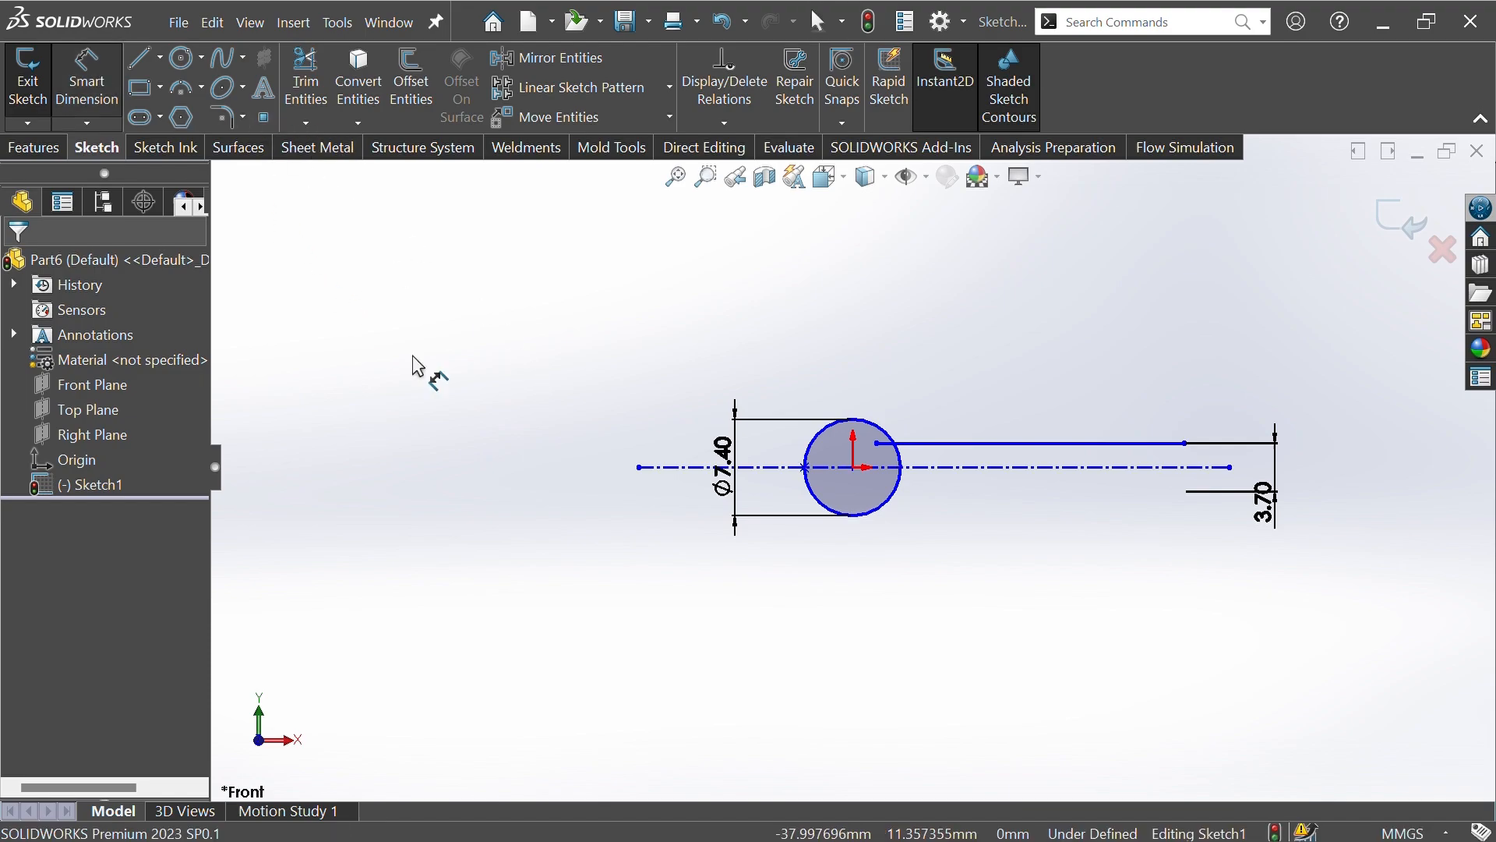
{"action": "left_click", "coordinate": [806, 467]}
{"action": "left_click", "coordinate": [877, 443]}
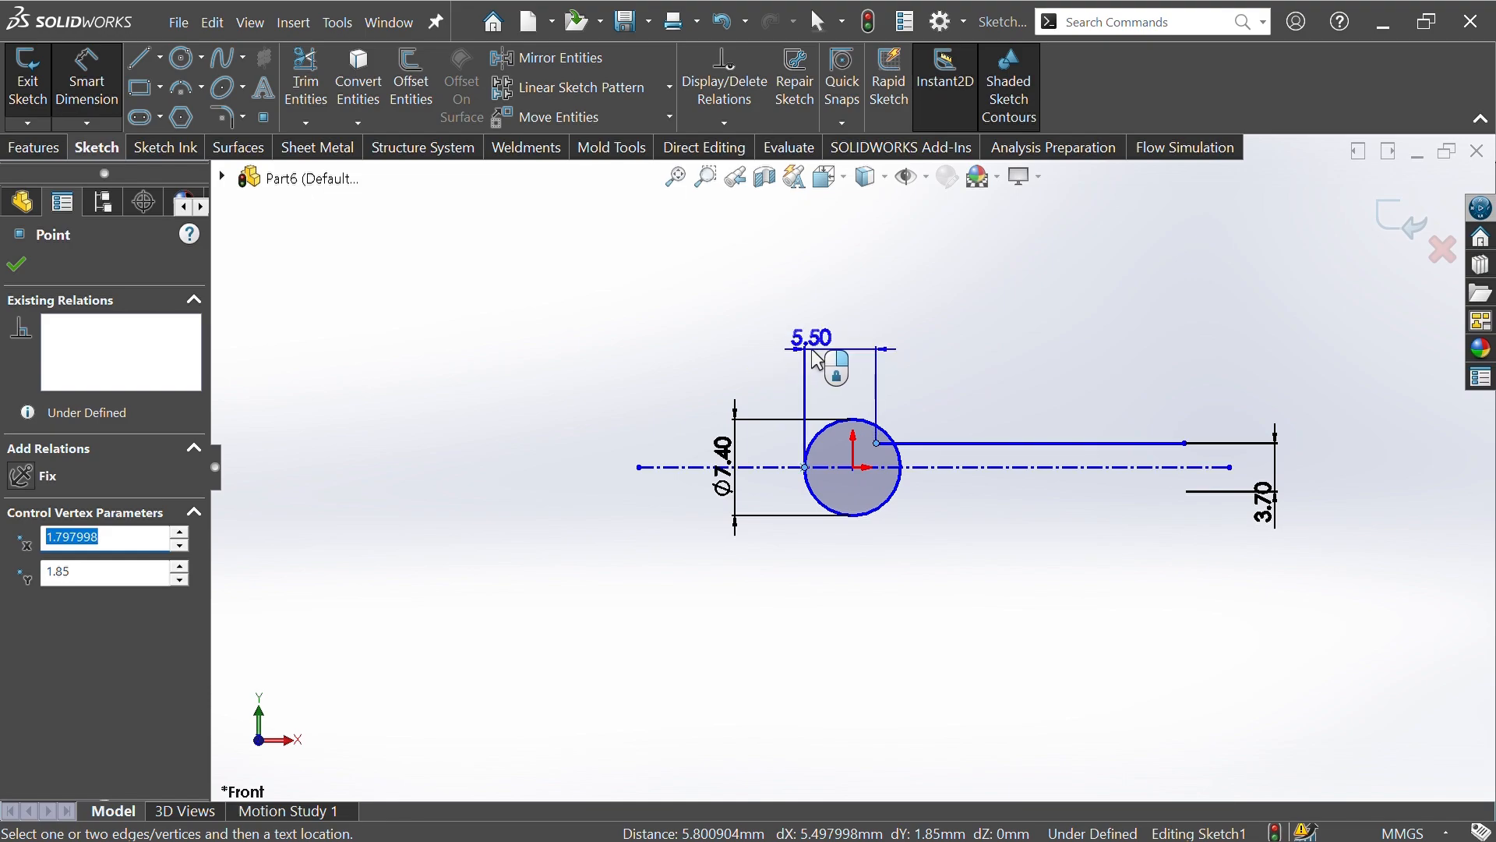
{"action": "left_click", "coordinate": [814, 355]}
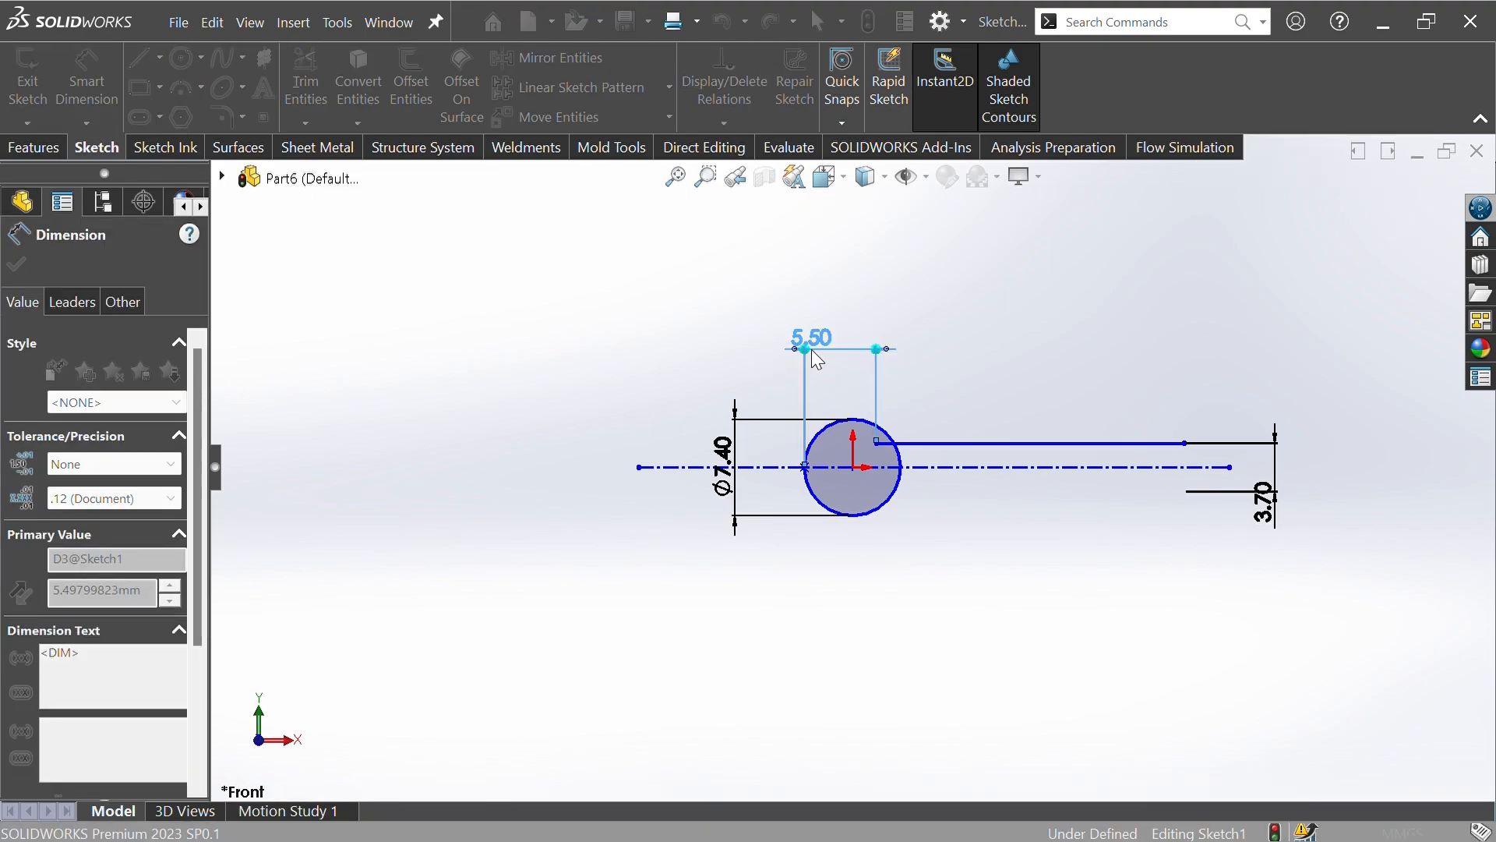
{"action": "type", "text": "6.9"}
{"action": "key", "text": "Return"}
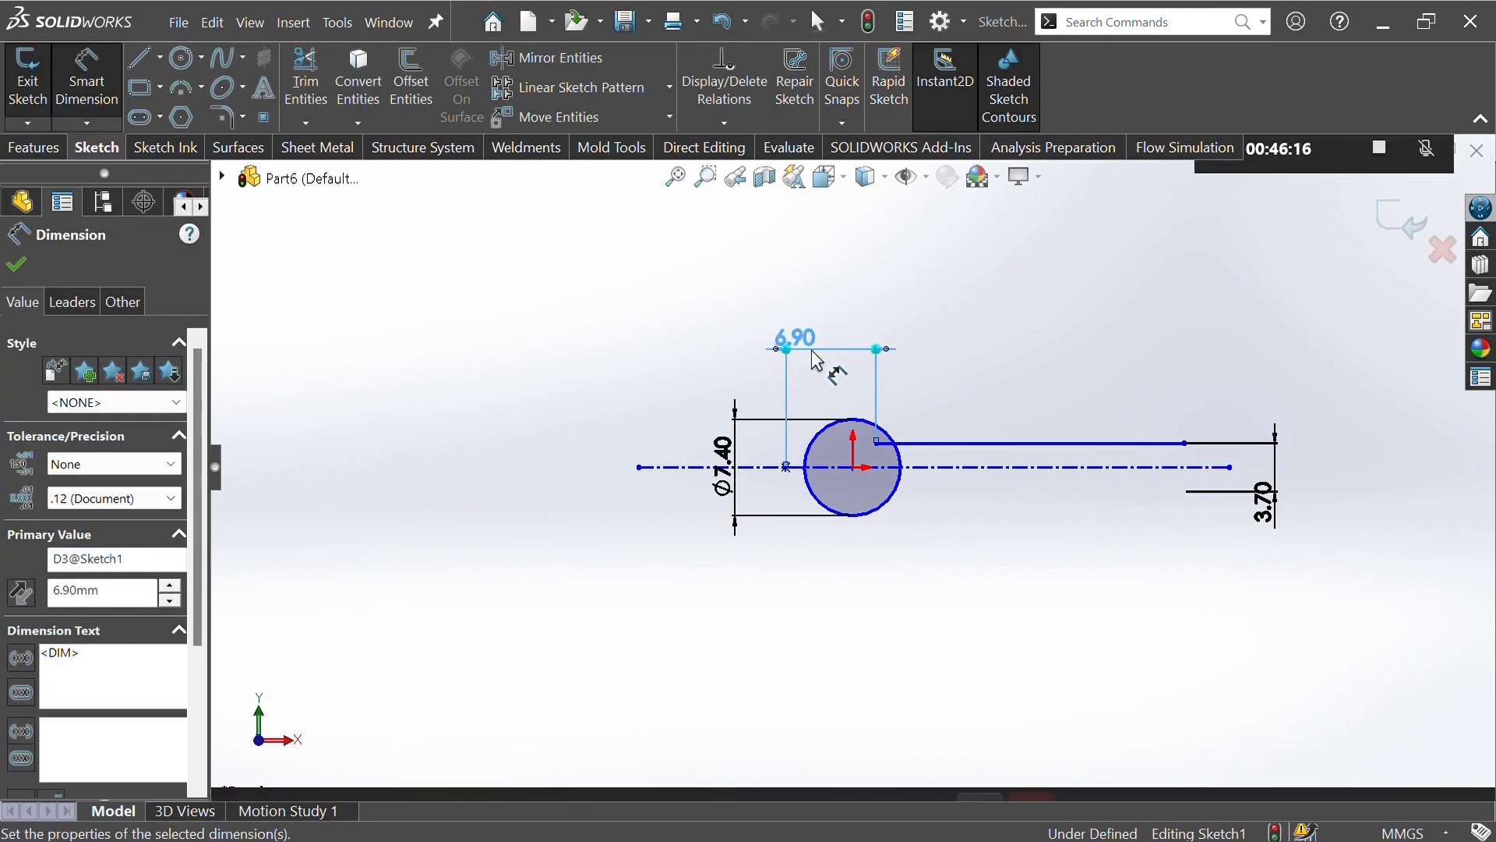
{"action": "key", "text": "Escape"}
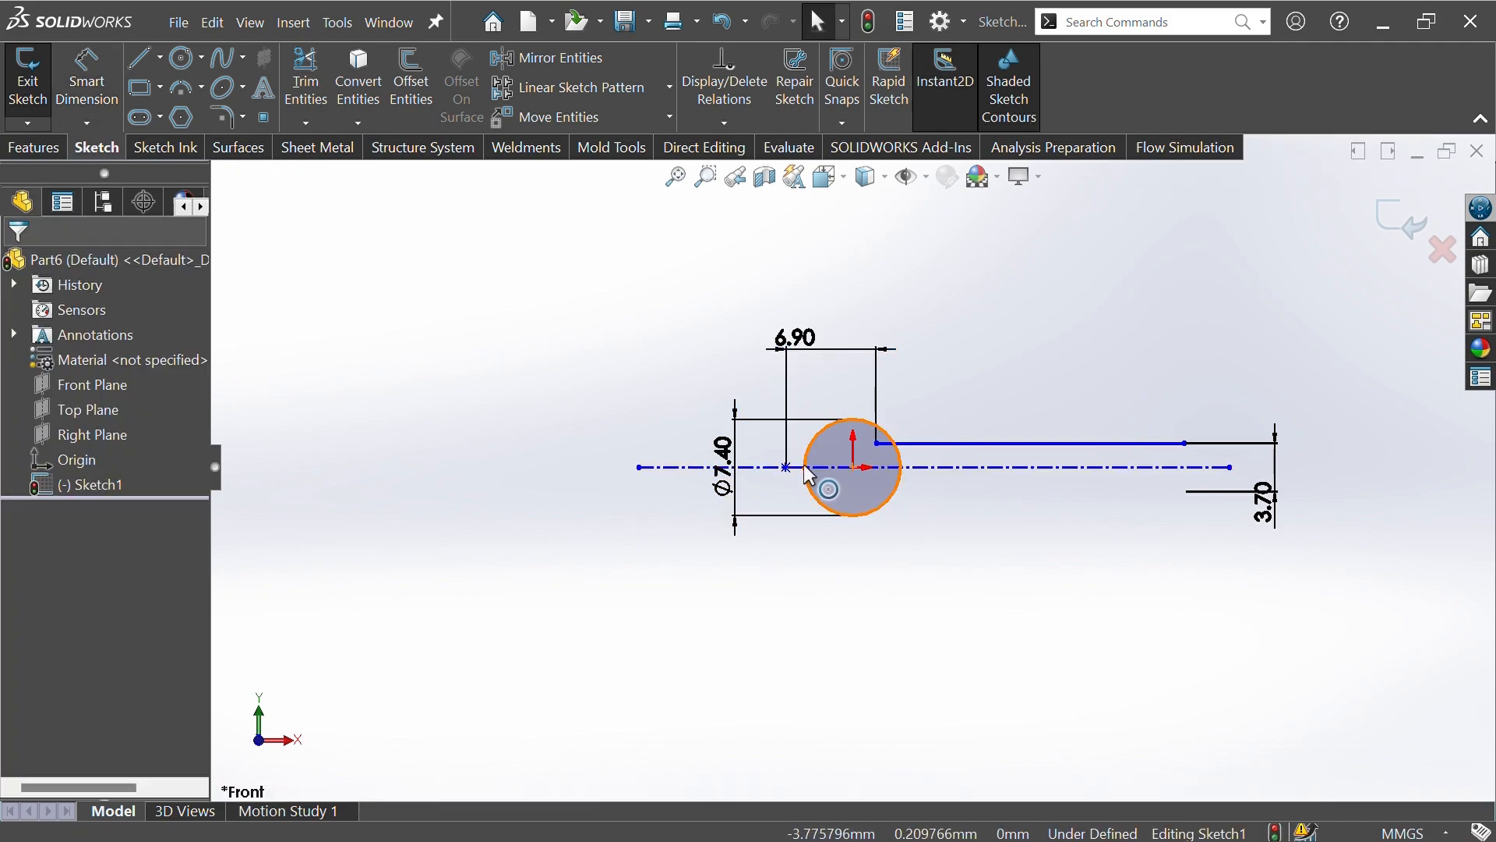
Add a coincident relation between the sketch point and the 7.4 mm circle.
{"action": "left_click", "coordinate": [787, 468]}
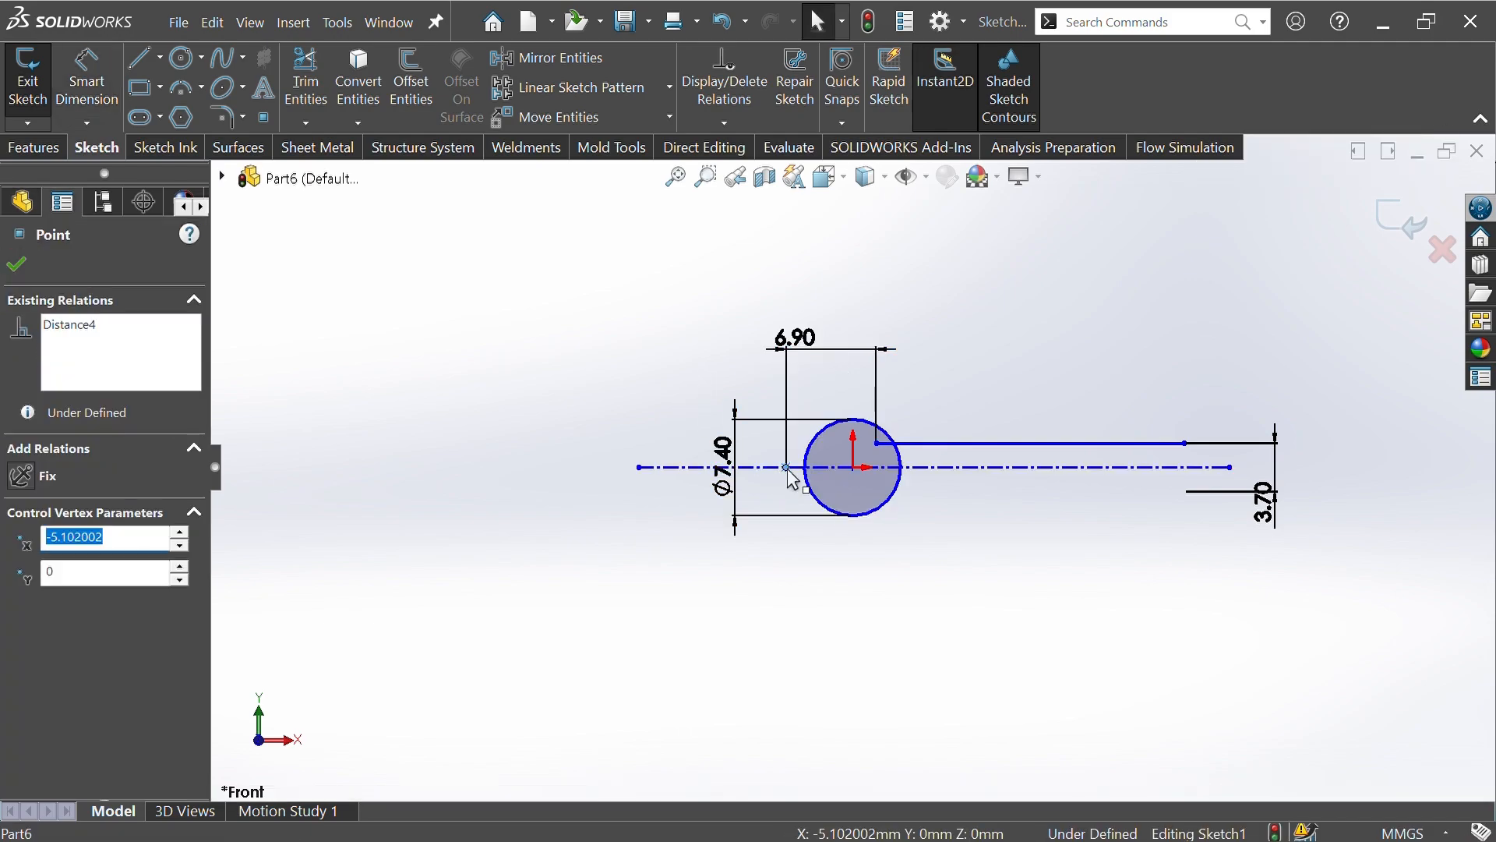
{"action": "left_click", "coordinate": [803, 475], "text": "ctrl"}
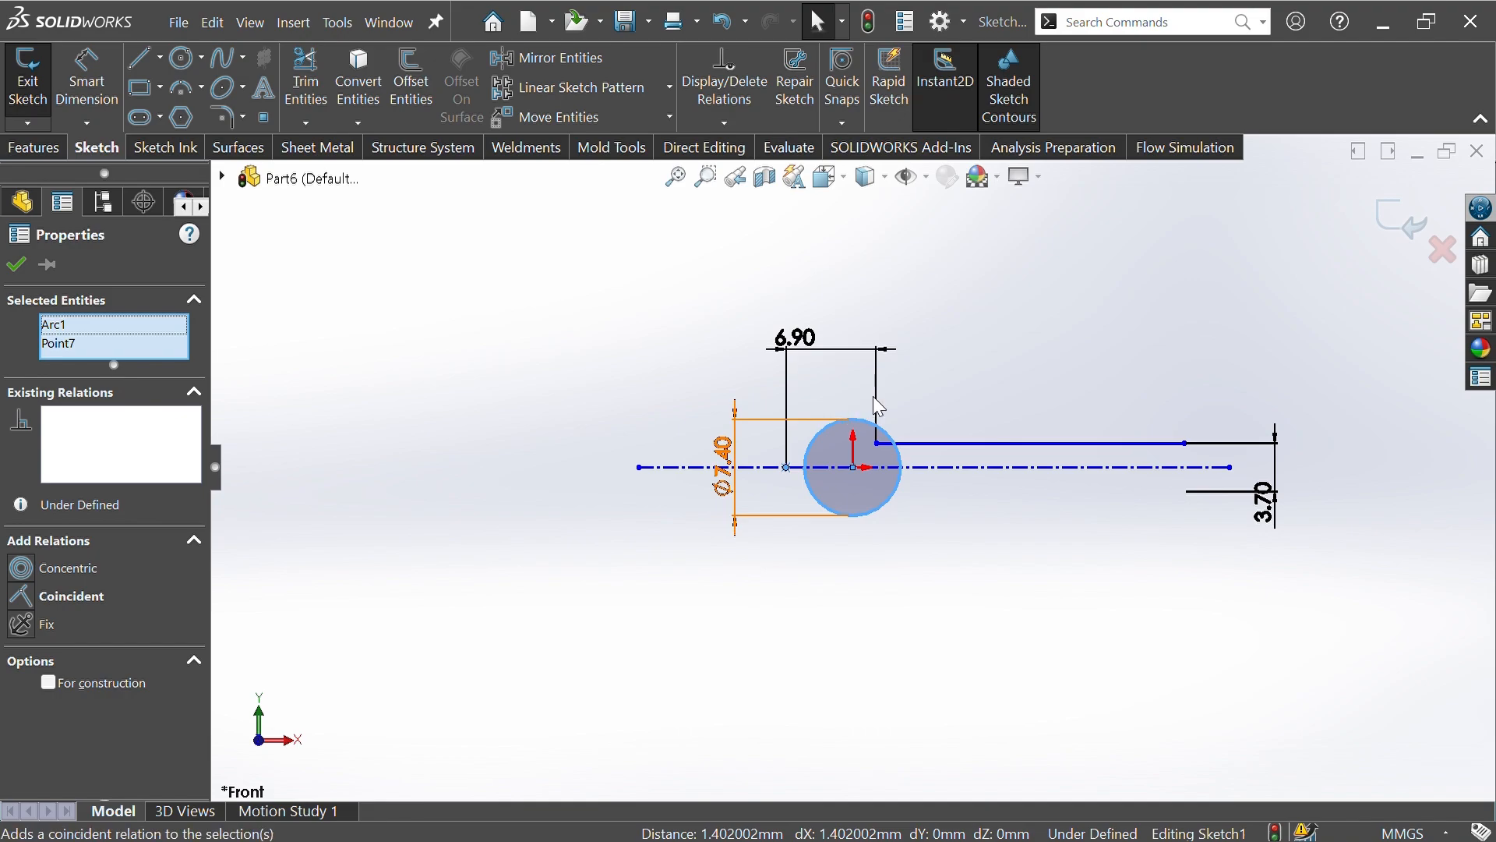
{"action": "left_click", "coordinate": [893, 391]}
{"action": "left_click", "coordinate": [1013, 297]}
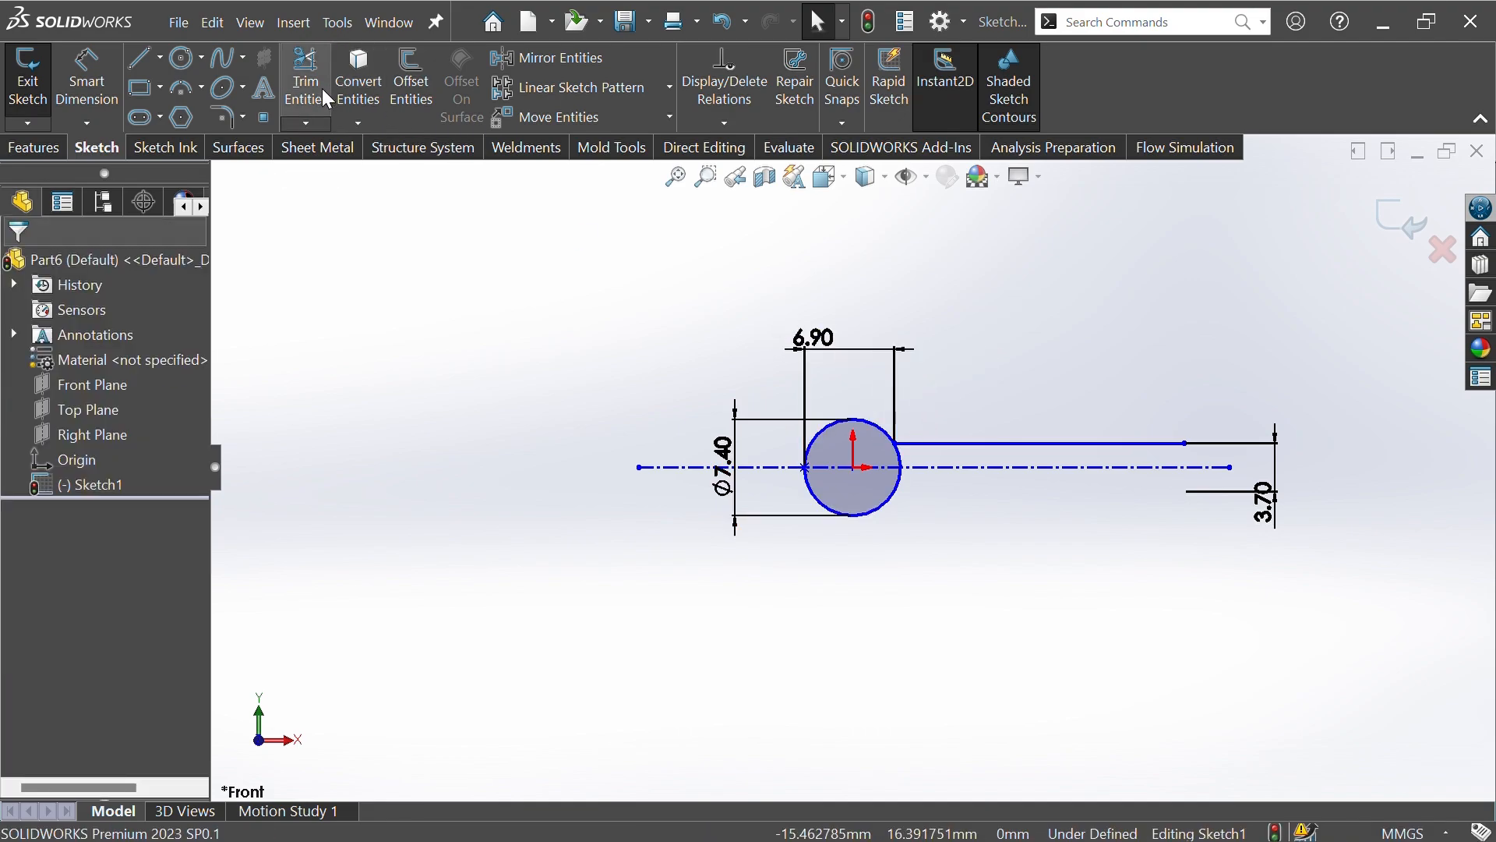
Mirror only the upper horizontal line about the centerline, keeping the original.
{"action": "left_click", "coordinate": [555, 58]}
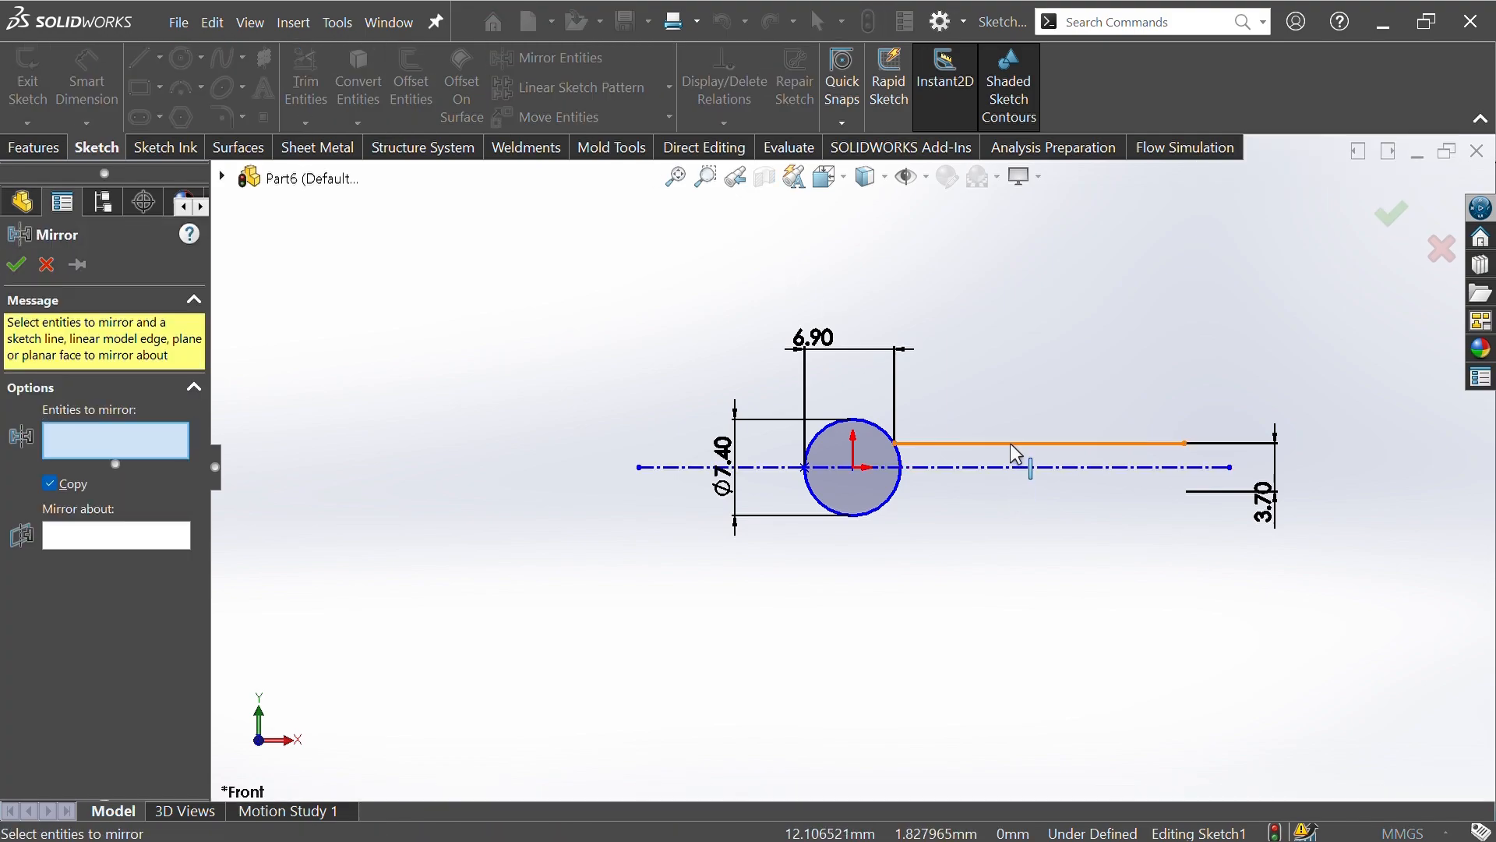
{"action": "left_click", "coordinate": [1015, 446]}
{"action": "left_click", "coordinate": [1004, 468]}
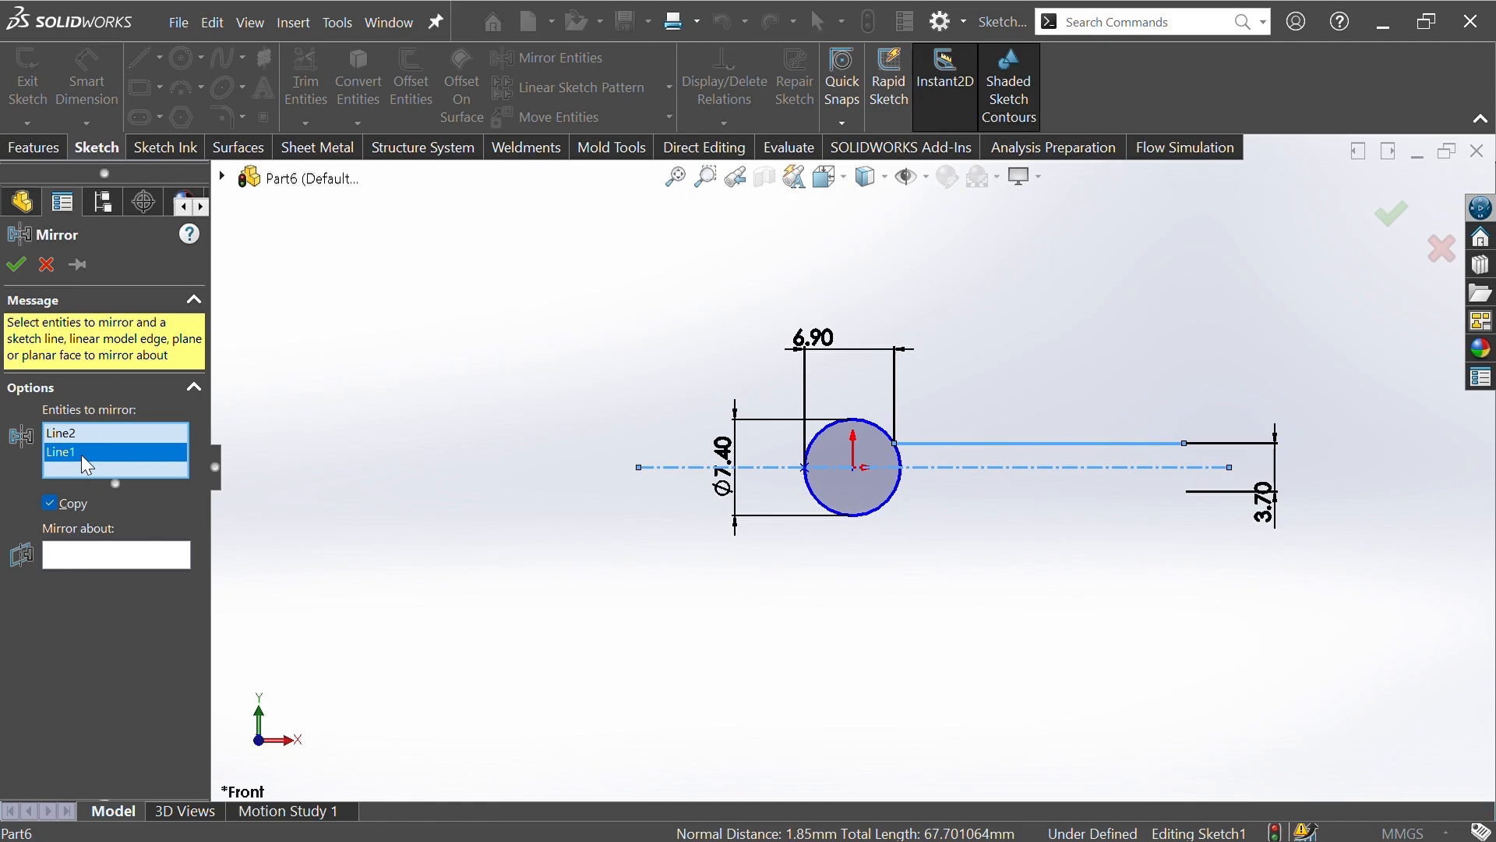
{"action": "key", "text": "Delete"}
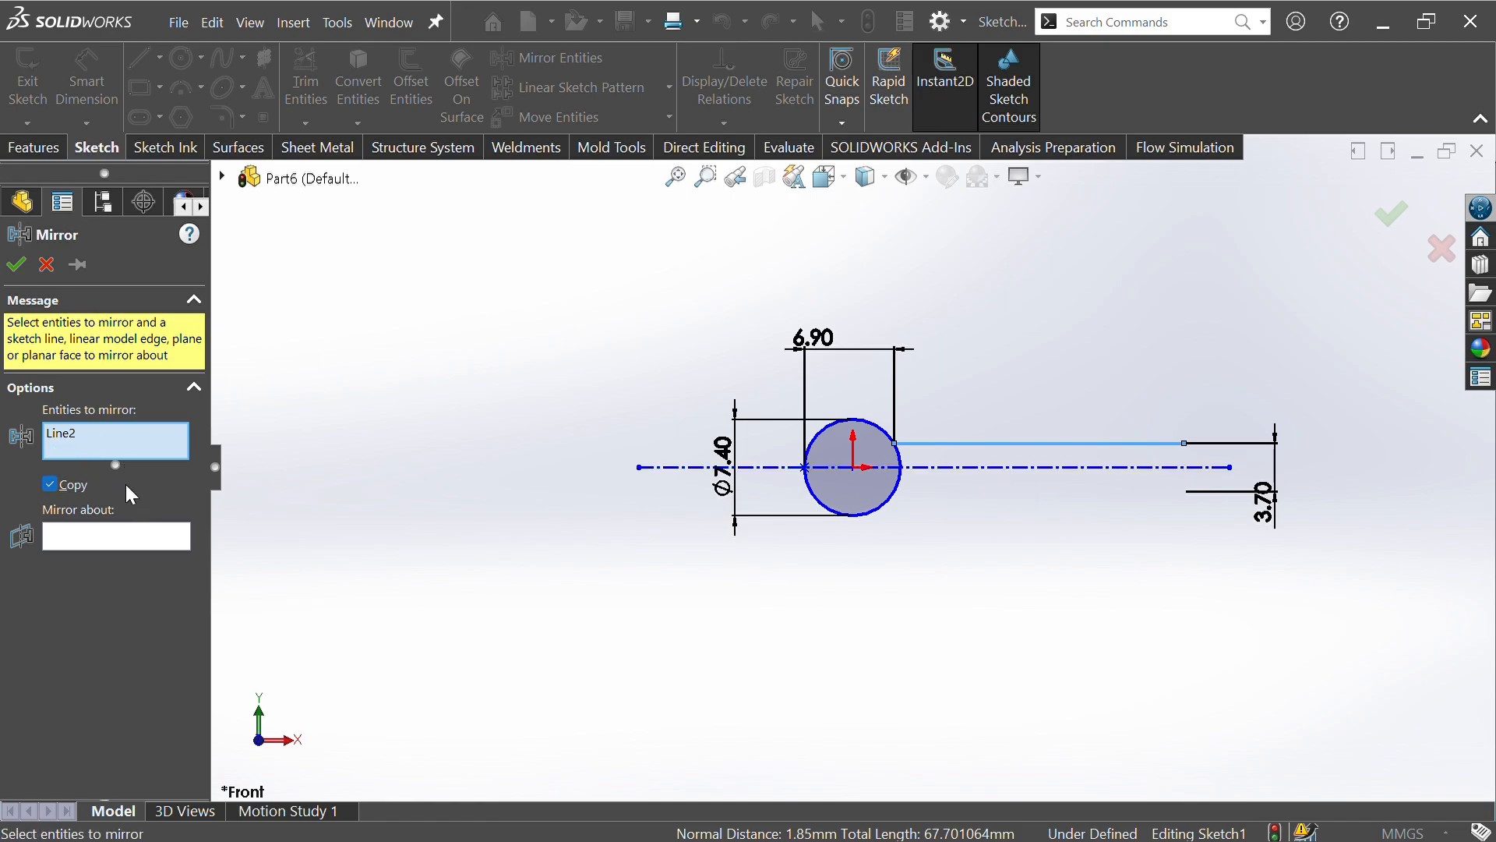
{"action": "left_click", "coordinate": [132, 538]}
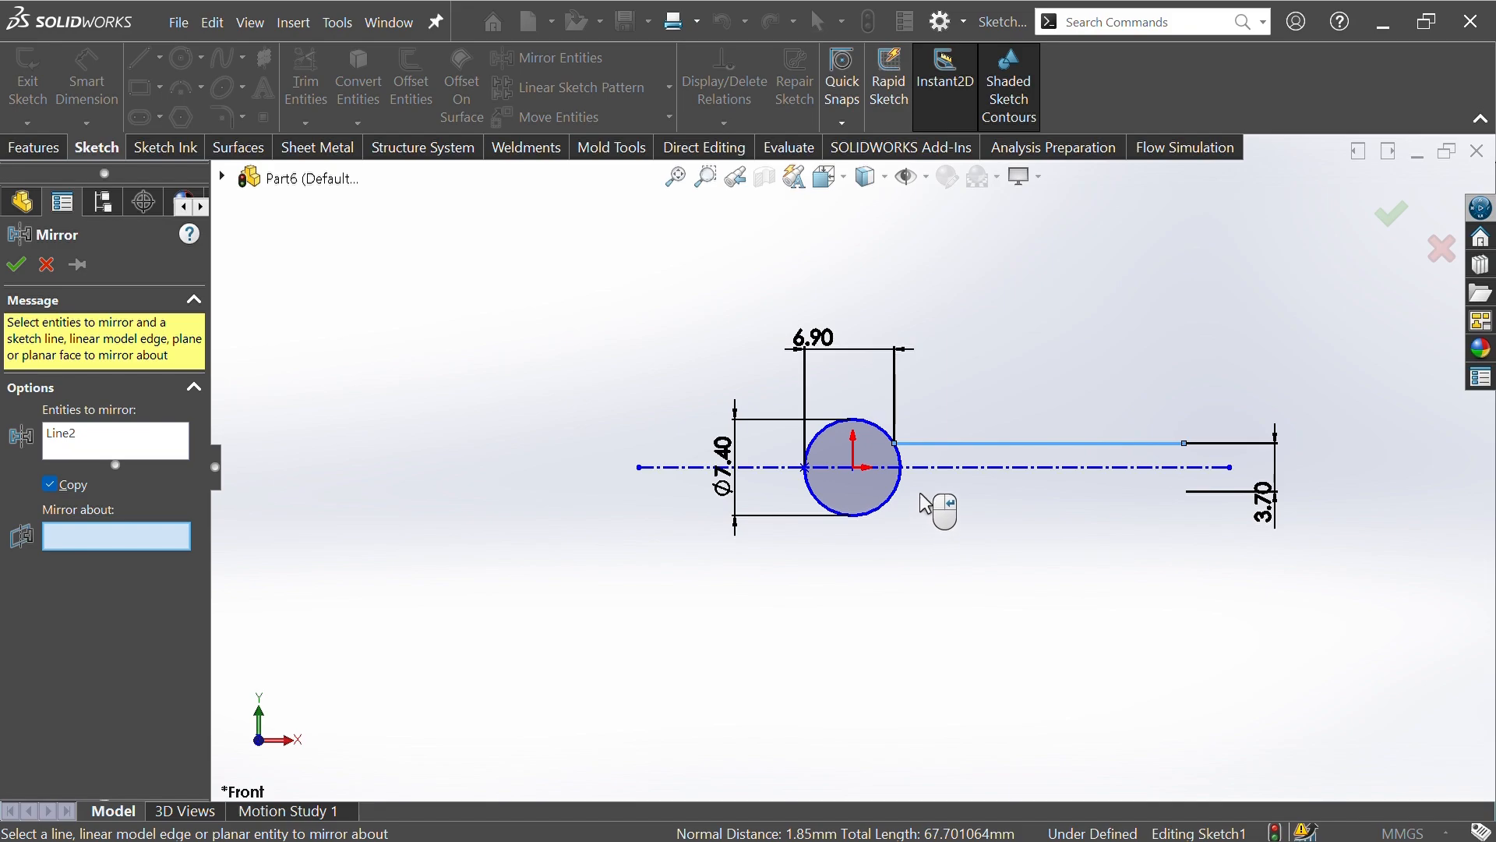
{"action": "left_click", "coordinate": [934, 469]}
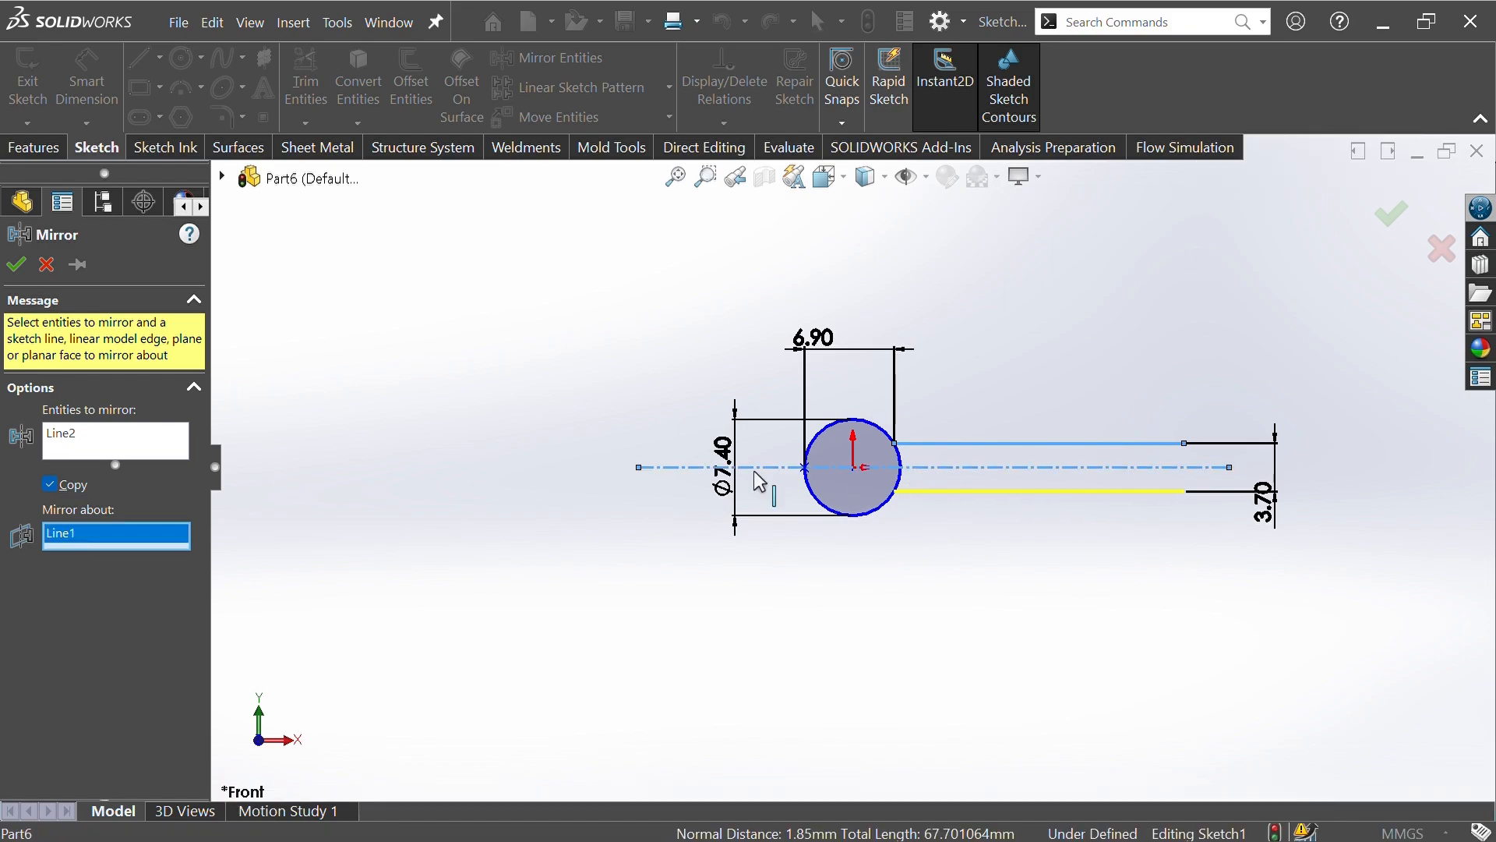
{"action": "left_click", "coordinate": [15, 266]}
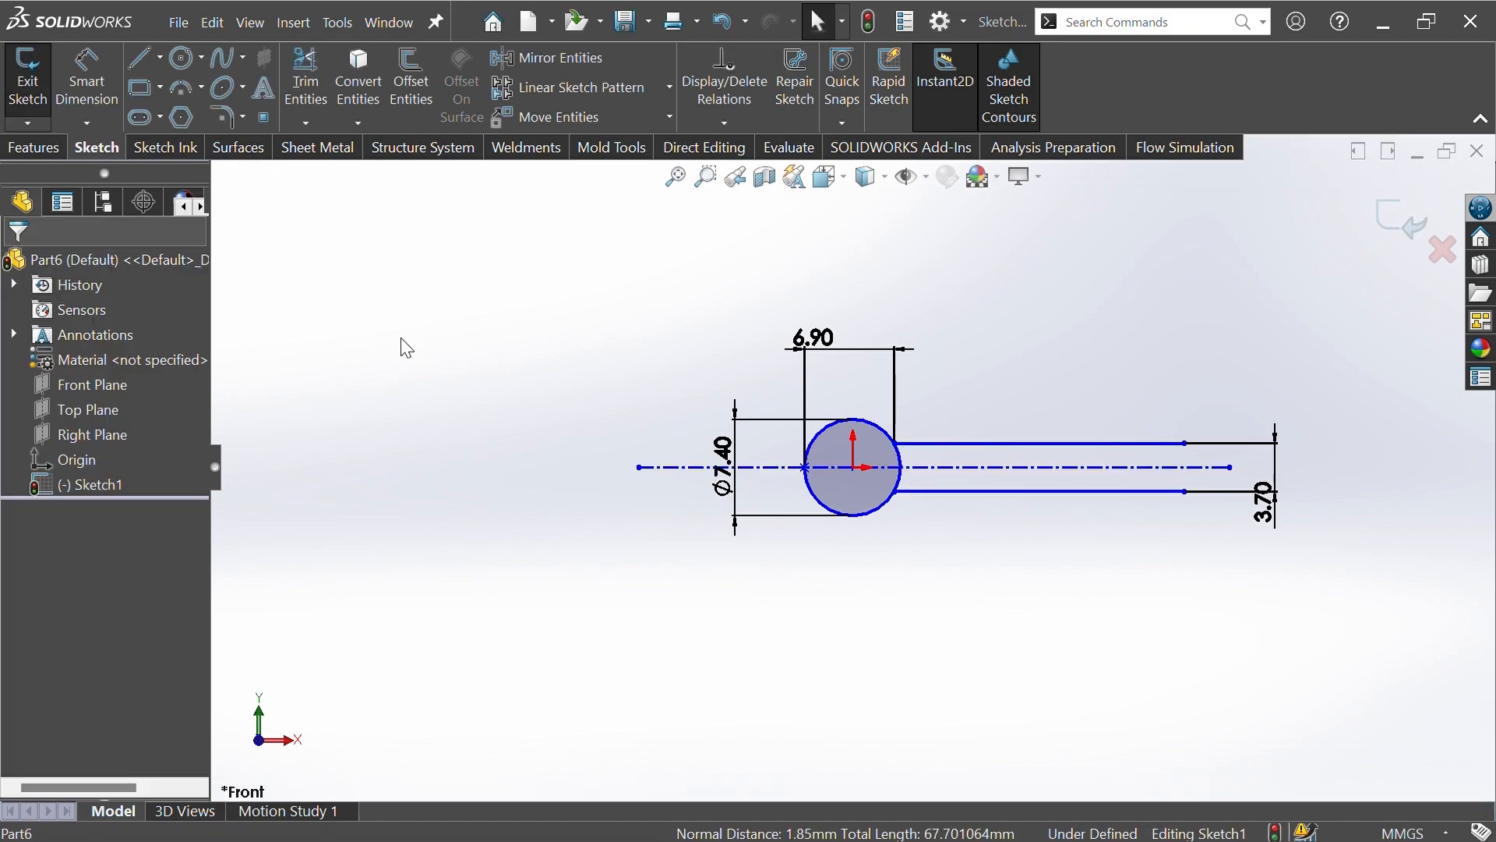
Sketch a small circle about 2.1 mm in diameter just below the lower line, beside the large circle.
{"action": "left_click", "coordinate": [263, 119]}
{"action": "left_click", "coordinate": [183, 58]}
{"action": "left_click", "coordinate": [911, 505]}
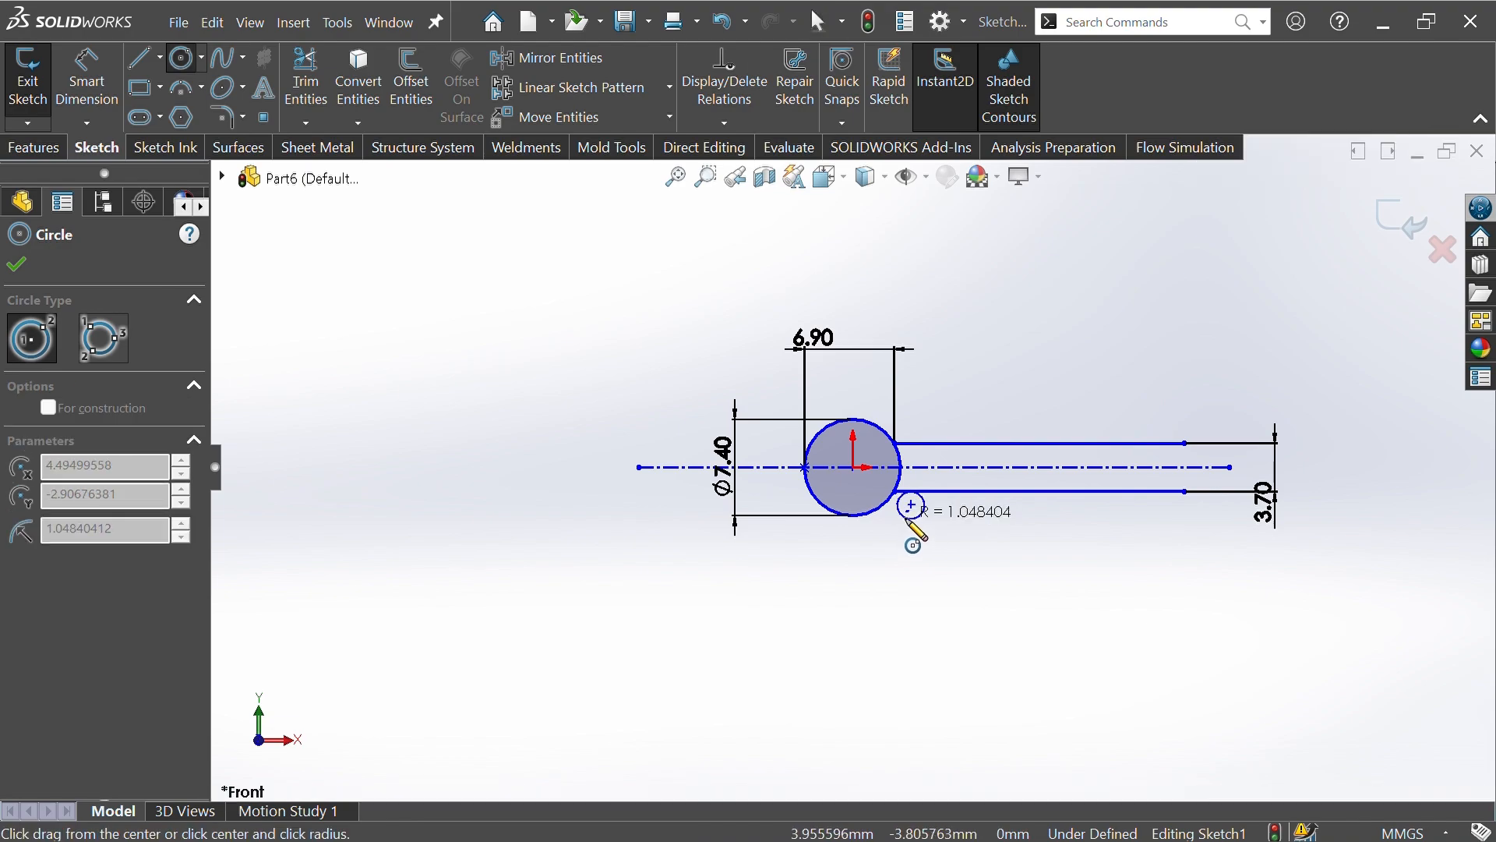
{"action": "left_click", "coordinate": [904, 518]}
Dimension the small circle's diameter and set it to 3.7 mm.
{"action": "left_click", "coordinate": [86, 82]}
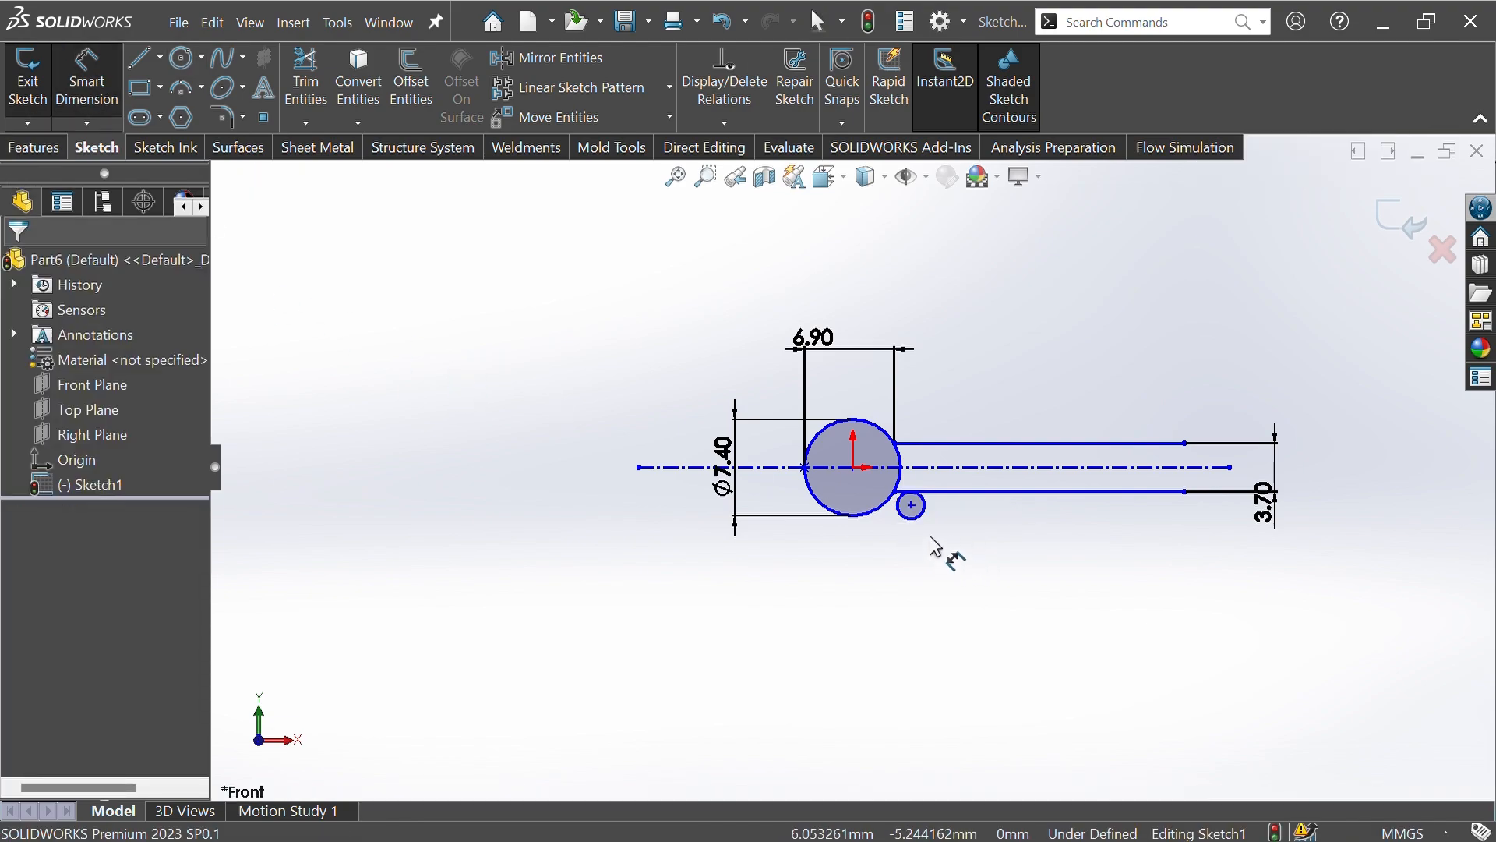
{"action": "left_click", "coordinate": [919, 519]}
{"action": "left_click", "coordinate": [984, 543]}
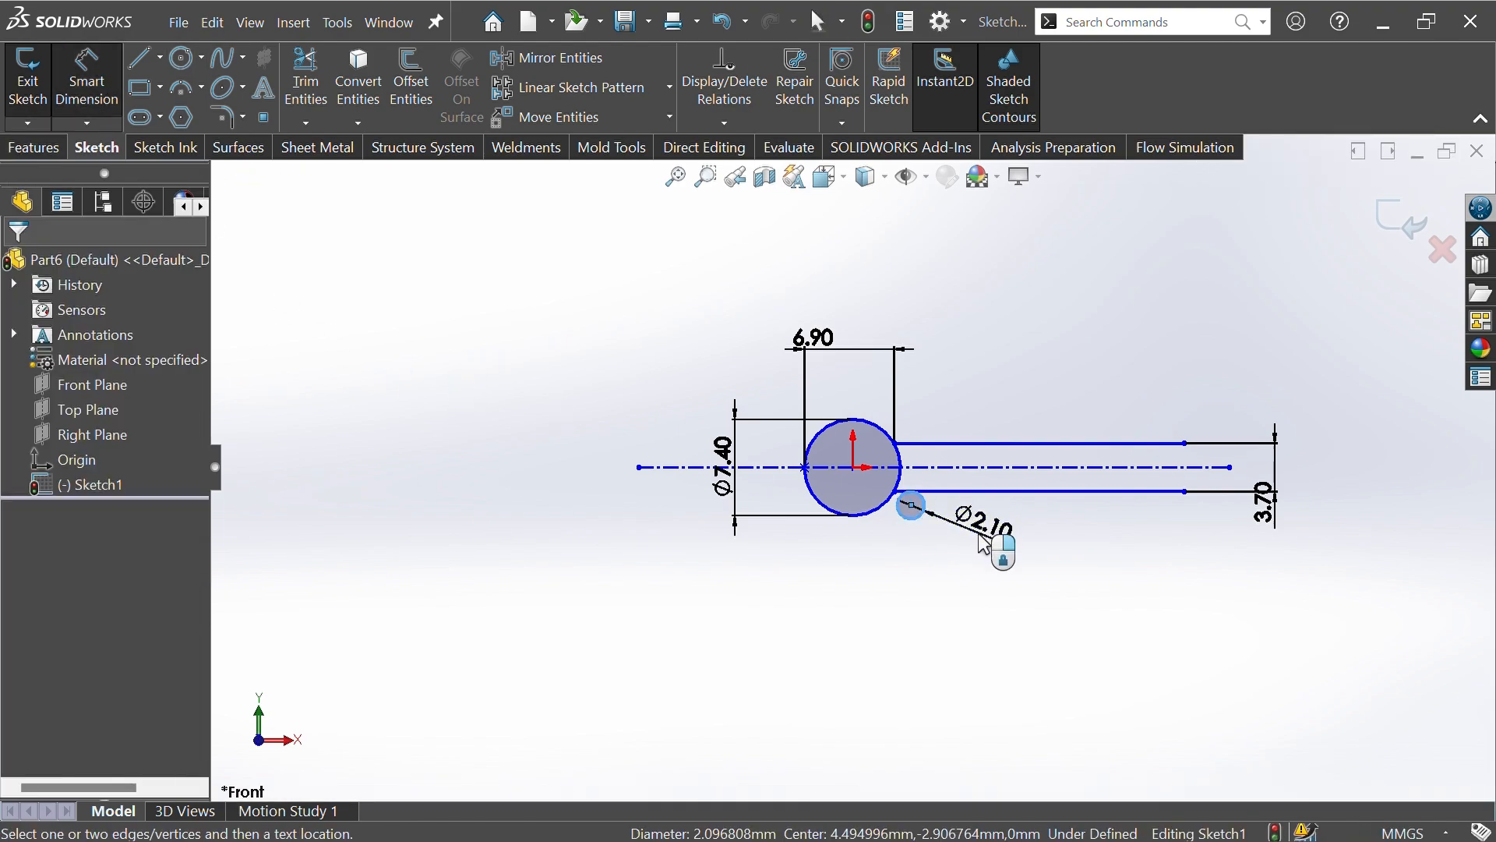
{"action": "type", "text": "3.7"}
{"action": "key", "text": "Return"}
{"action": "key", "text": "Escape"}
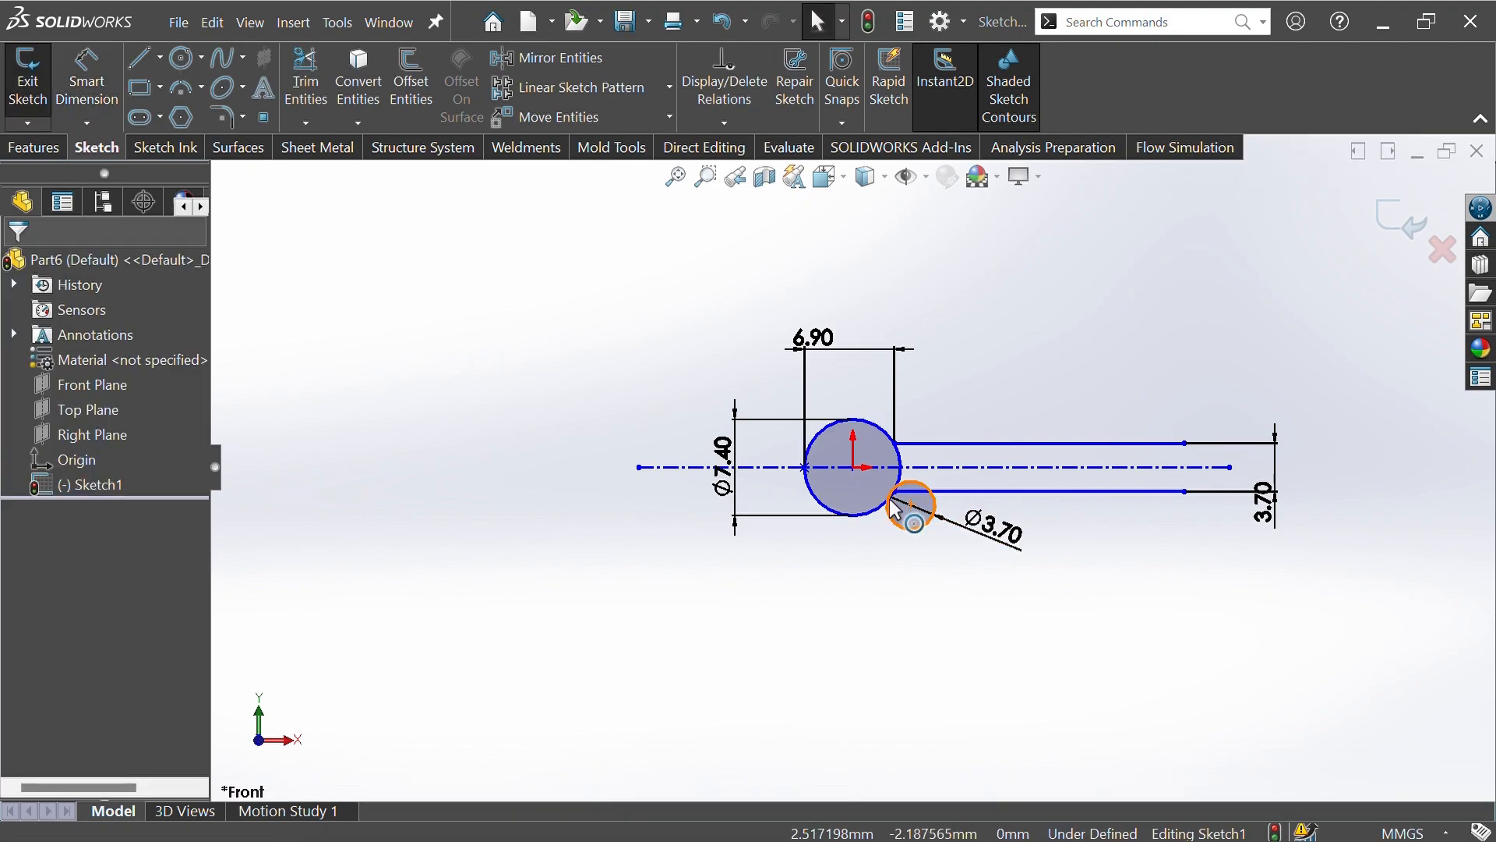
Move the 3.7 mm circle clear of the profile and make it tangent to the lower stem line.
{"action": "left_click_drag", "start_coordinate": [905, 519], "coordinate": [935, 544]}
{"action": "right_click_drag", "start_coordinate": [908, 586], "coordinate": [933, 494]}
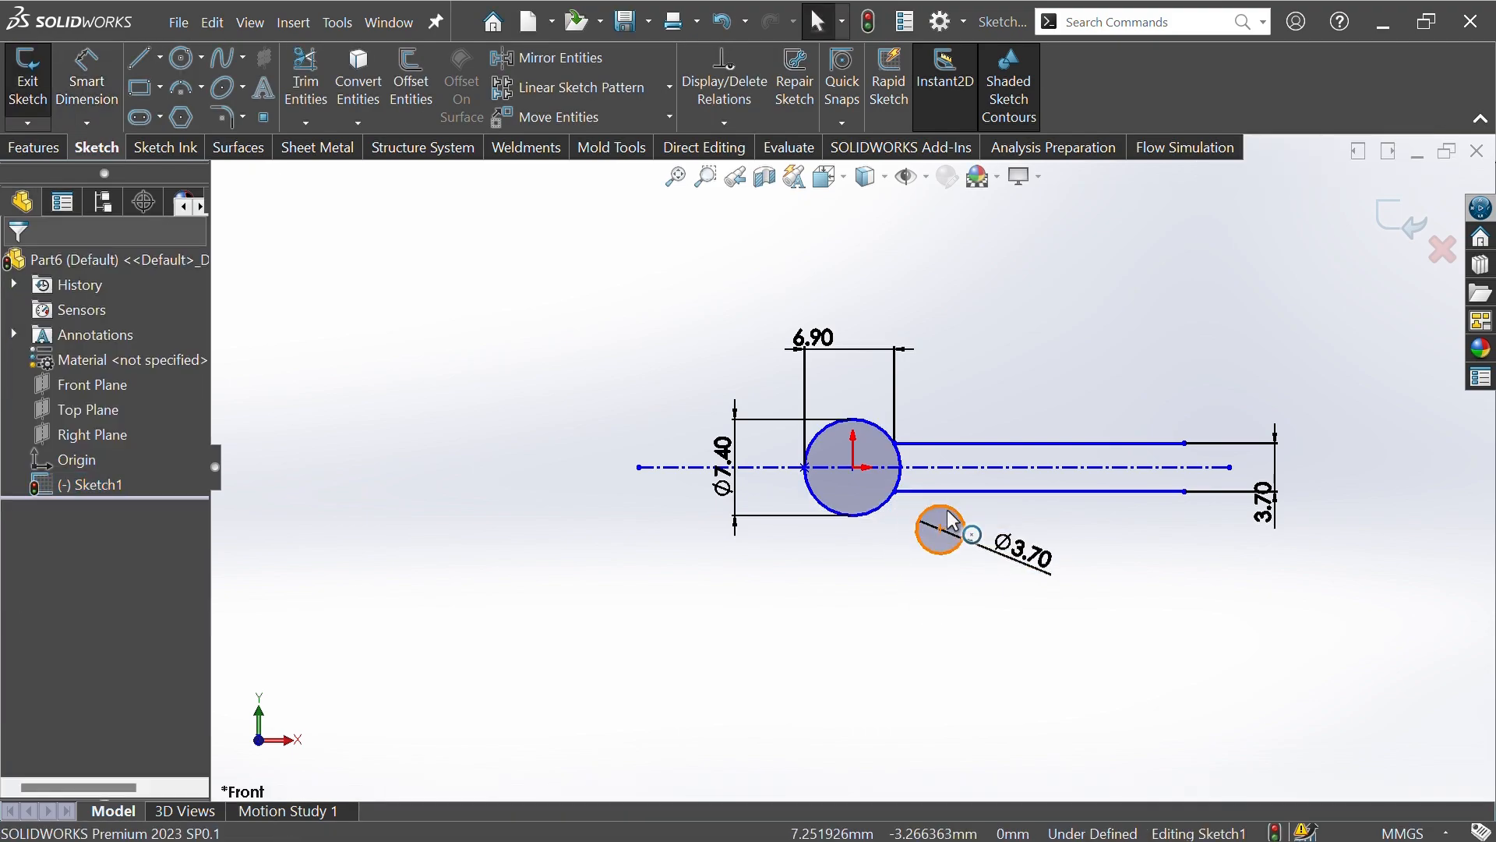
{"action": "left_click", "coordinate": [939, 508]}
{"action": "left_click", "coordinate": [939, 495], "text": "ctrl"}
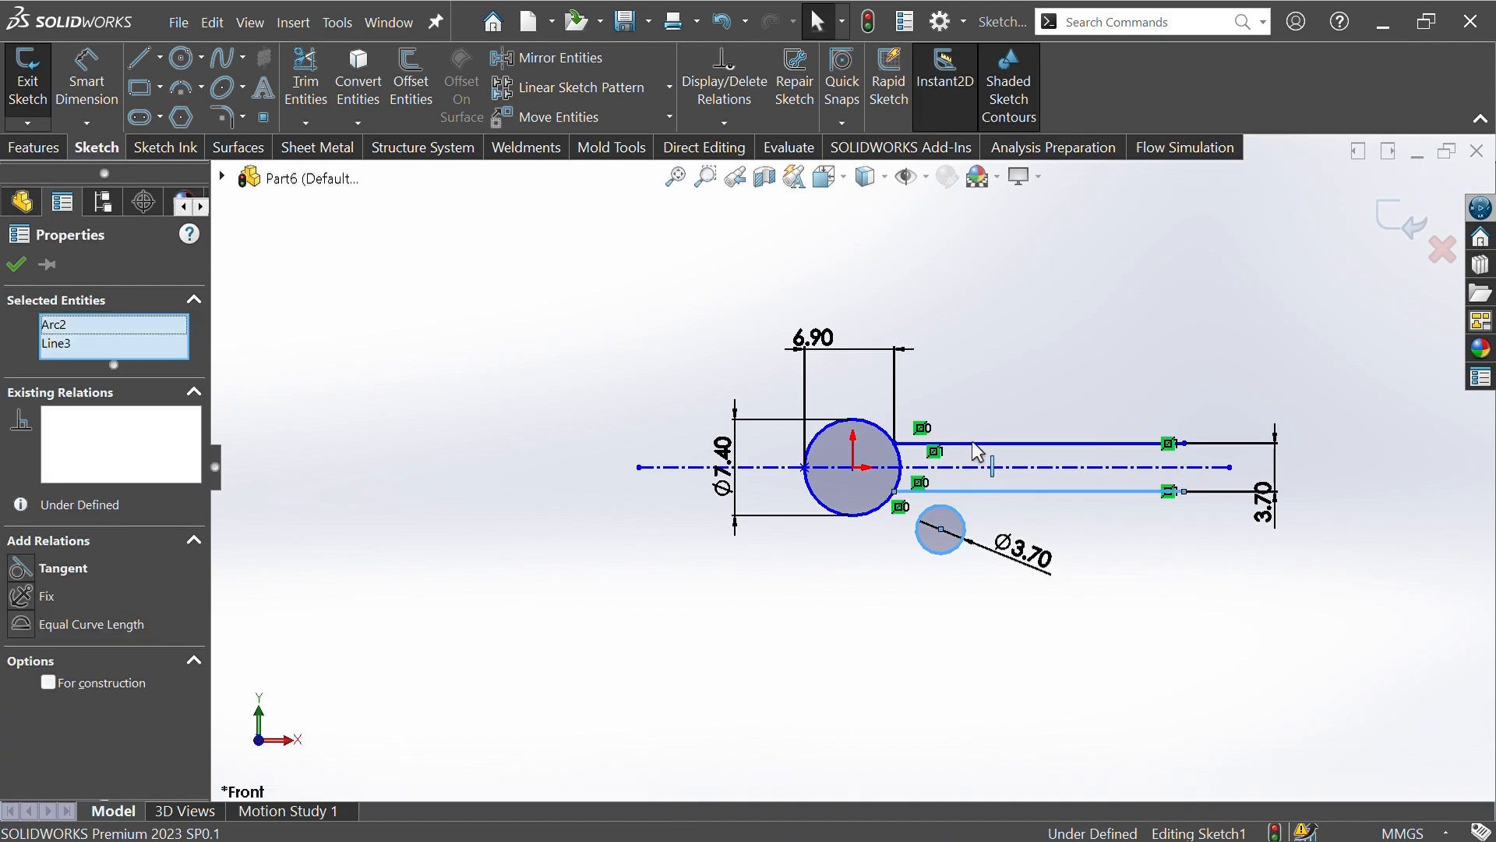
{"action": "left_click", "coordinate": [985, 403]}
Add a tangent relation between the 3.7 mm circle and the 7.4 mm circle.
{"action": "left_click", "coordinate": [926, 544]}
{"action": "left_click", "coordinate": [926, 542]}
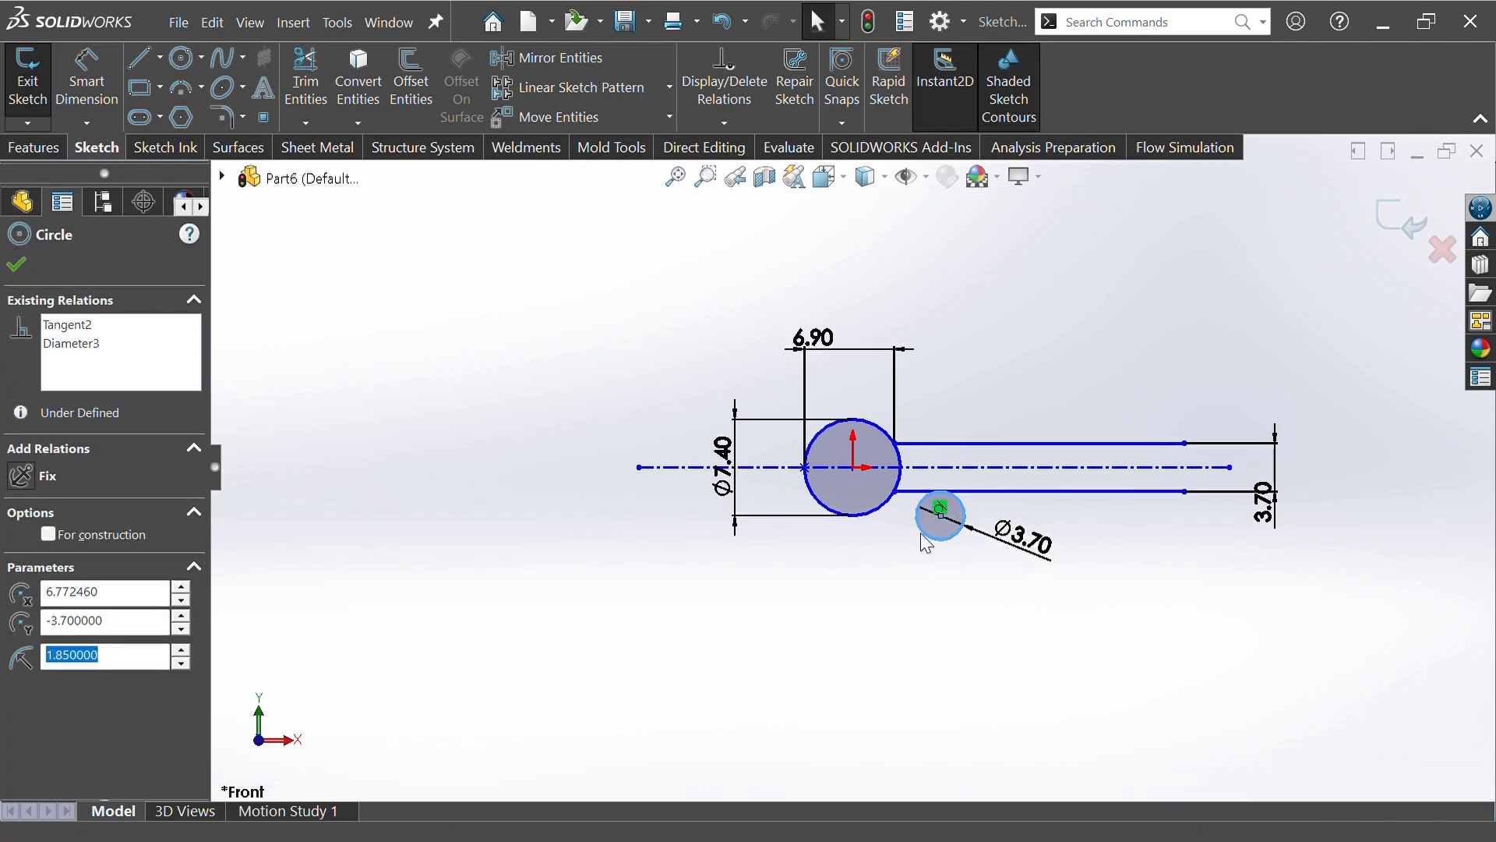
{"action": "left_click", "coordinate": [884, 505], "text": "ctrl"}
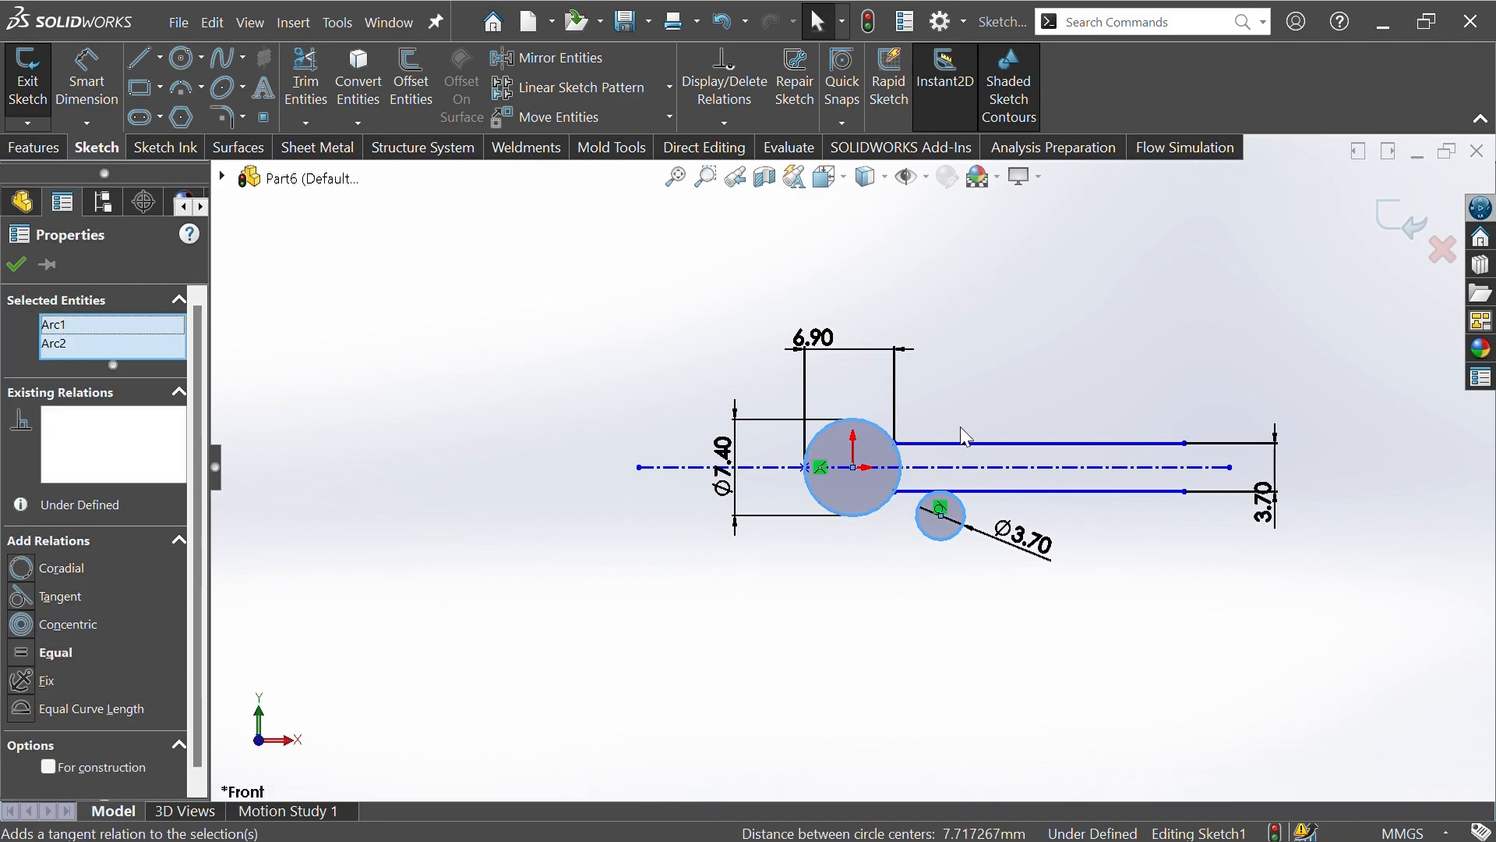
{"action": "left_click", "coordinate": [960, 427]}
{"action": "left_click", "coordinate": [982, 339]}
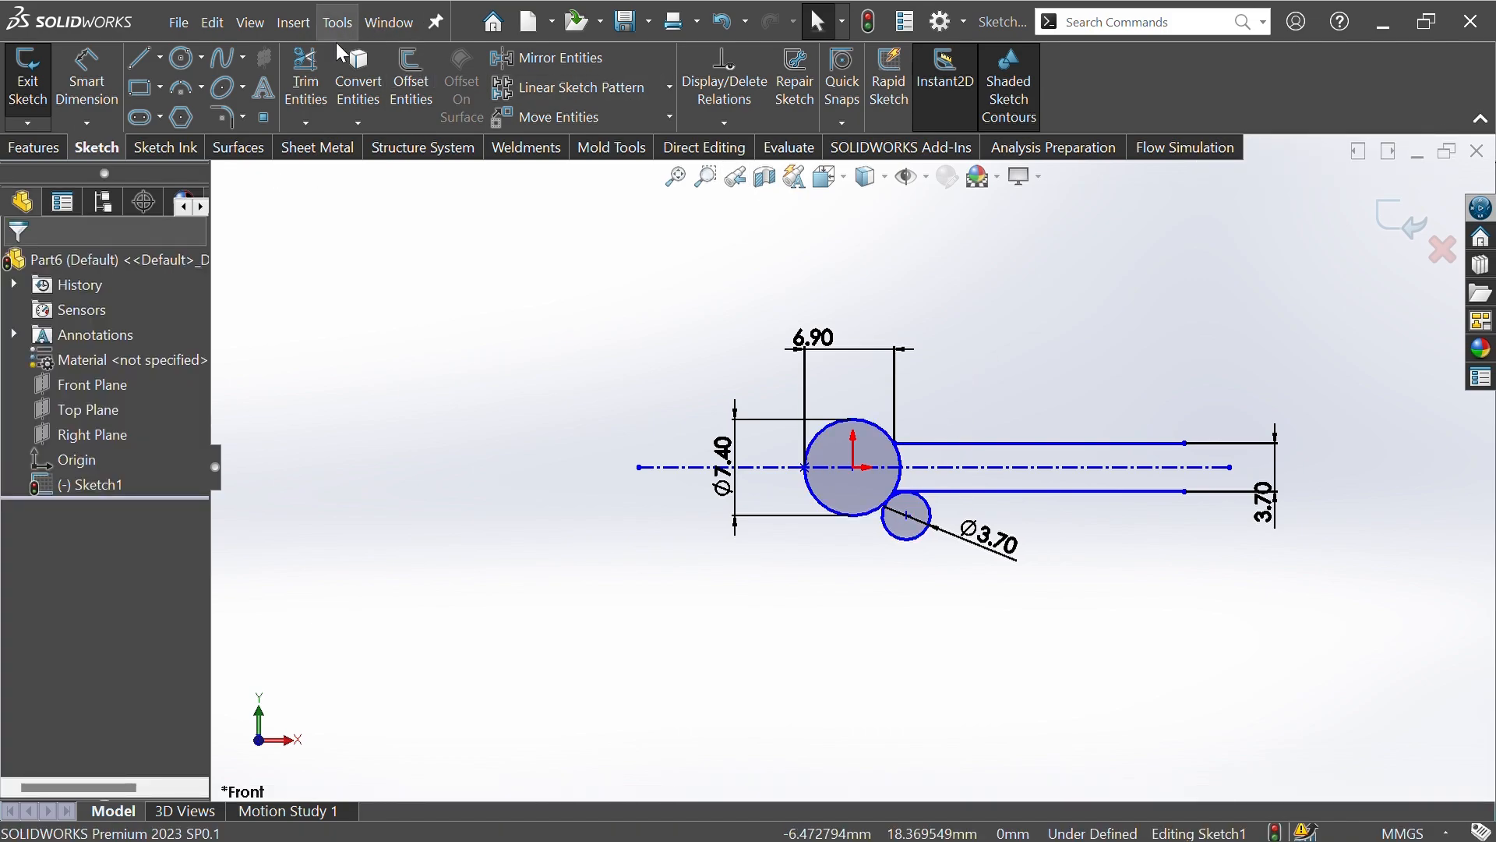
Trim away the arc of the 7.4 mm circle that lies between the two stem lines.
{"action": "left_click", "coordinate": [305, 78]}
{"action": "scroll", "coordinate": [935, 470], "scroll_direction": "down", "scroll_amount": 5}
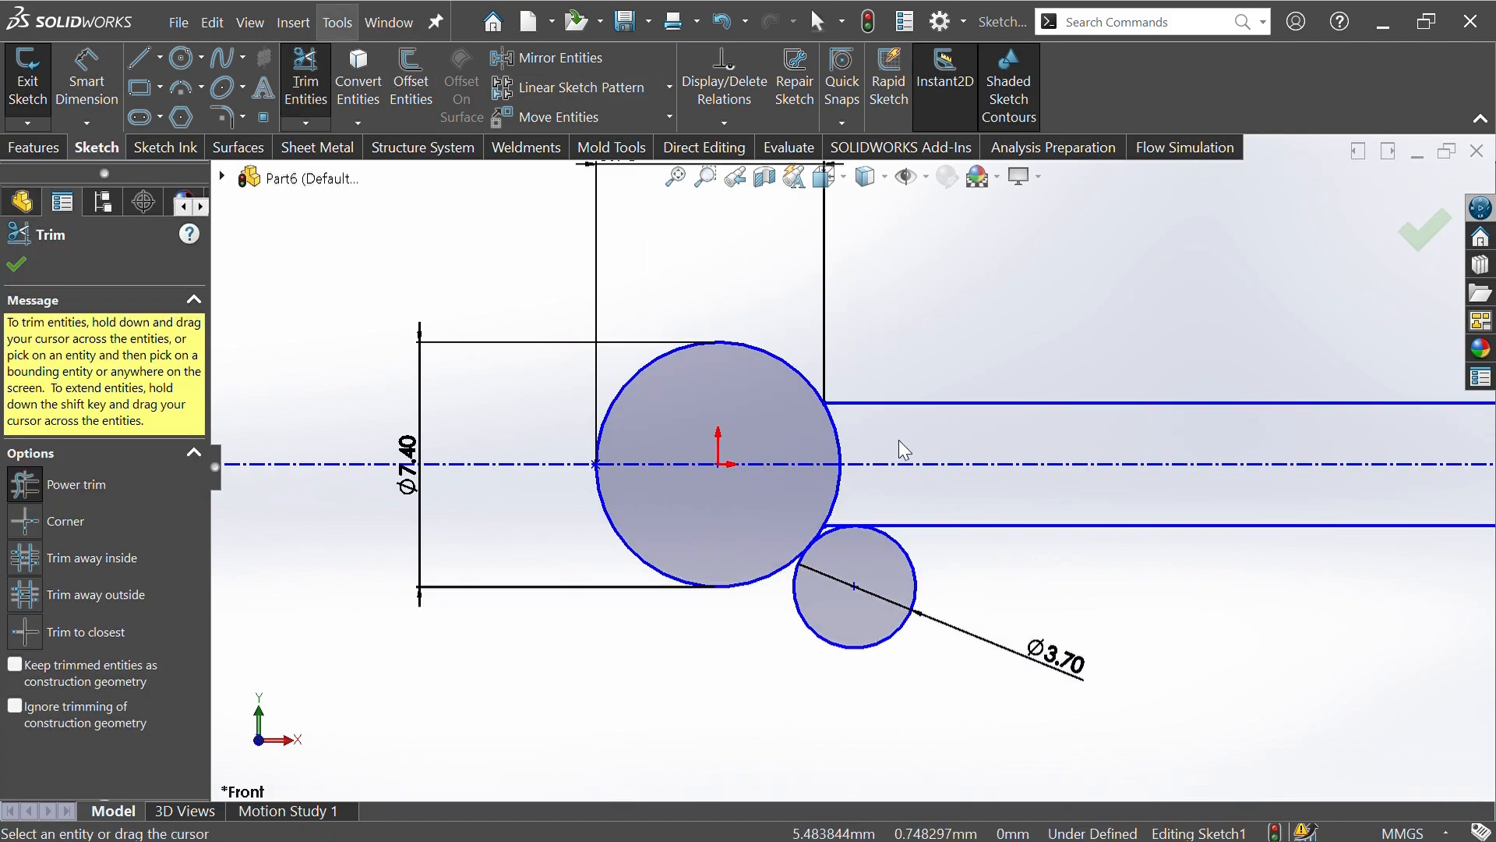
{"action": "mouse_move", "coordinate": [858, 444]}
{"action": "left_mouse_down"}
{"action": "mouse_move", "coordinate": [828, 452]}
{"action": "mouse_move", "coordinate": [853, 500]}
{"action": "mouse_move", "coordinate": [824, 550]}
{"action": "left_mouse_up"}
{"action": "scroll", "coordinate": [820, 522], "scroll_direction": "down", "scroll_amount": 4}
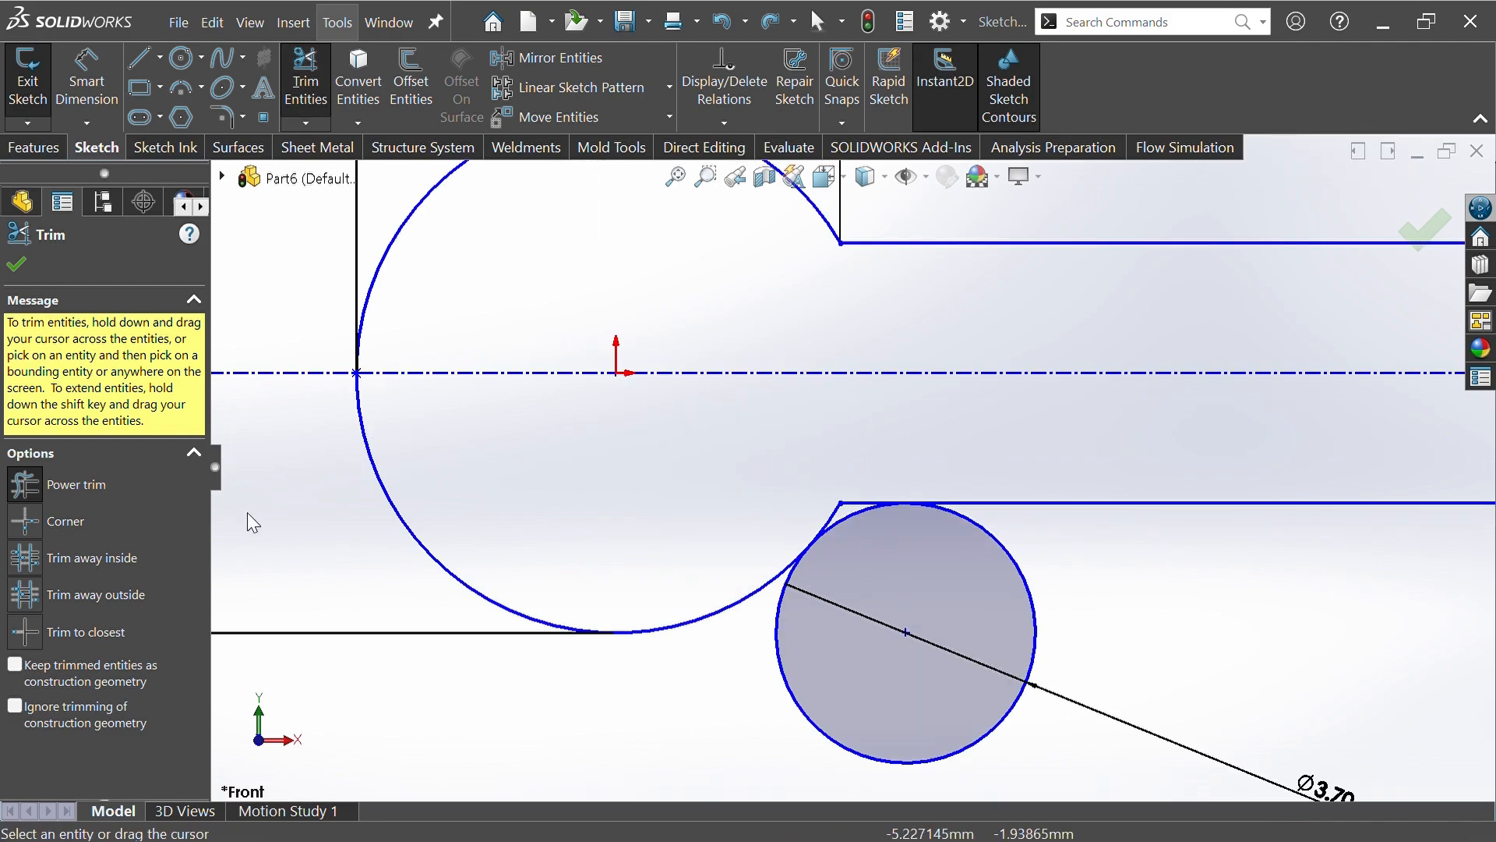
Using Trim to closest, remove the lower corner stubs and the 3.7 mm circle's outer portion, leaving only the arc joining the large circle and stem.
{"action": "left_click", "coordinate": [85, 633]}
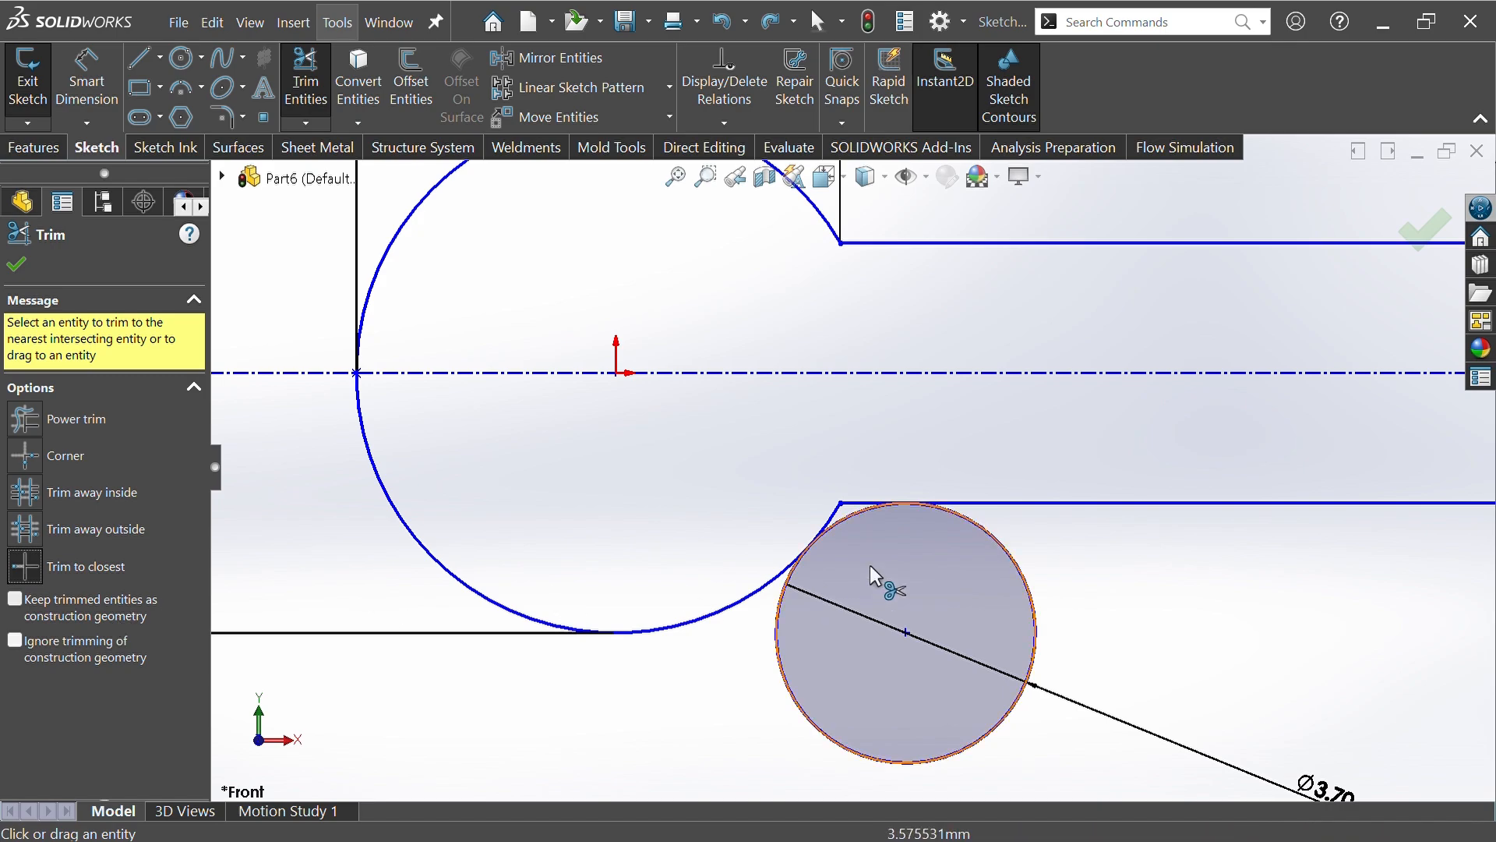
{"action": "left_click", "coordinate": [856, 506]}
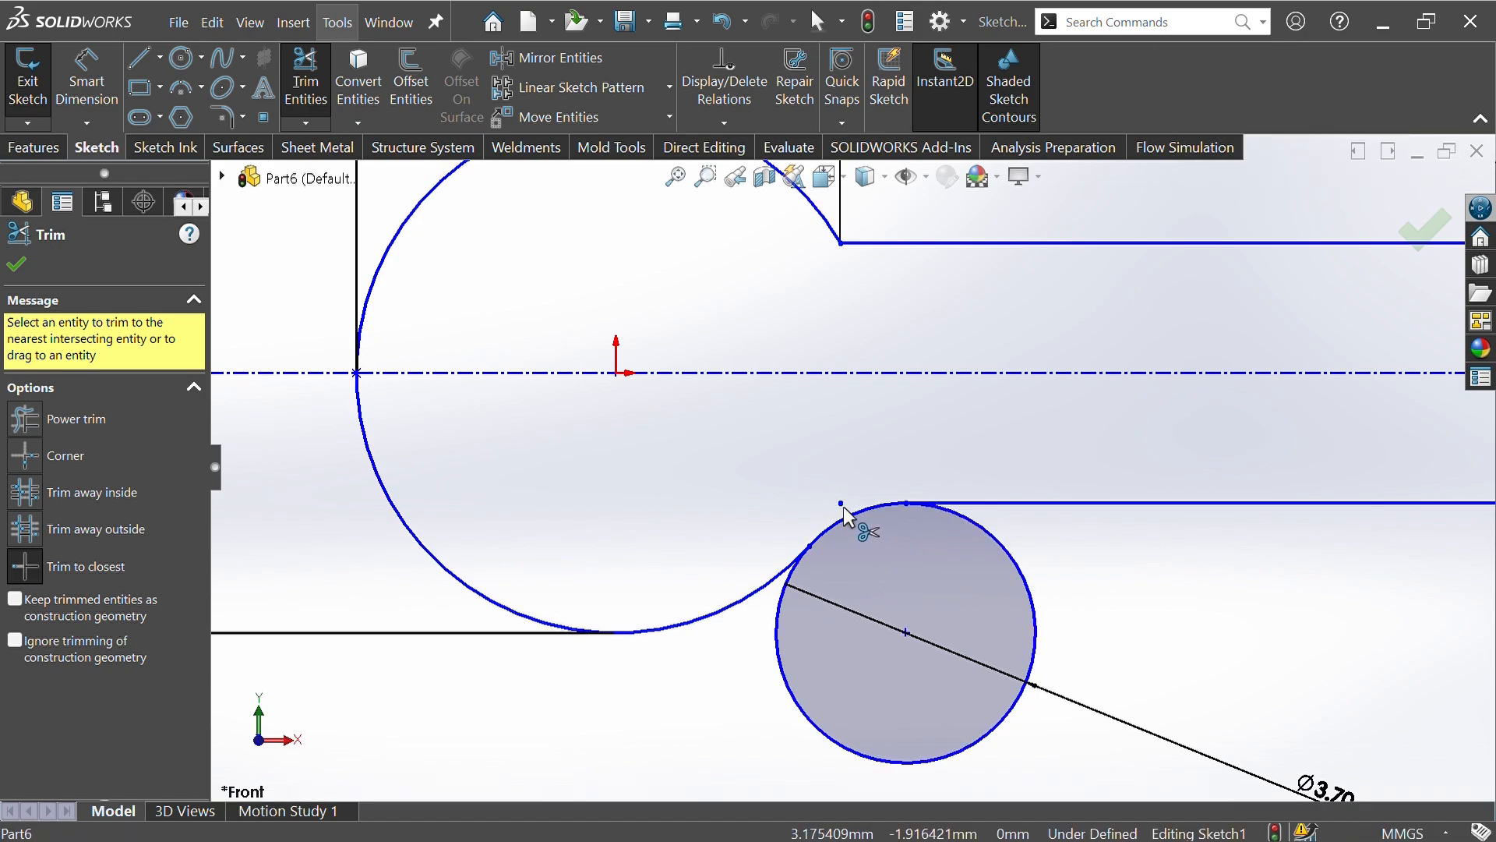
{"action": "left_click", "coordinate": [963, 524]}
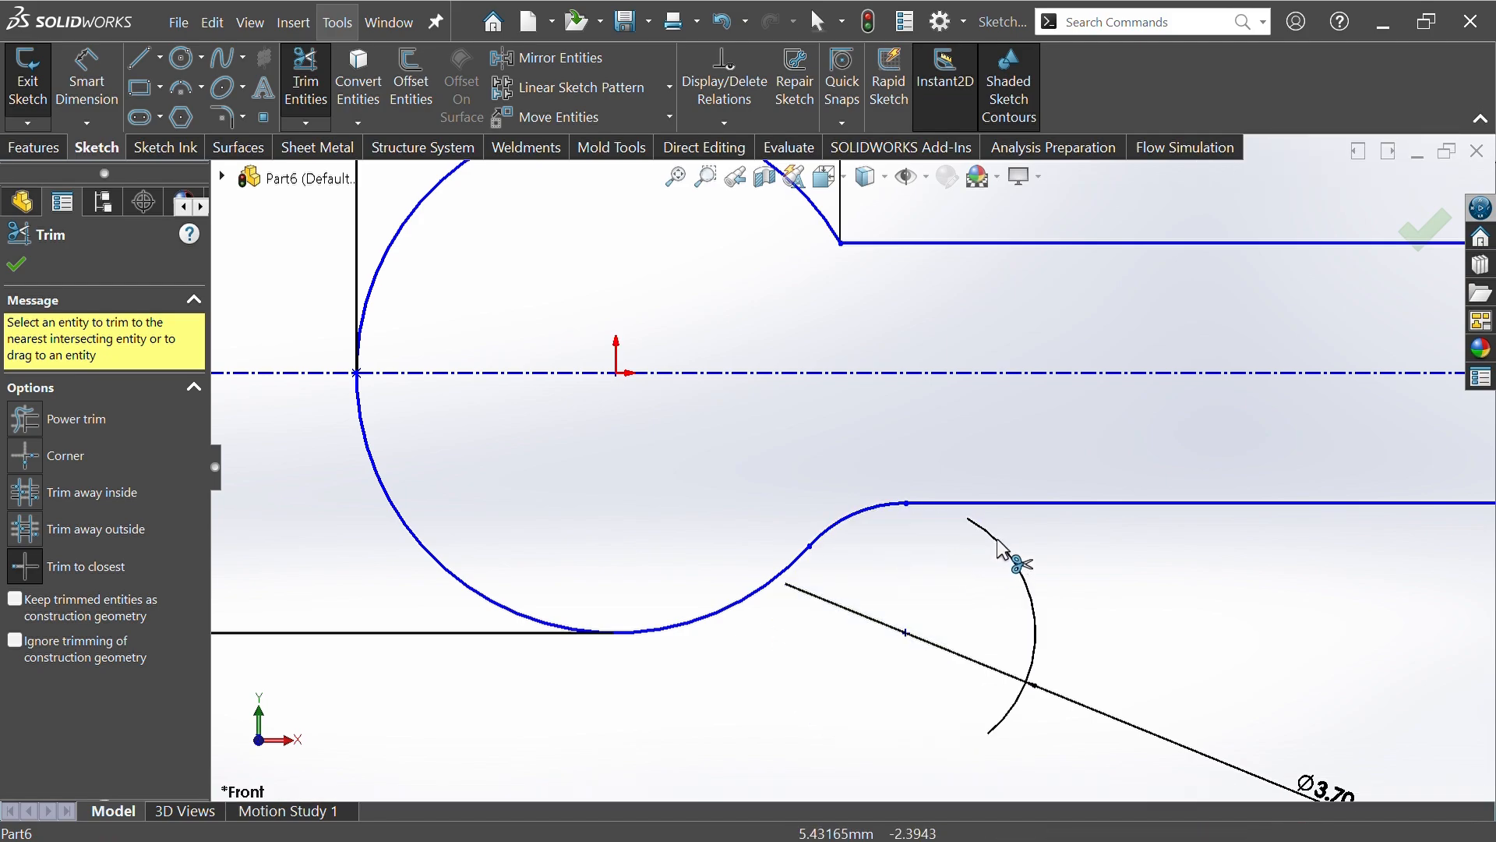
{"action": "scroll", "coordinate": [855, 348], "scroll_direction": "up", "scroll_amount": 2}
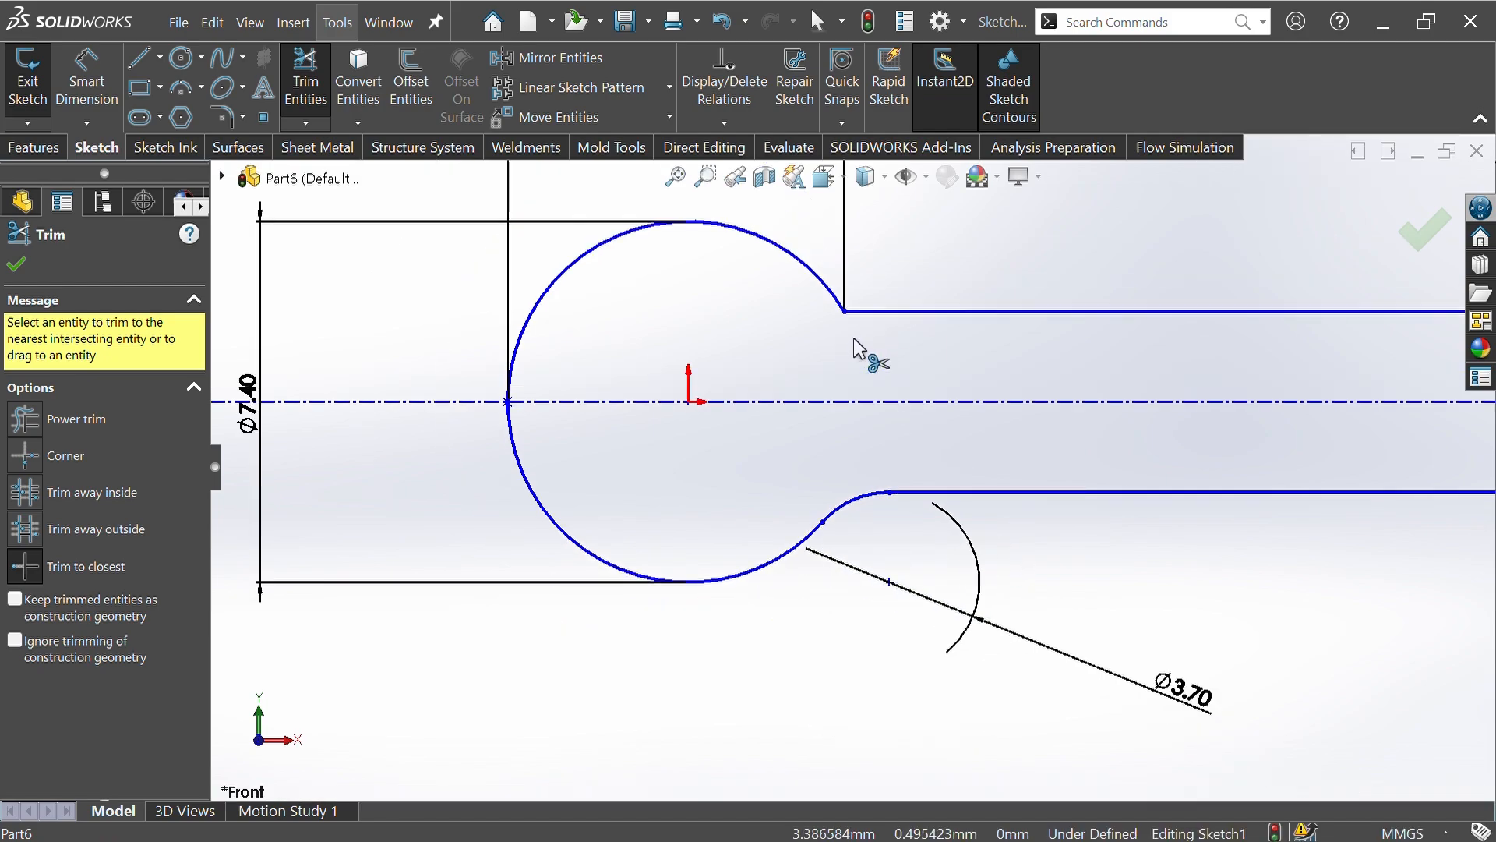
{"action": "left_click", "coordinate": [15, 265]}
Mirror the small lower blend arc about the horizontal centerline, keeping the original.
{"action": "left_click", "coordinate": [517, 67]}
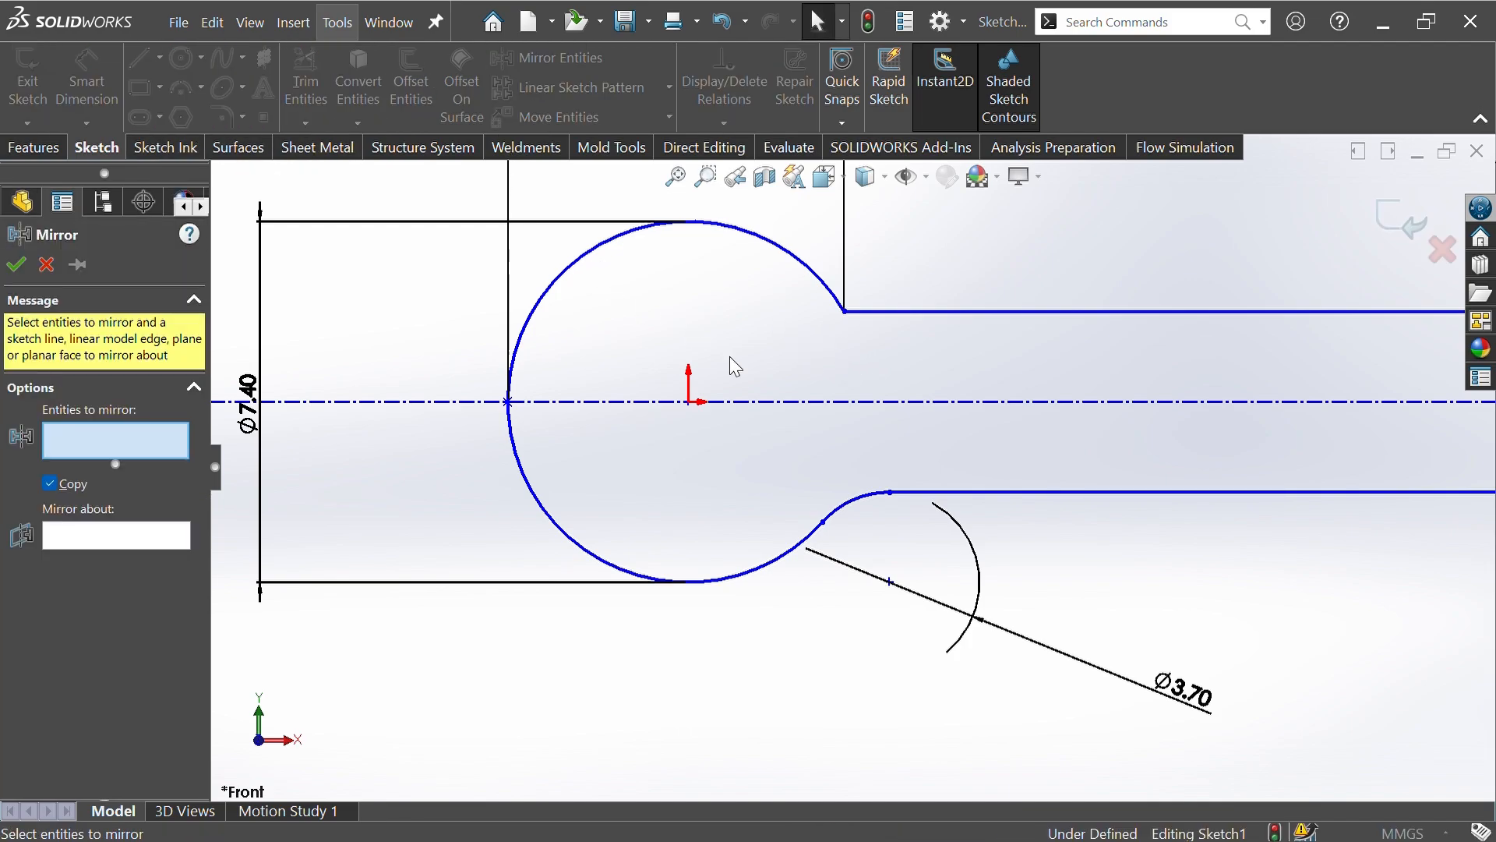
{"action": "left_click", "coordinate": [870, 494]}
{"action": "left_click", "coordinate": [60, 537]}
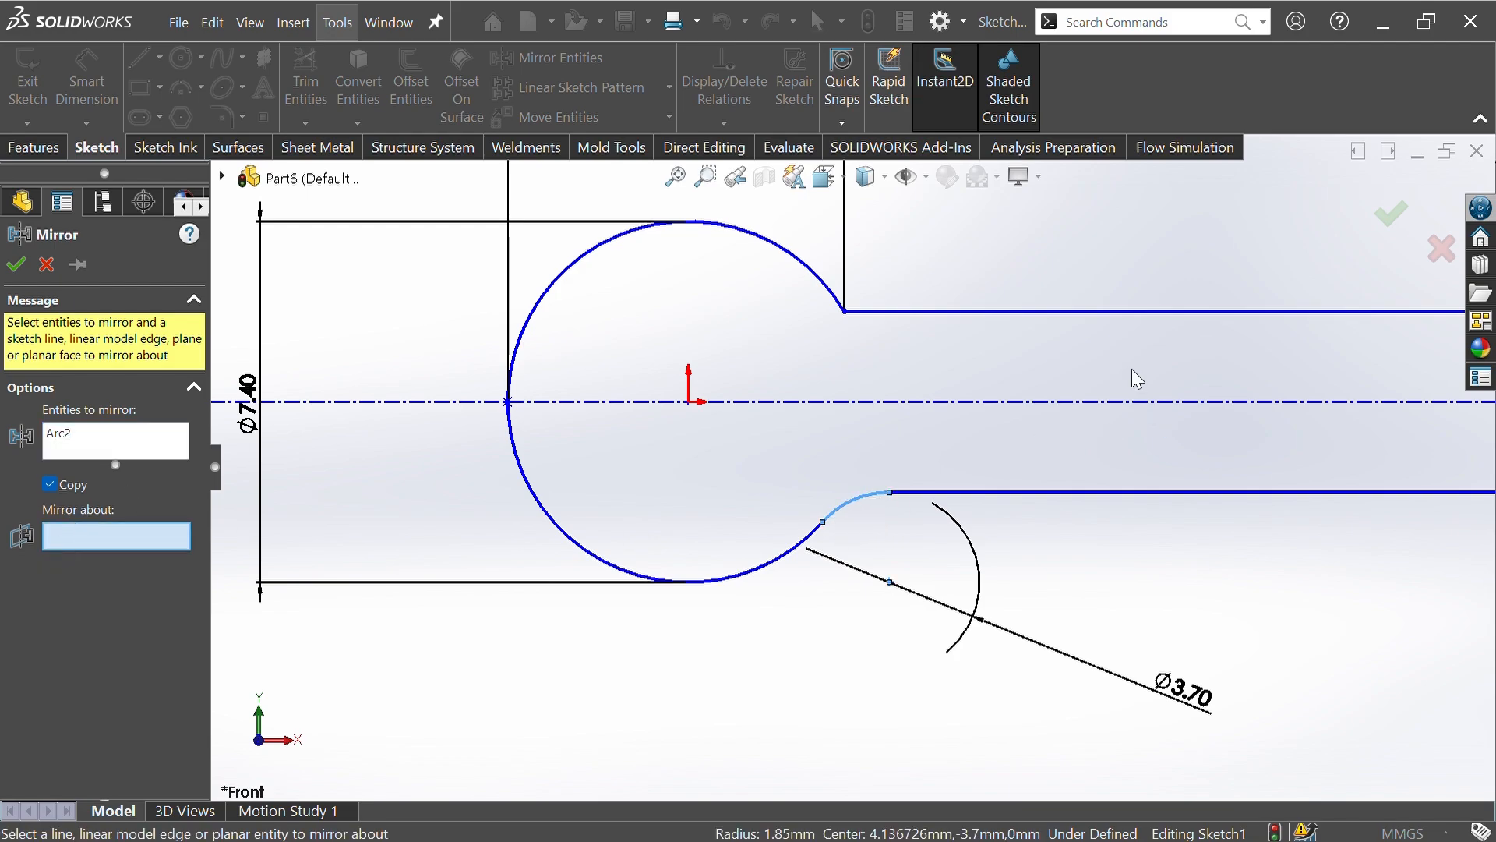
{"action": "left_click", "coordinate": [1123, 403]}
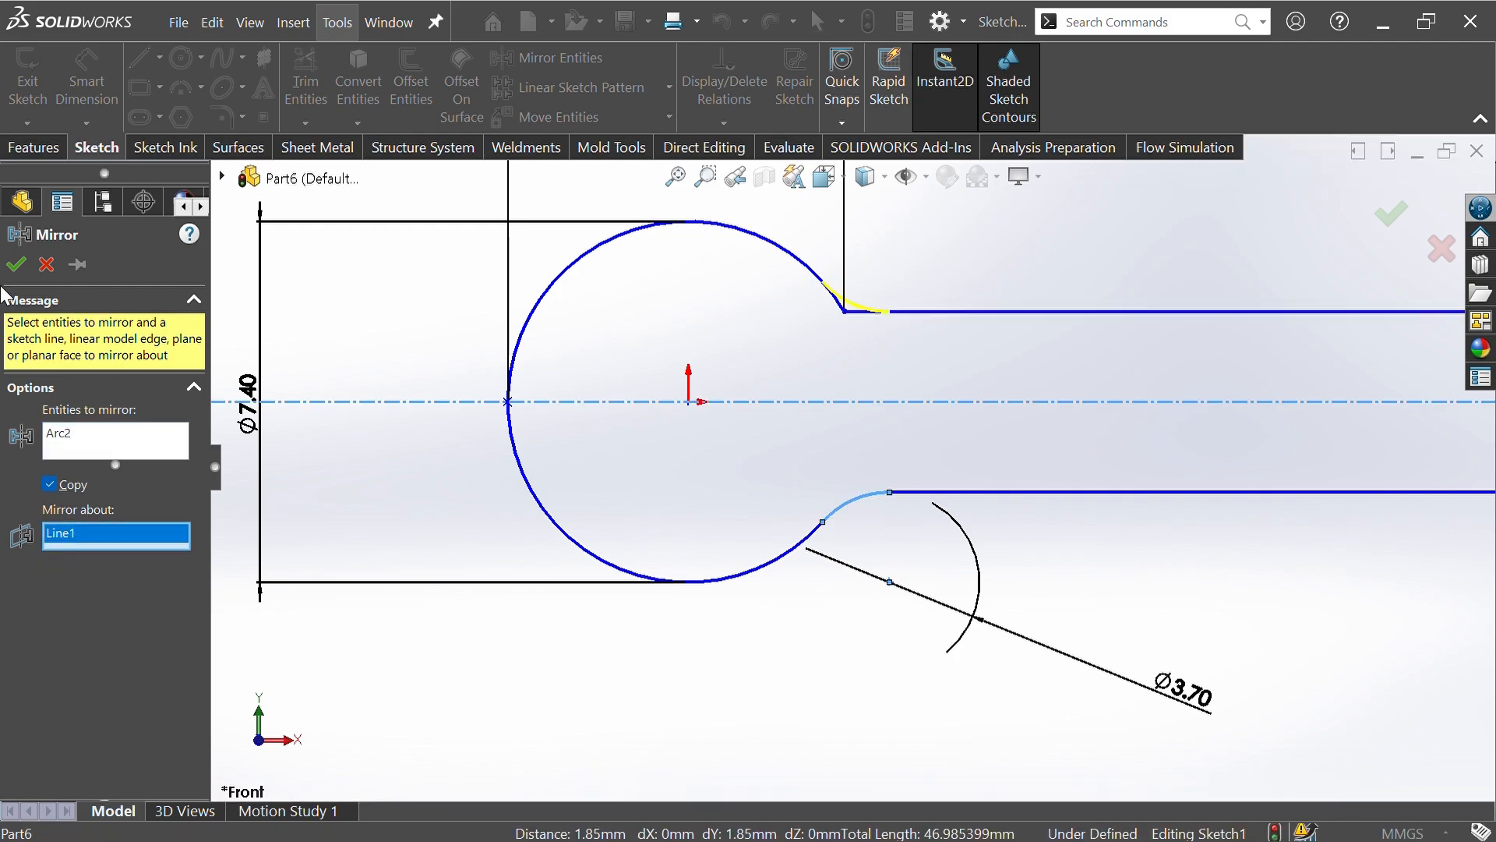
{"action": "left_click", "coordinate": [14, 265]}
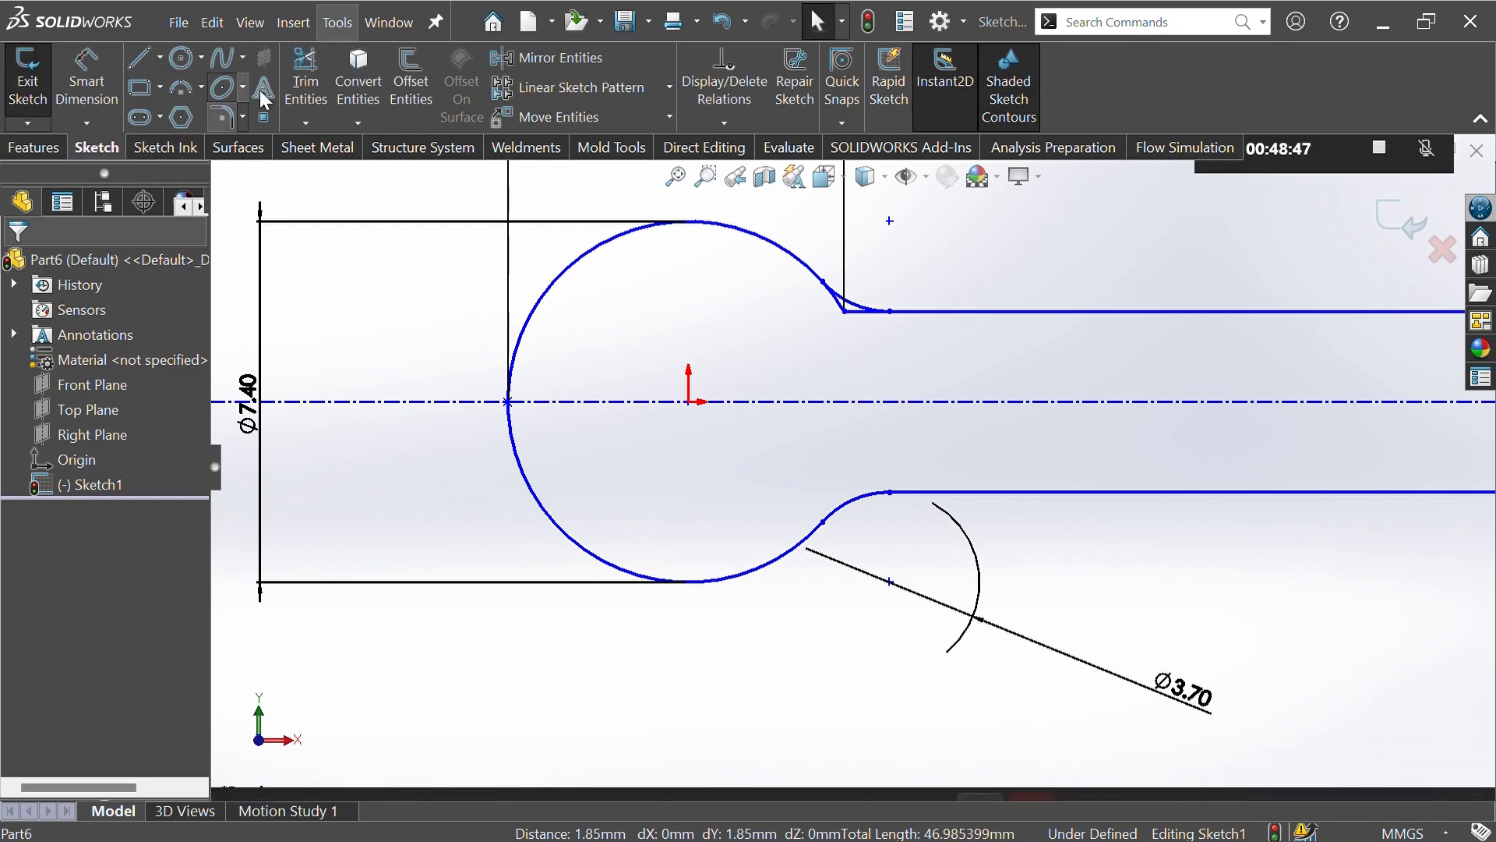
Trim the leftover piece of the large circle beneath the mirrored blend arc at the upper stem corner.
{"action": "left_click", "coordinate": [309, 81]}
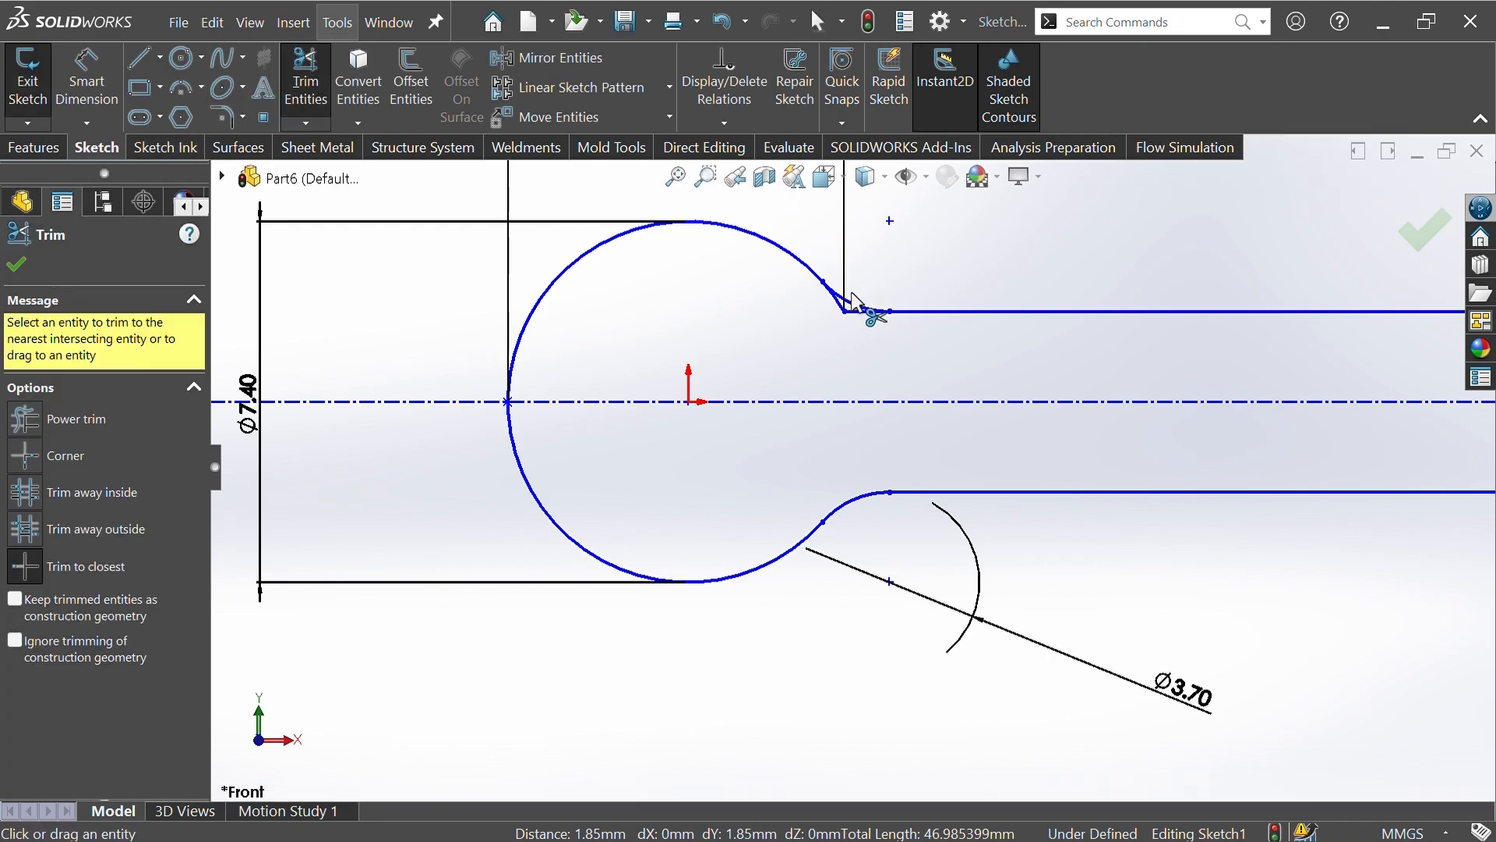
{"action": "scroll", "coordinate": [856, 318], "scroll_direction": "down", "scroll_amount": 4}
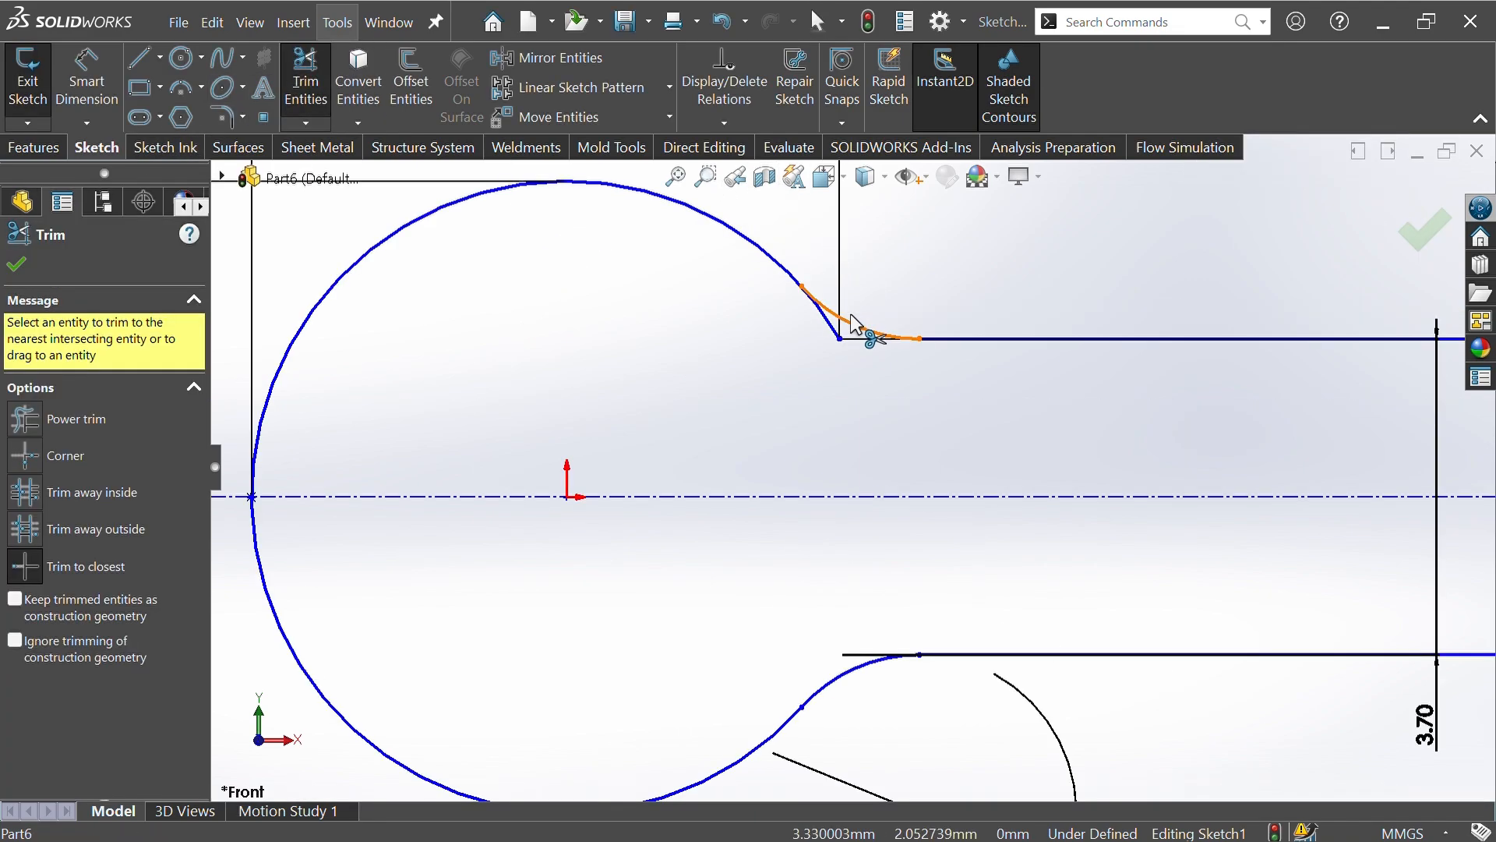
{"action": "scroll", "coordinate": [828, 342], "scroll_direction": "up", "scroll_amount": 5}
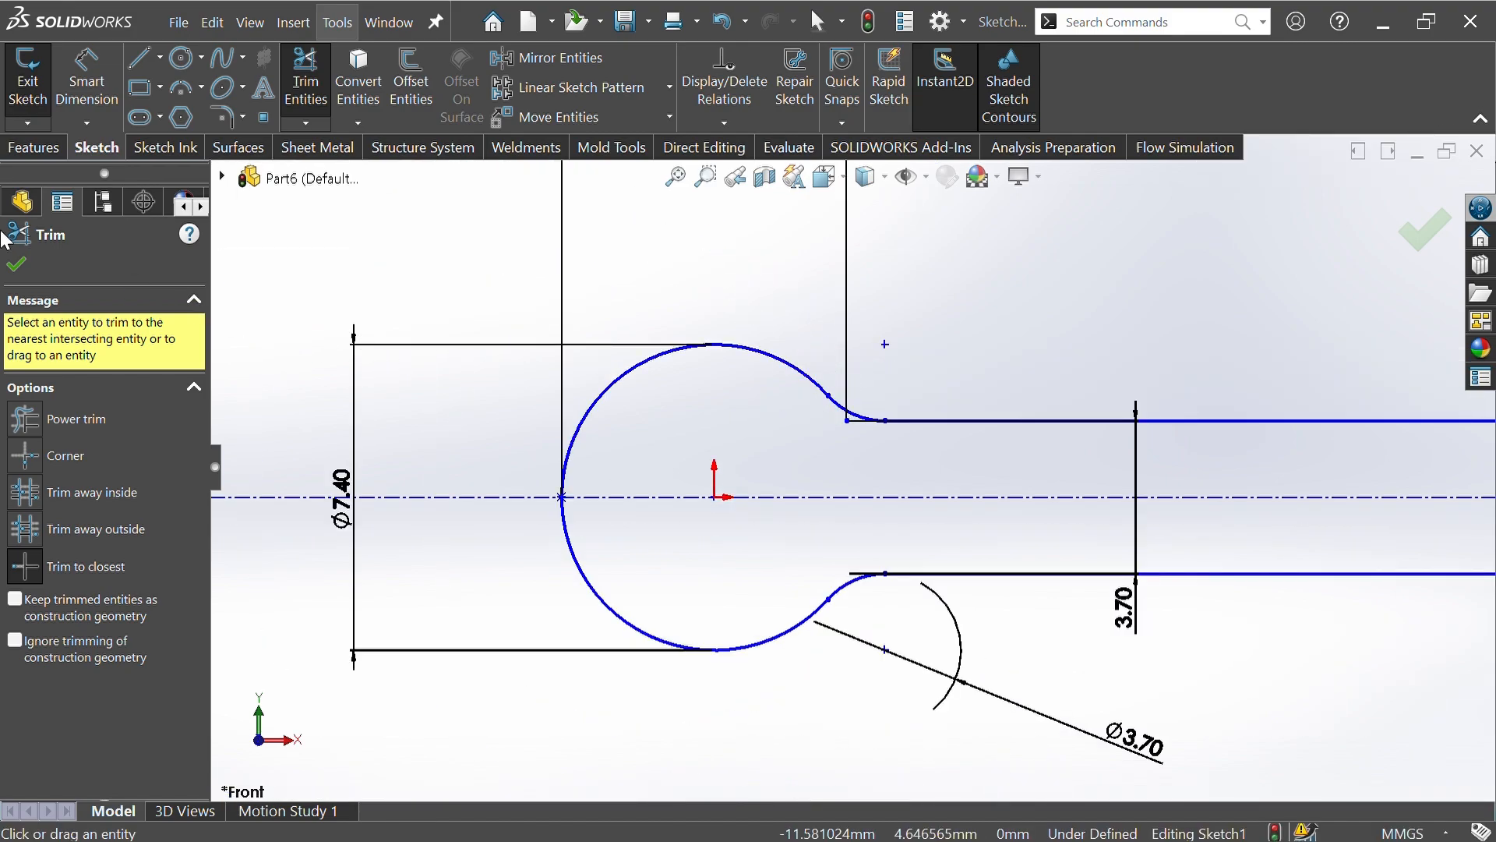
{"action": "left_click", "coordinate": [18, 265]}
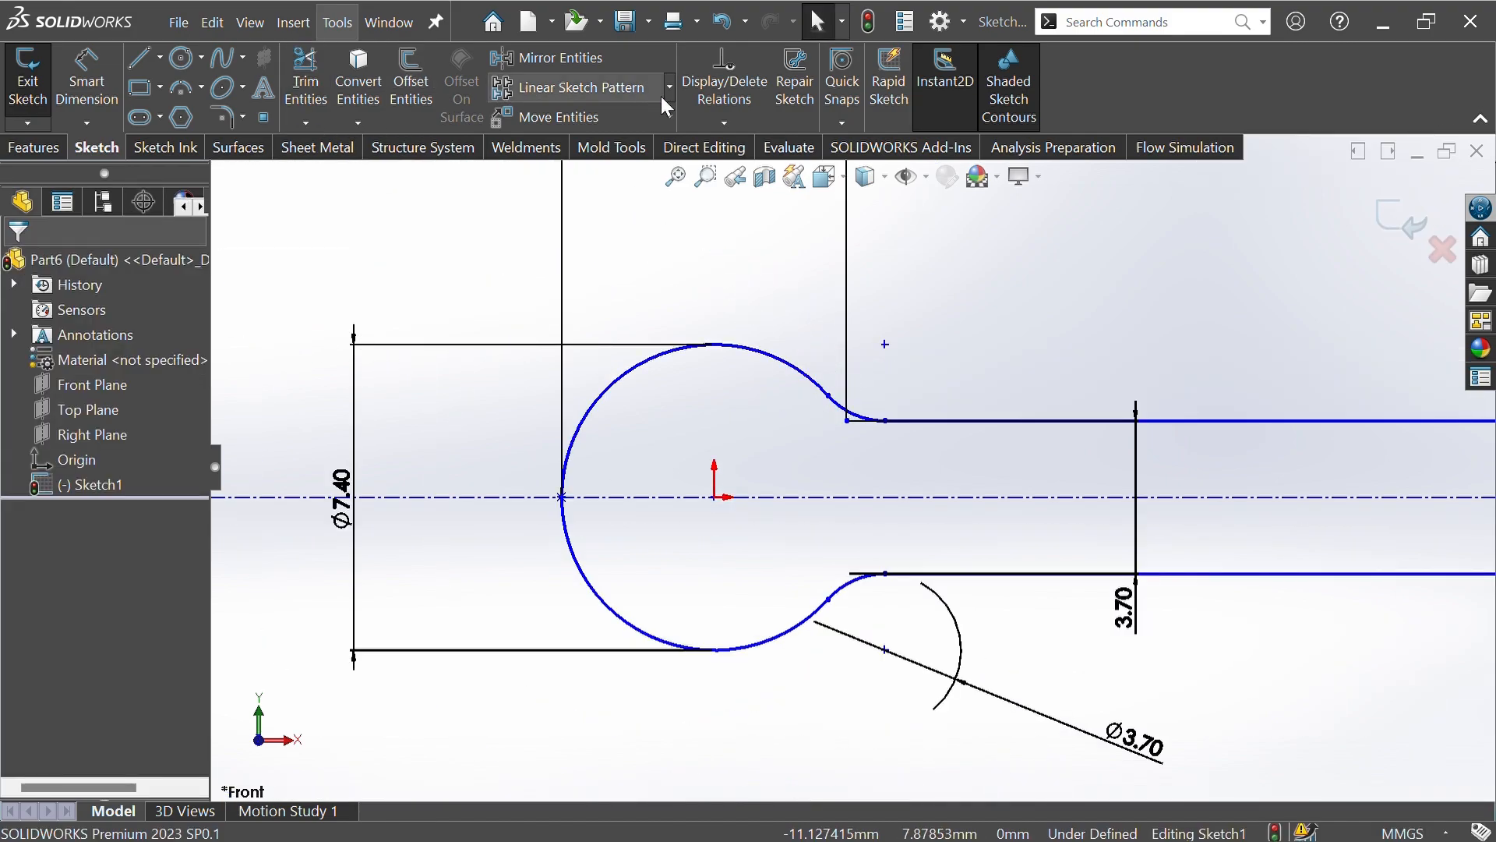
{"action": "left_click", "coordinate": [731, 210]}
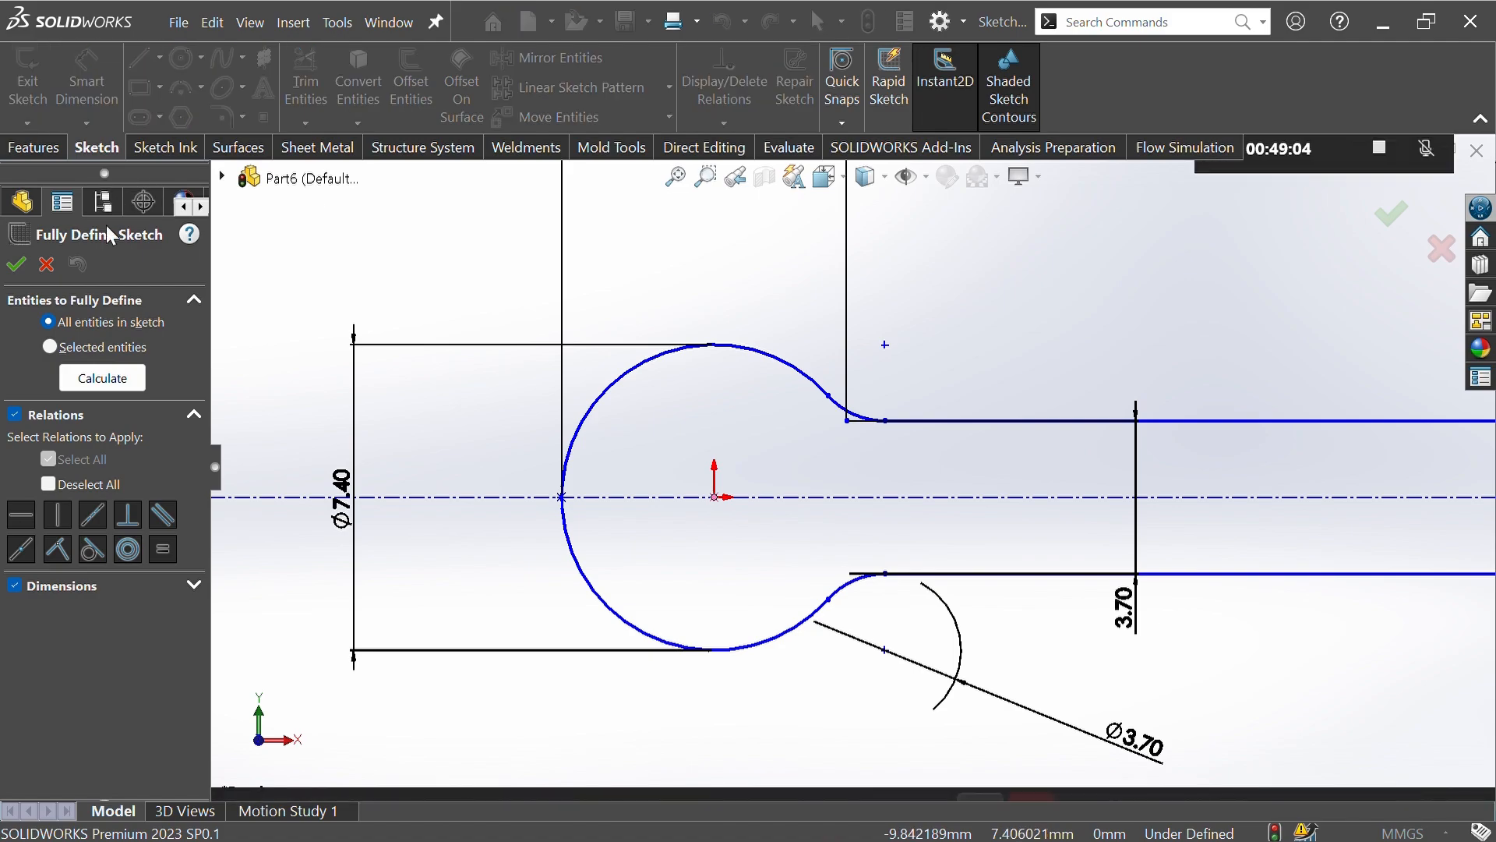
{"action": "left_click", "coordinate": [47, 265]}
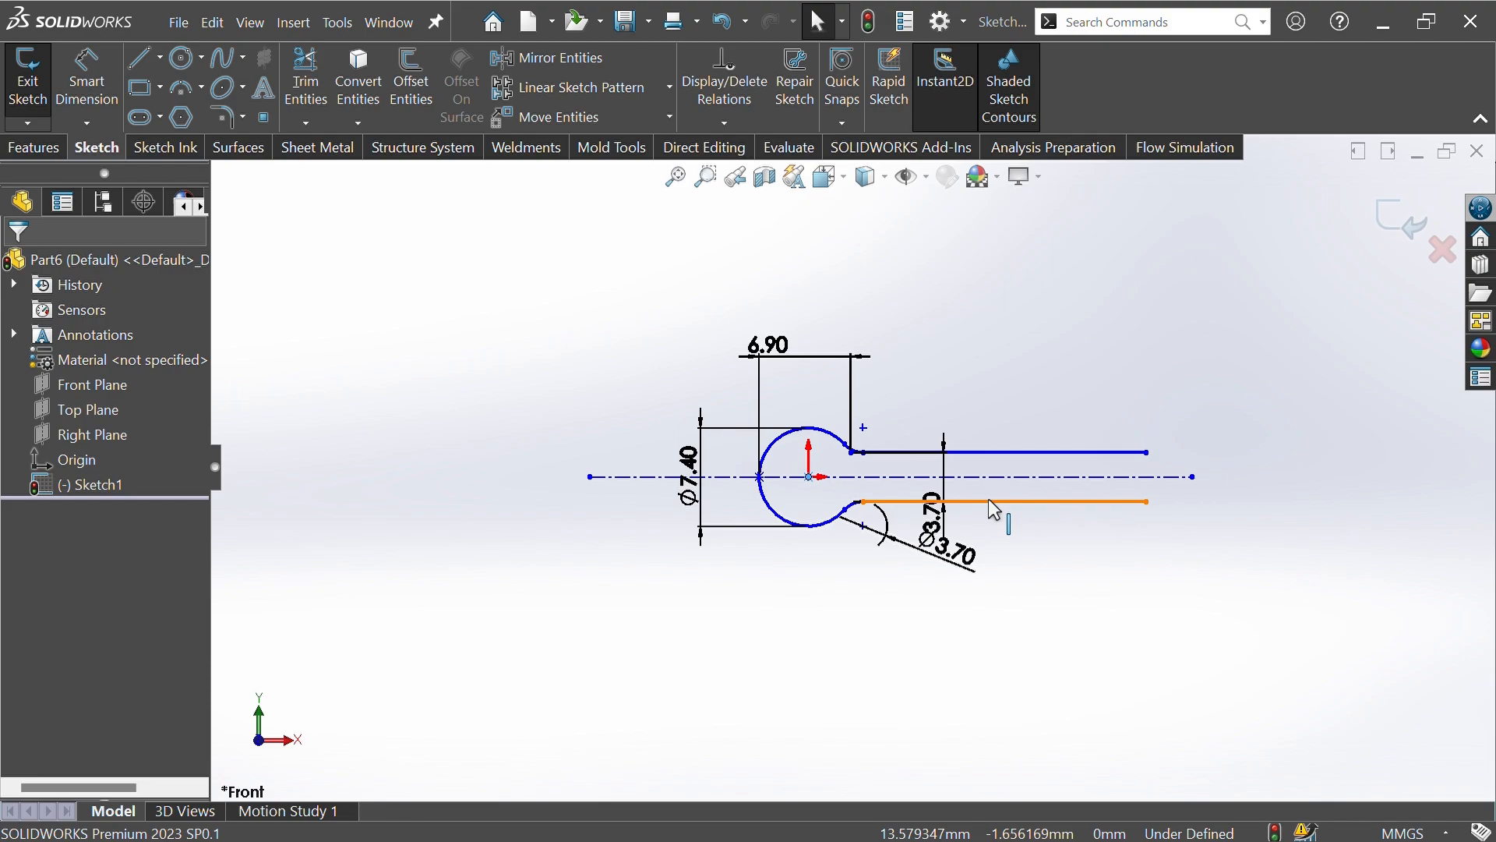
{"action": "scroll", "coordinate": [988, 498], "scroll_direction": "down", "scroll_amount": 3}
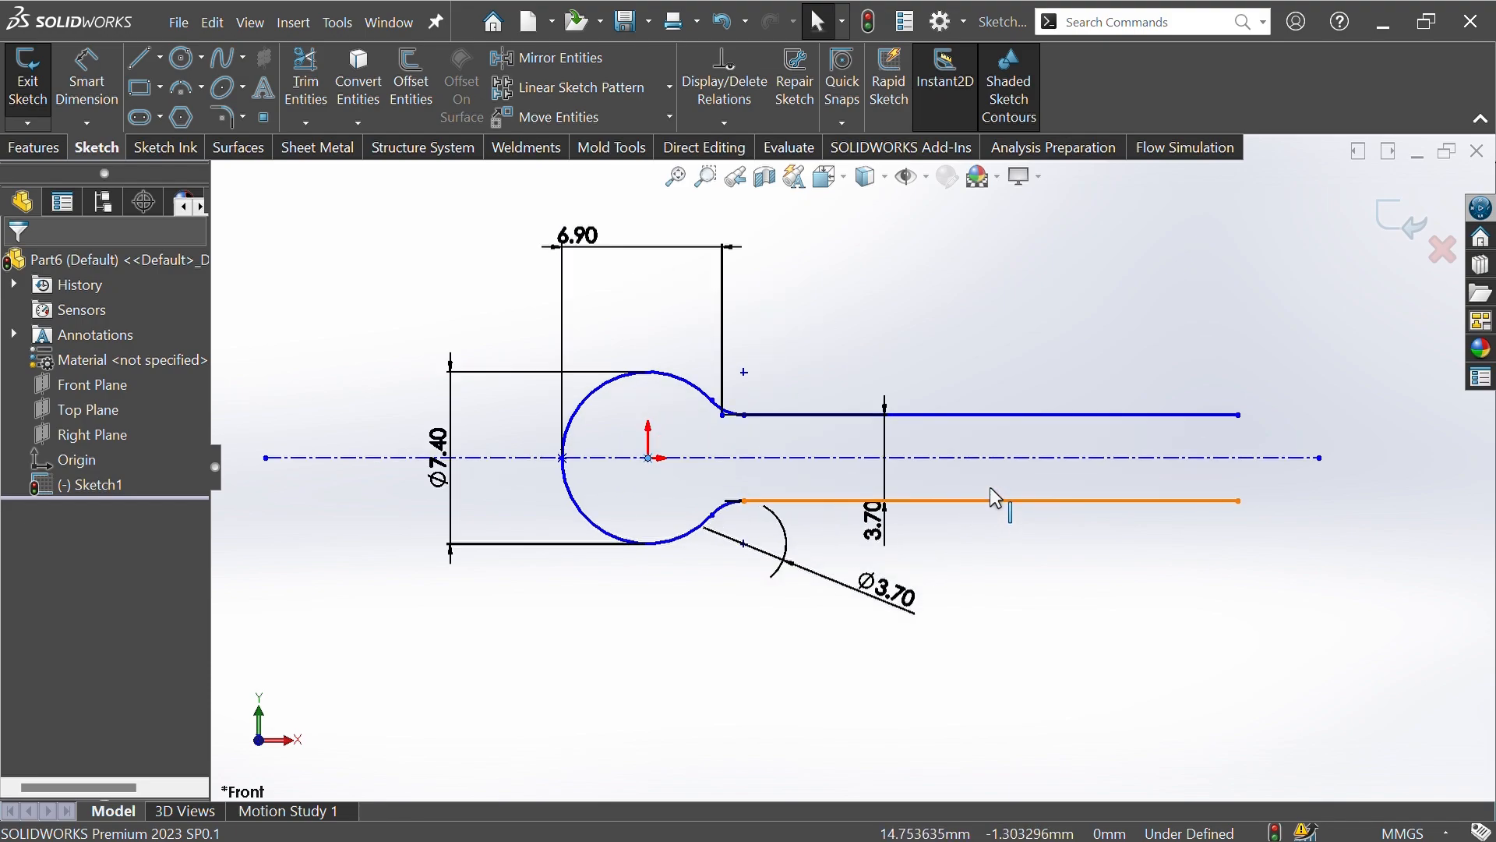
{"action": "scroll", "coordinate": [989, 483], "scroll_direction": "down", "scroll_amount": 1}
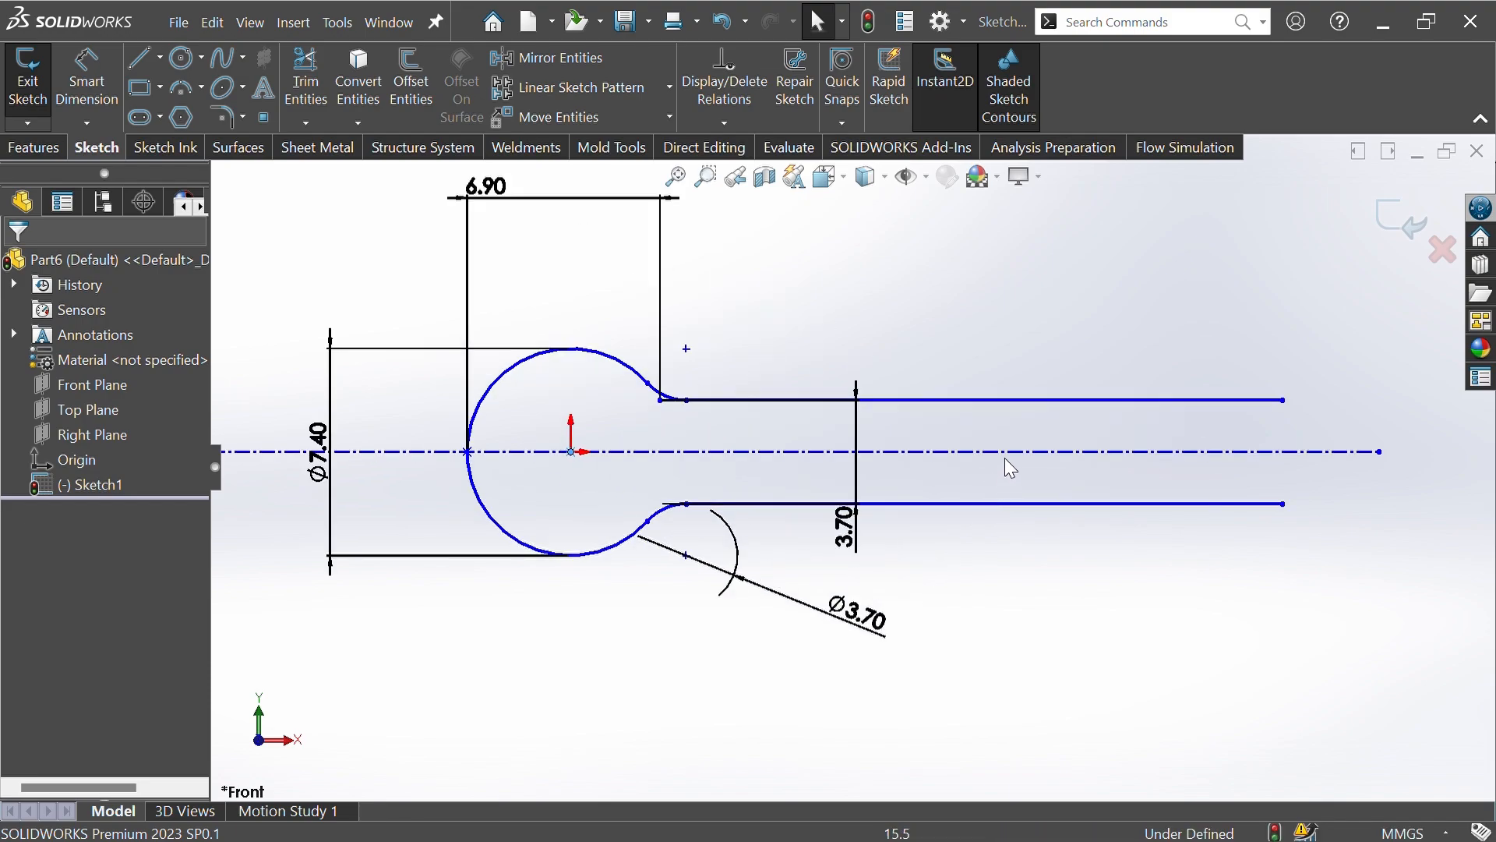
Convert the lower horizontal stem line to construction geometry.
{"action": "left_click", "coordinate": [890, 498]}
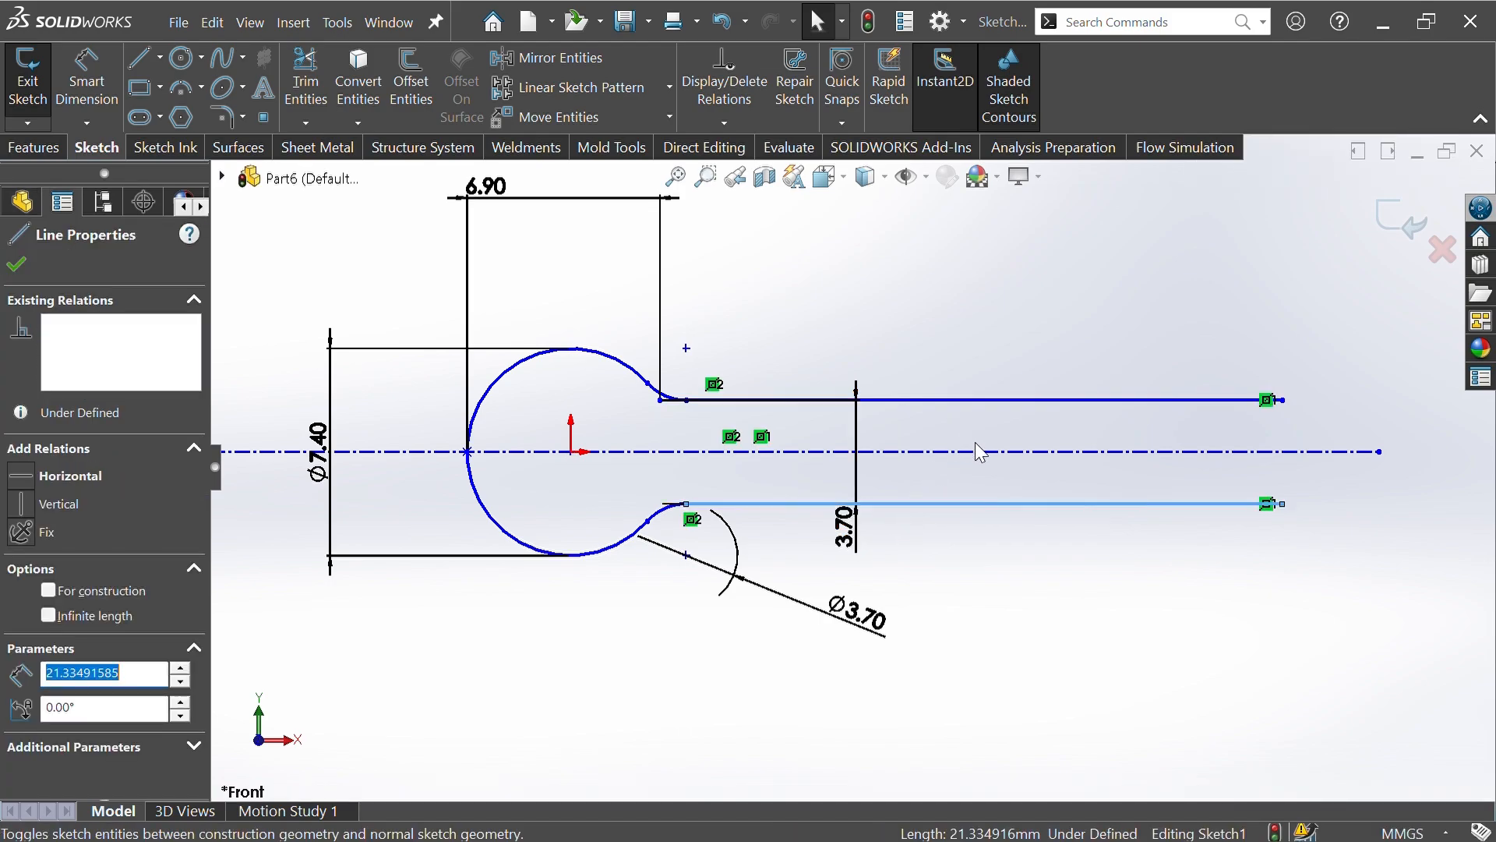
{"action": "left_click", "coordinate": [975, 442]}
{"action": "left_click", "coordinate": [967, 533]}
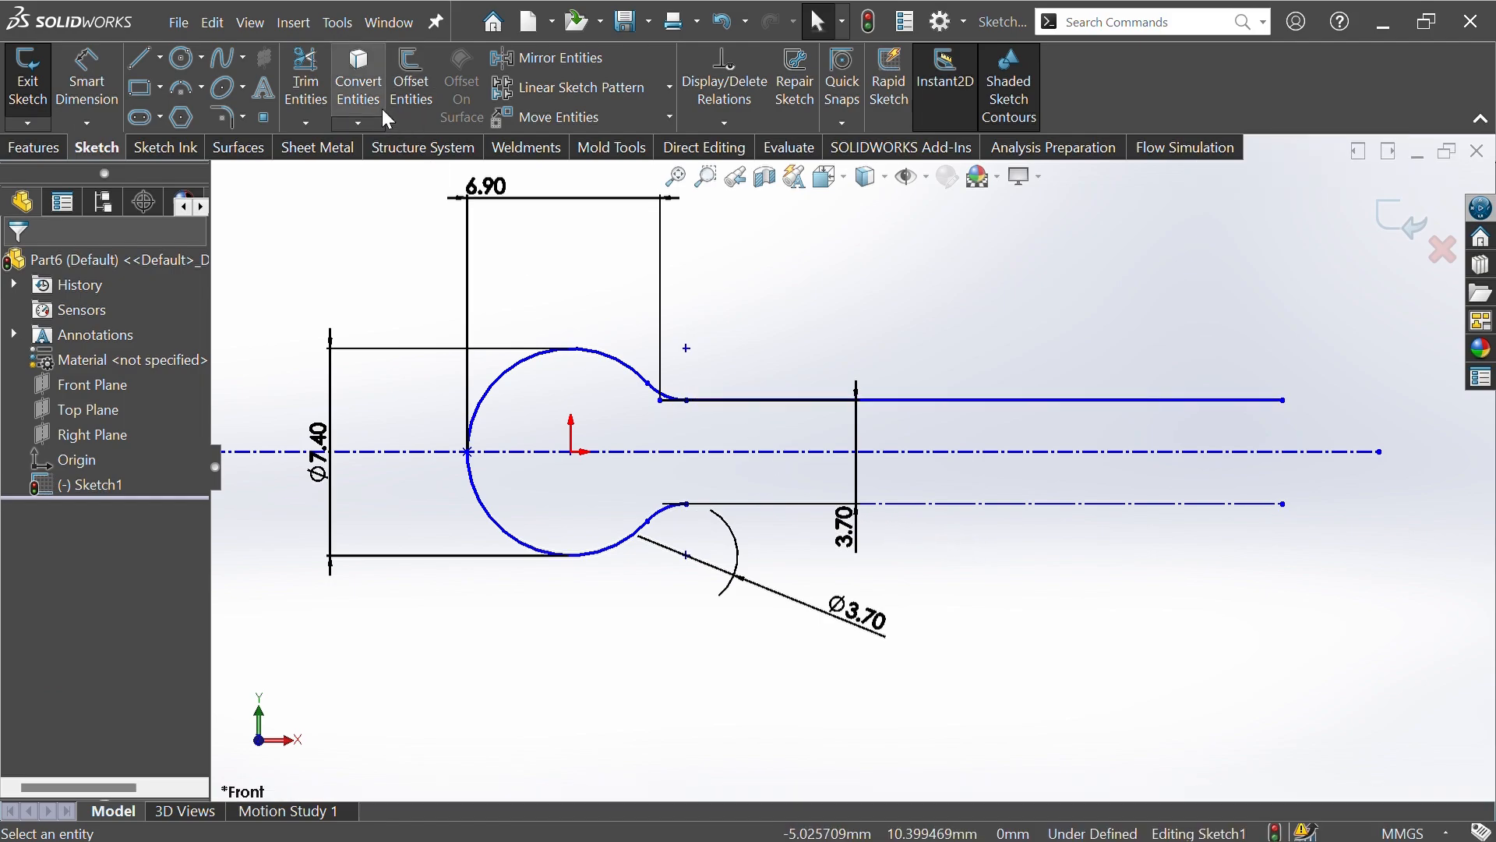
Dimension the upper stem line's length and set it to 36 mm.
{"action": "left_click", "coordinate": [1162, 404]}
{"action": "left_click", "coordinate": [1162, 356]}
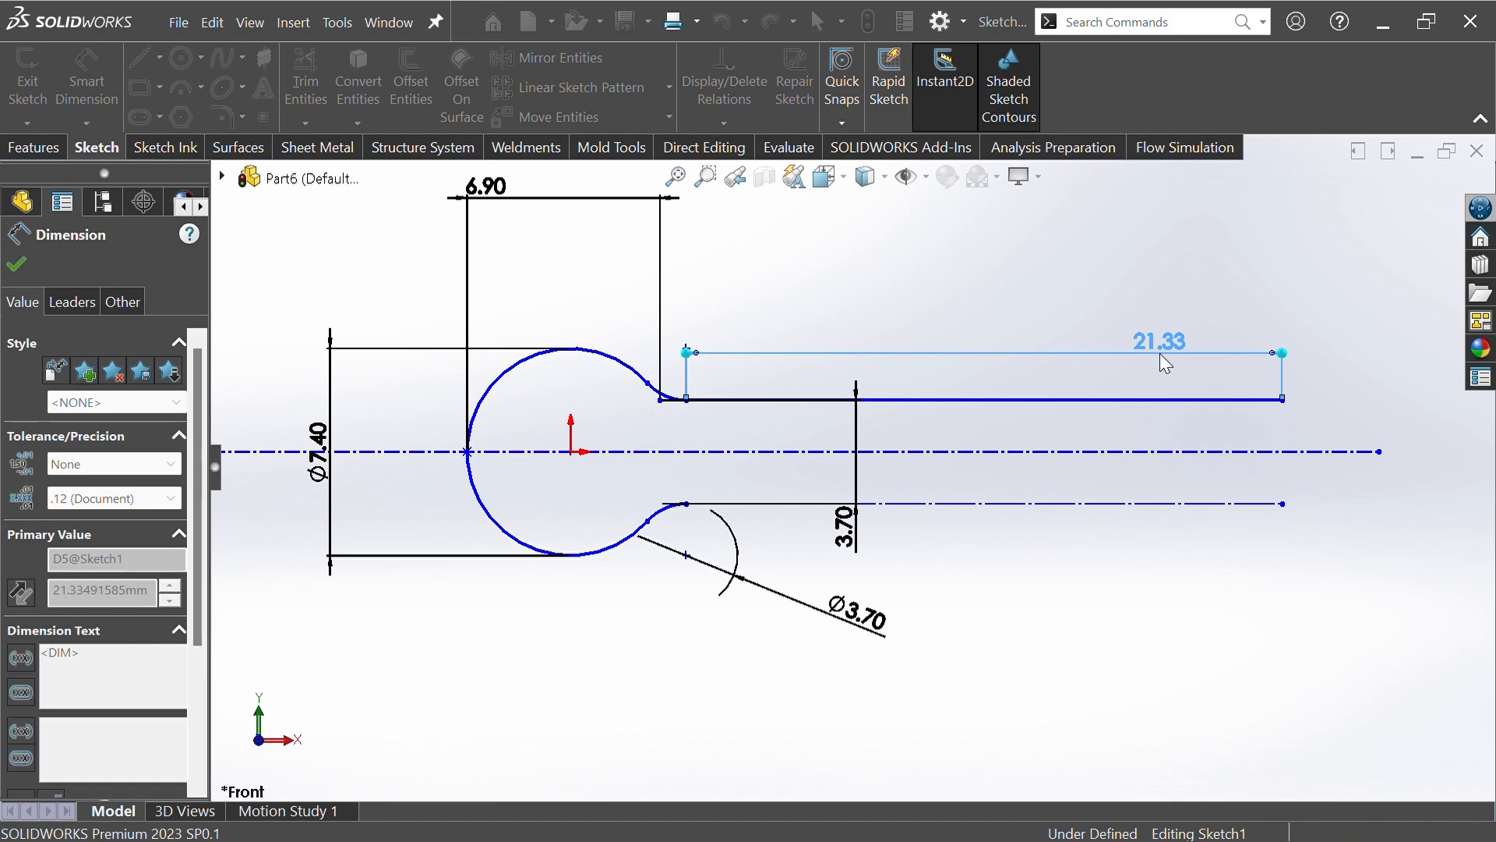
{"action": "type", "text": "36"}
{"action": "key", "text": "Return"}
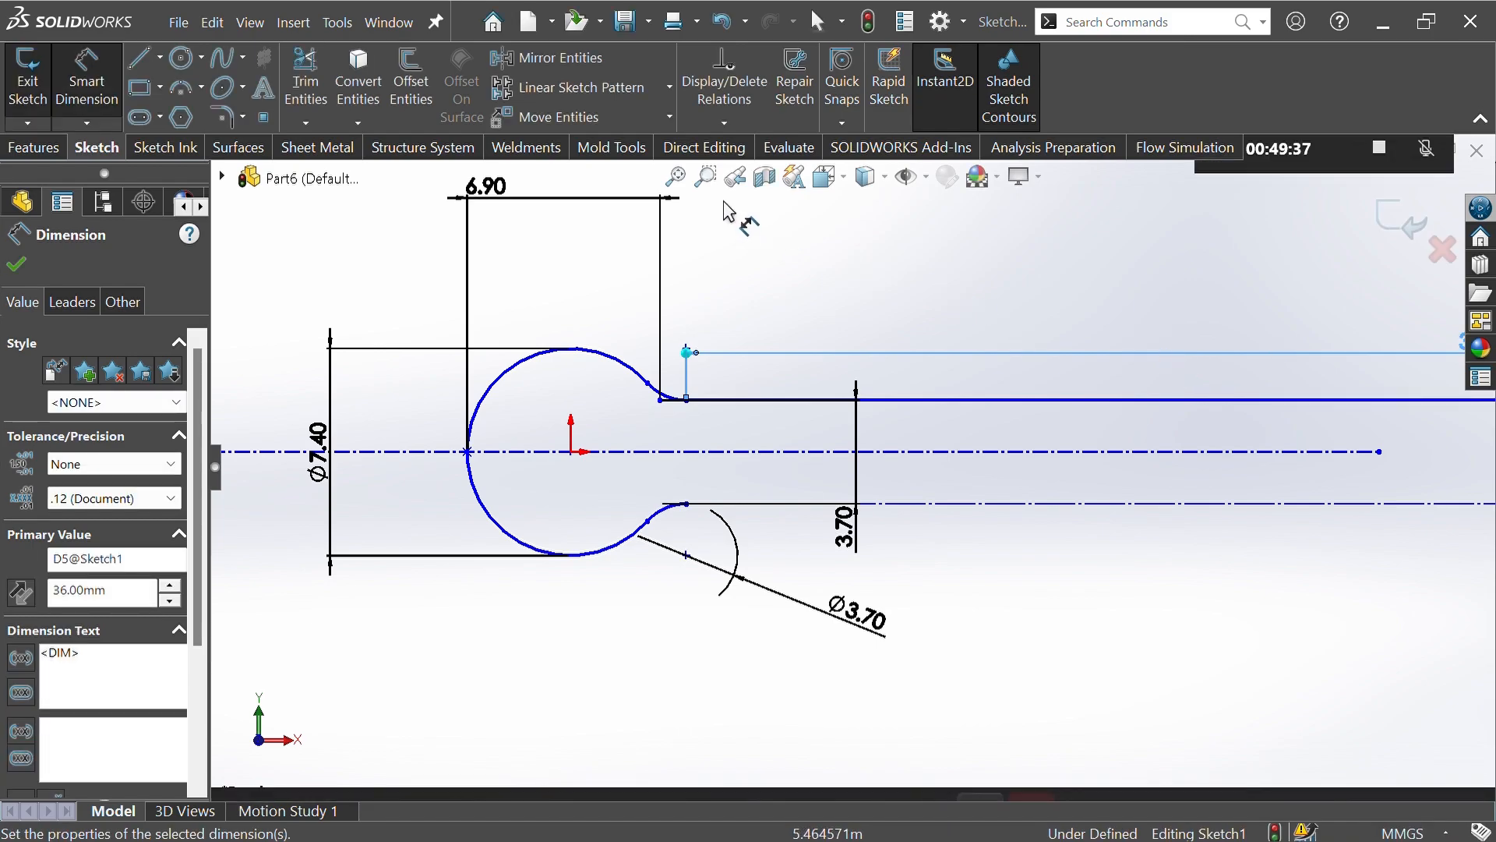
{"action": "left_click", "coordinate": [676, 185]}
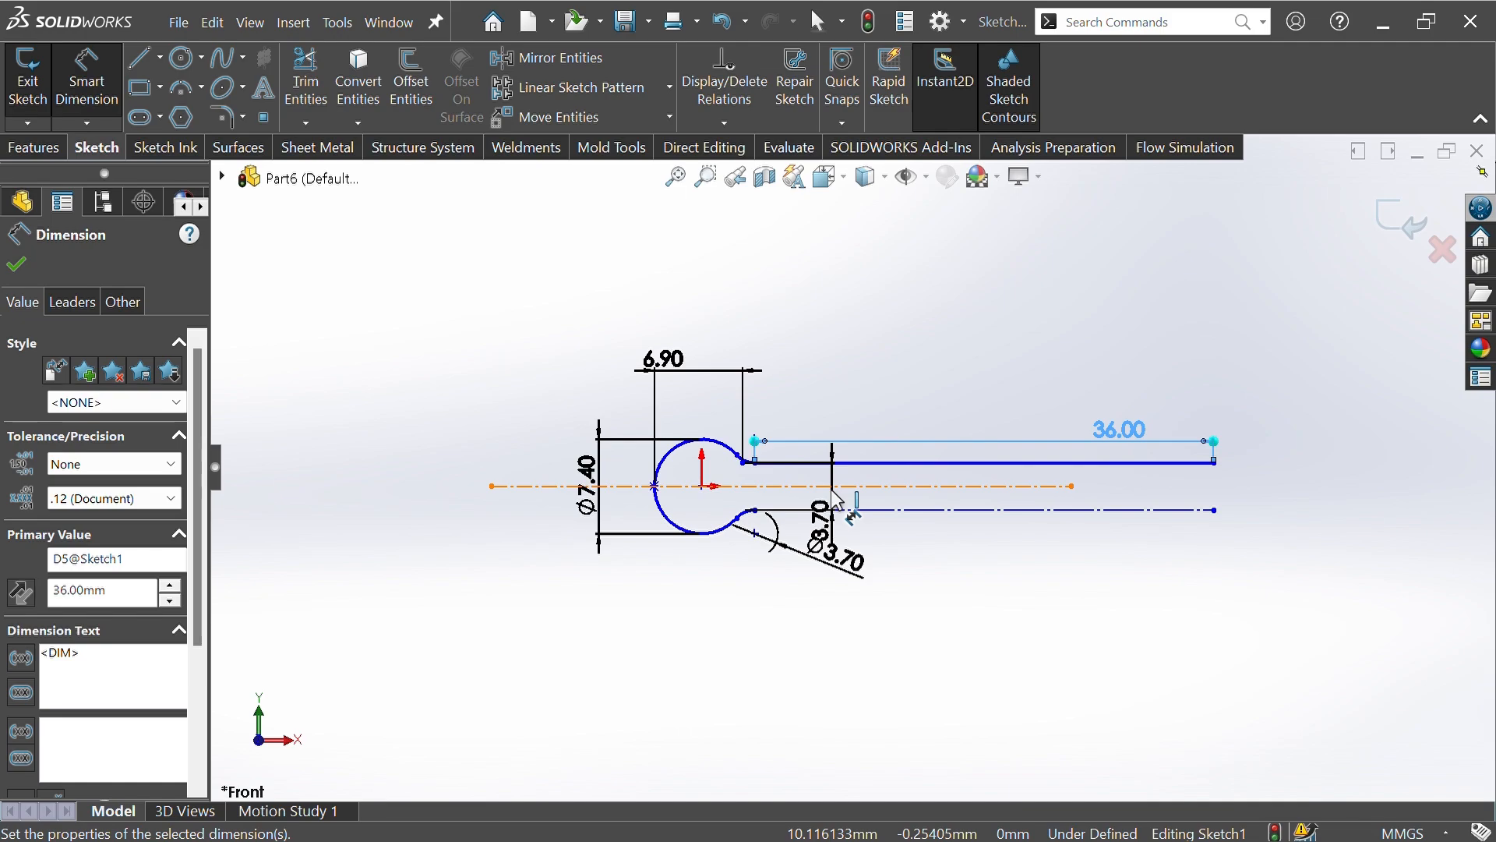
Sketch a horizontal line from the lower blend arc's end along the construction line, extending slightly past its far end.
{"action": "left_click", "coordinate": [142, 69]}
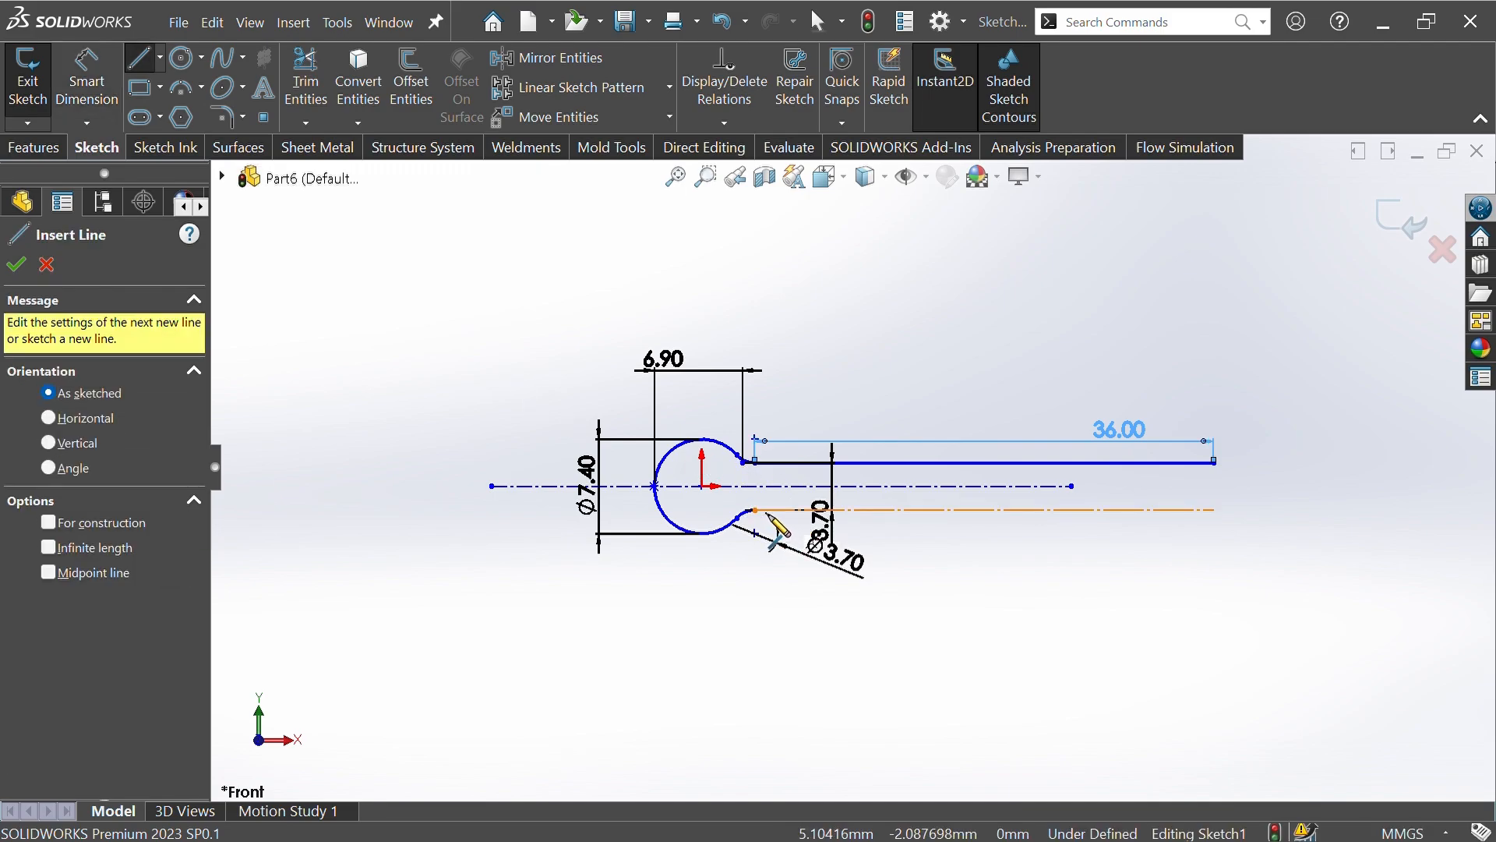
{"action": "scroll", "coordinate": [769, 517], "scroll_direction": "down", "scroll_amount": 4}
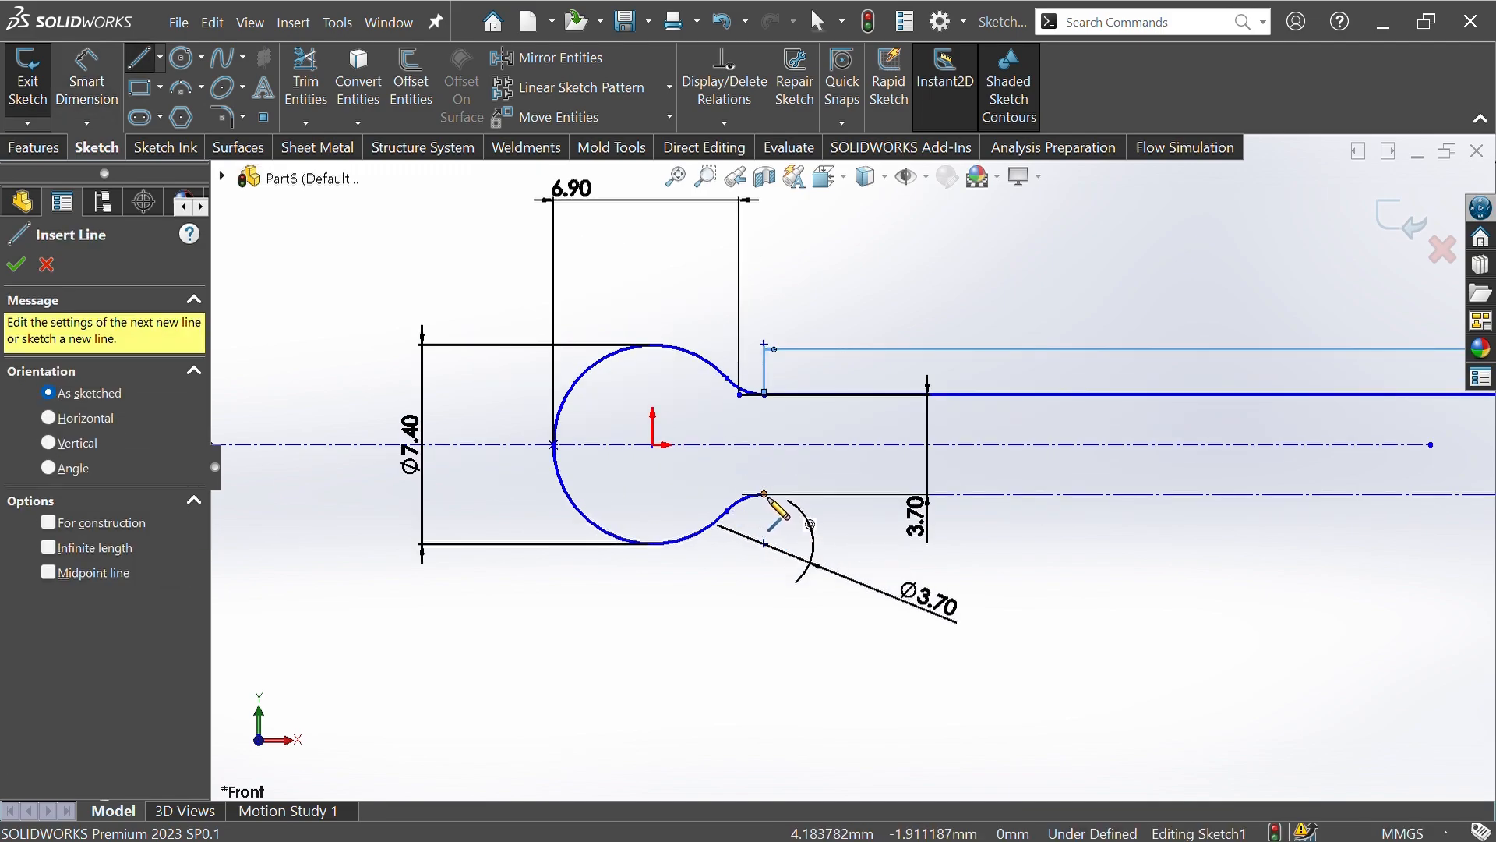
{"action": "left_click", "coordinate": [764, 495]}
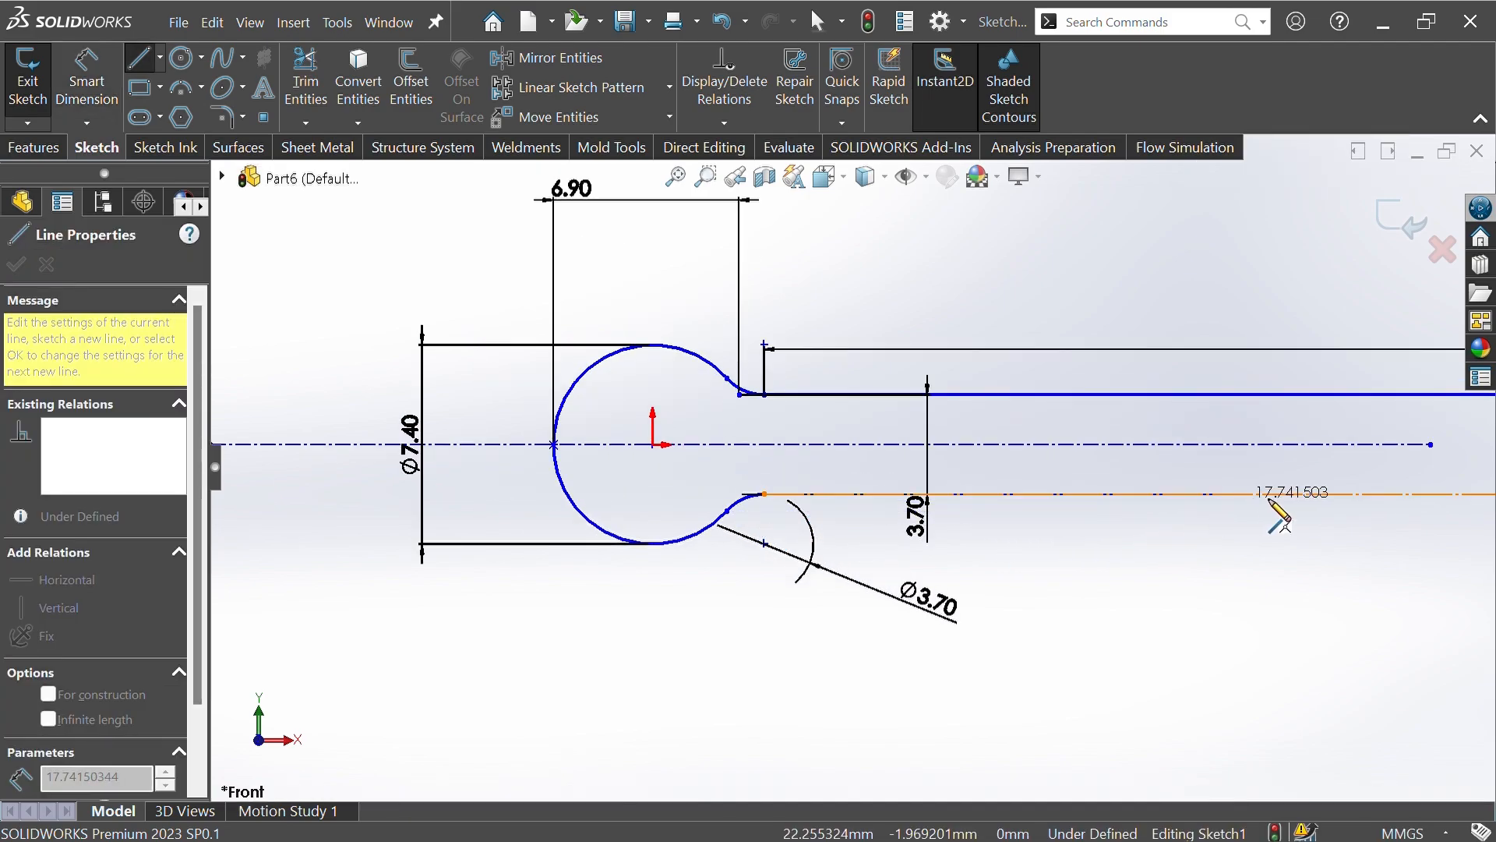
{"action": "scroll", "coordinate": [1352, 524], "scroll_direction": "up", "scroll_amount": 4}
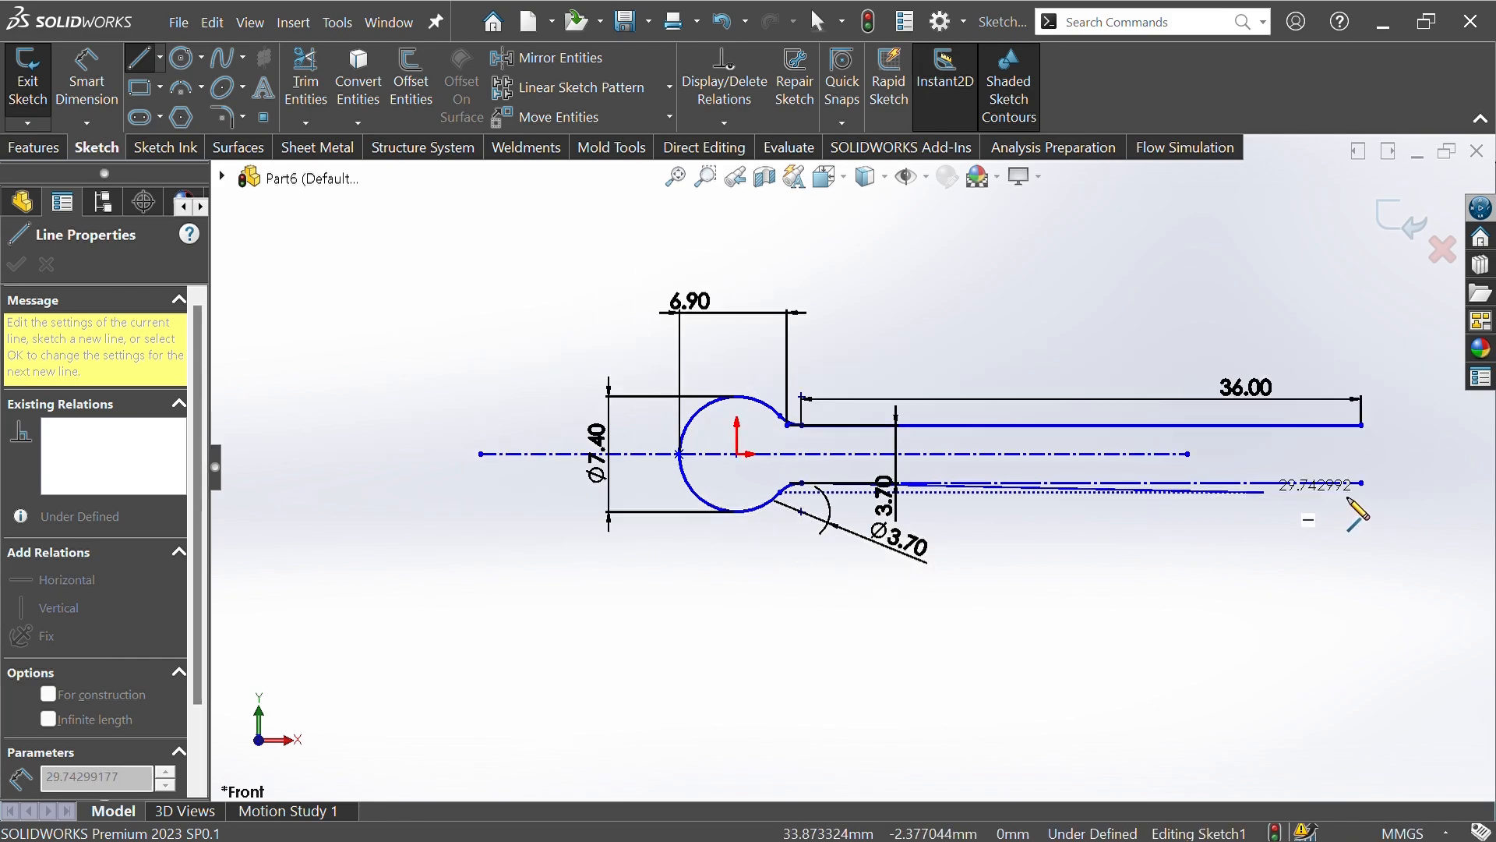
{"action": "left_click", "coordinate": [1434, 483]}
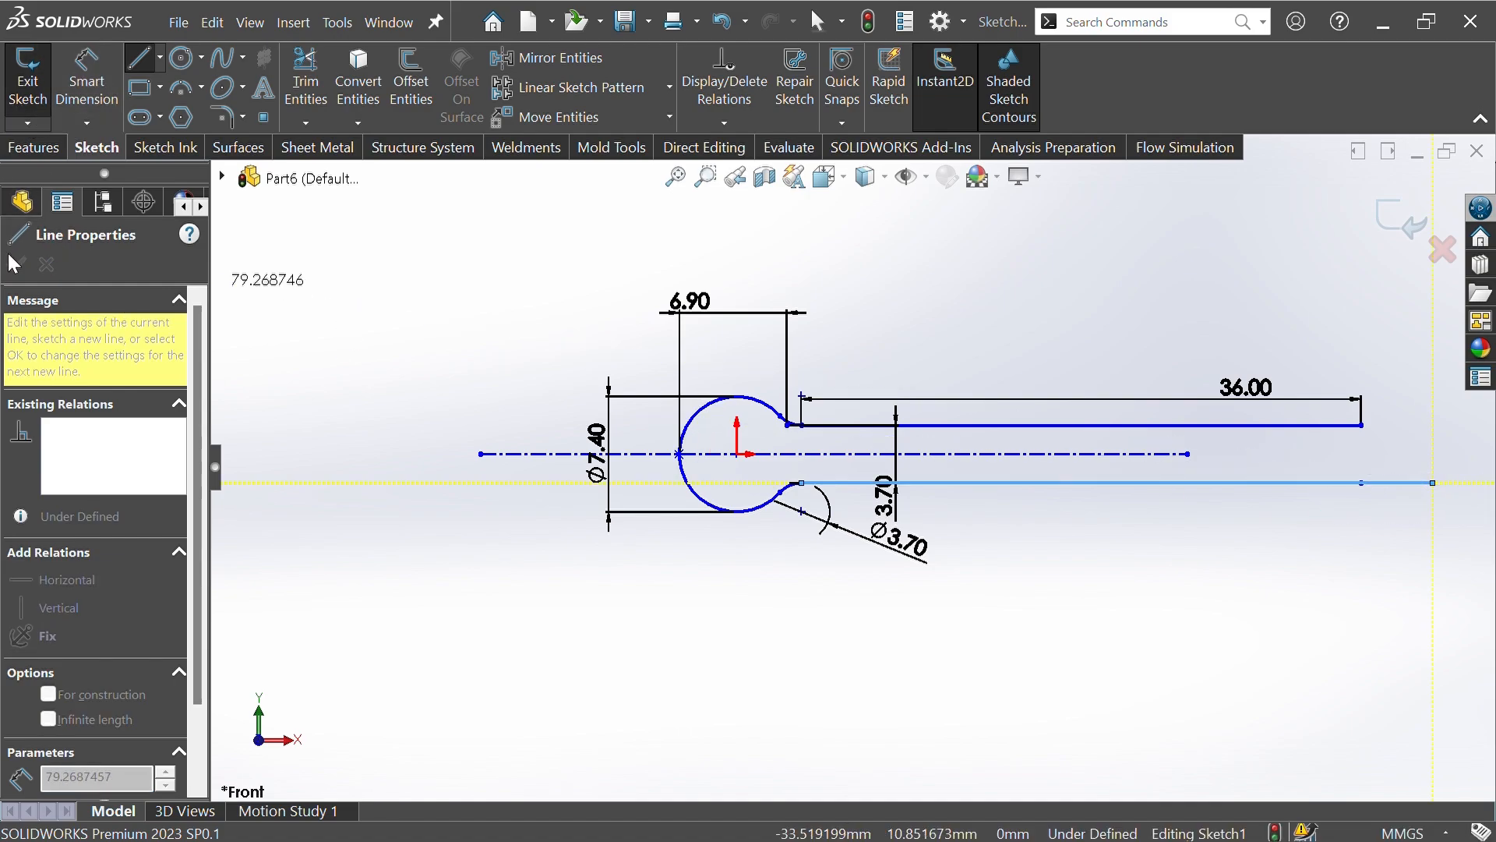
{"action": "key", "text": "Escape"}
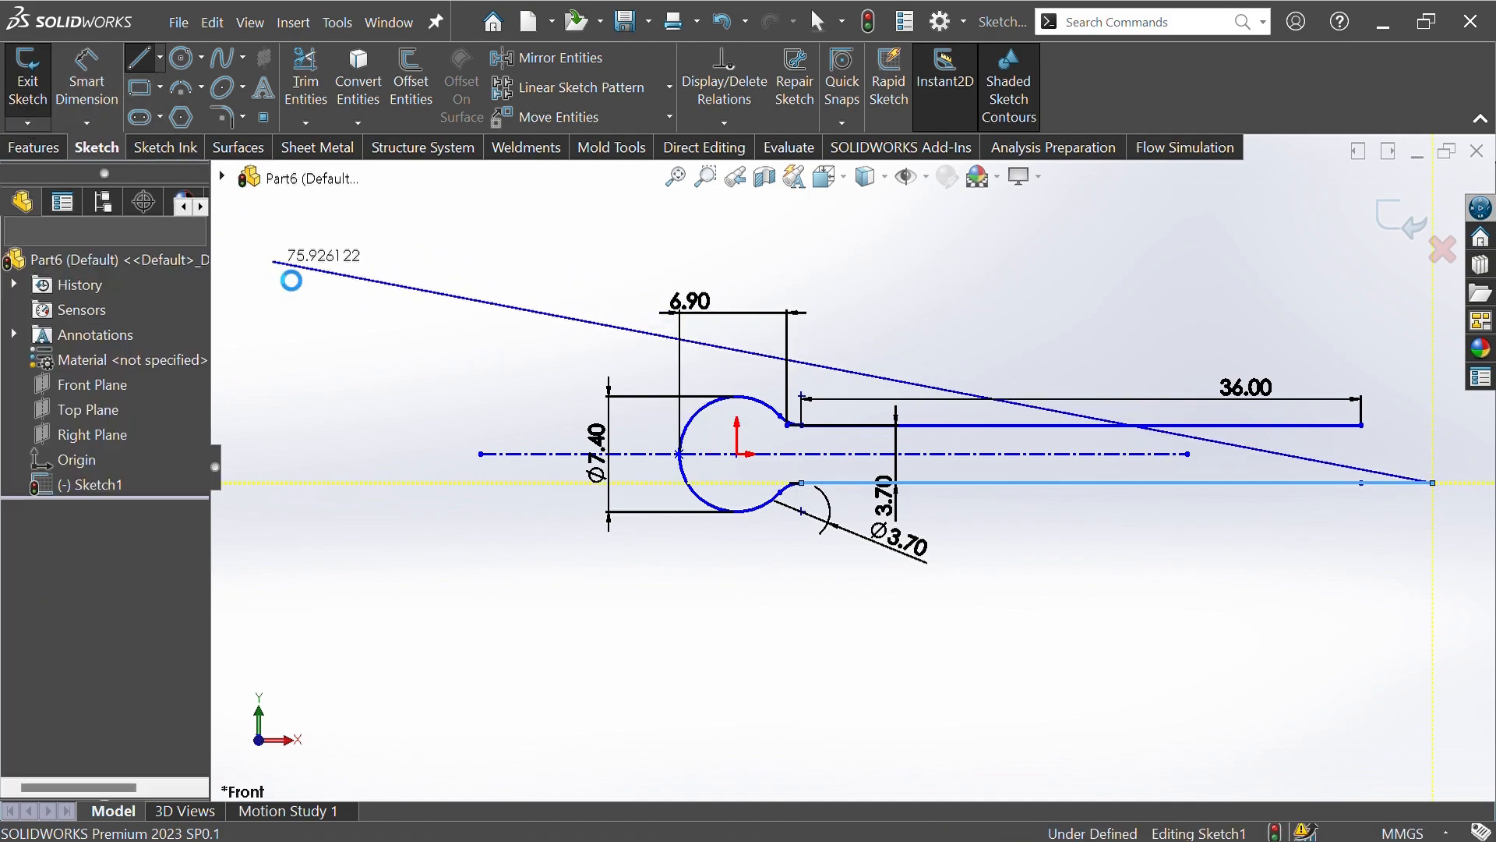
Dimension the lower stem line's length to 40 mm and move the stem width and lower length dimensions clear of the profile.
{"action": "left_click", "coordinate": [86, 78]}
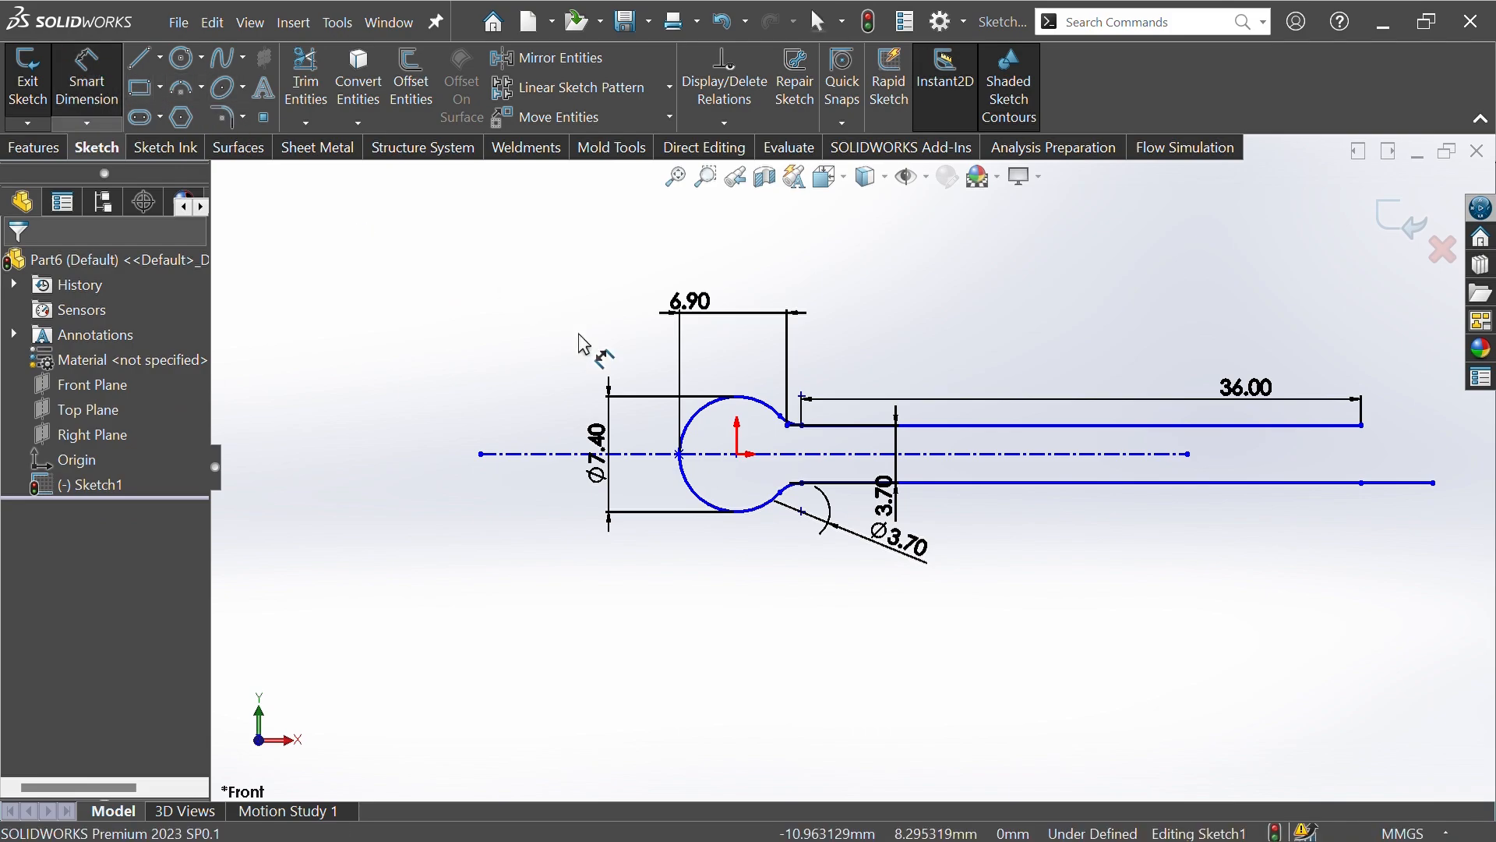
{"action": "left_click", "coordinate": [977, 494]}
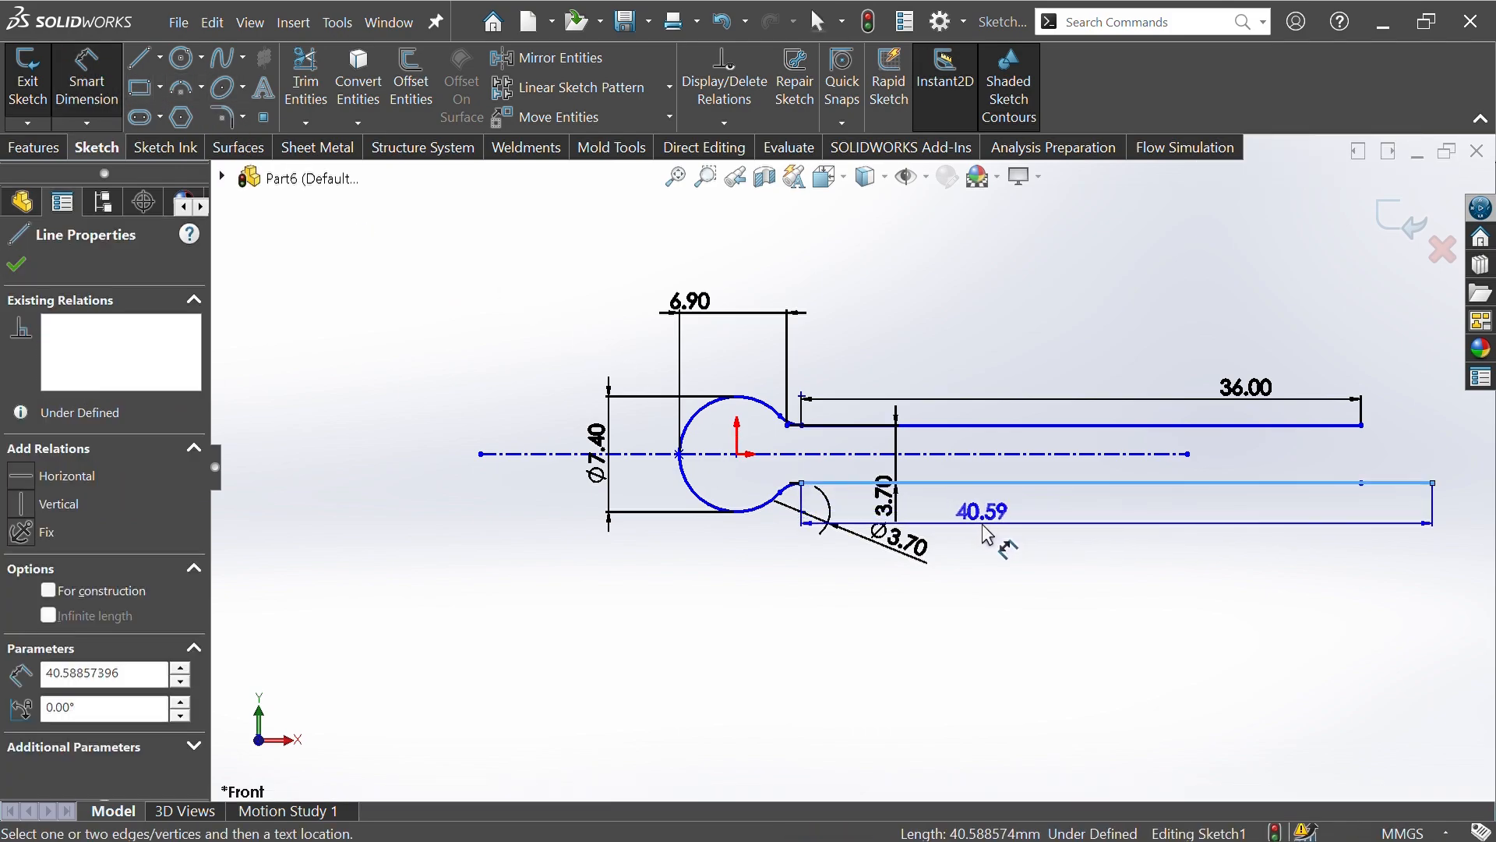
{"action": "left_click", "coordinate": [986, 534]}
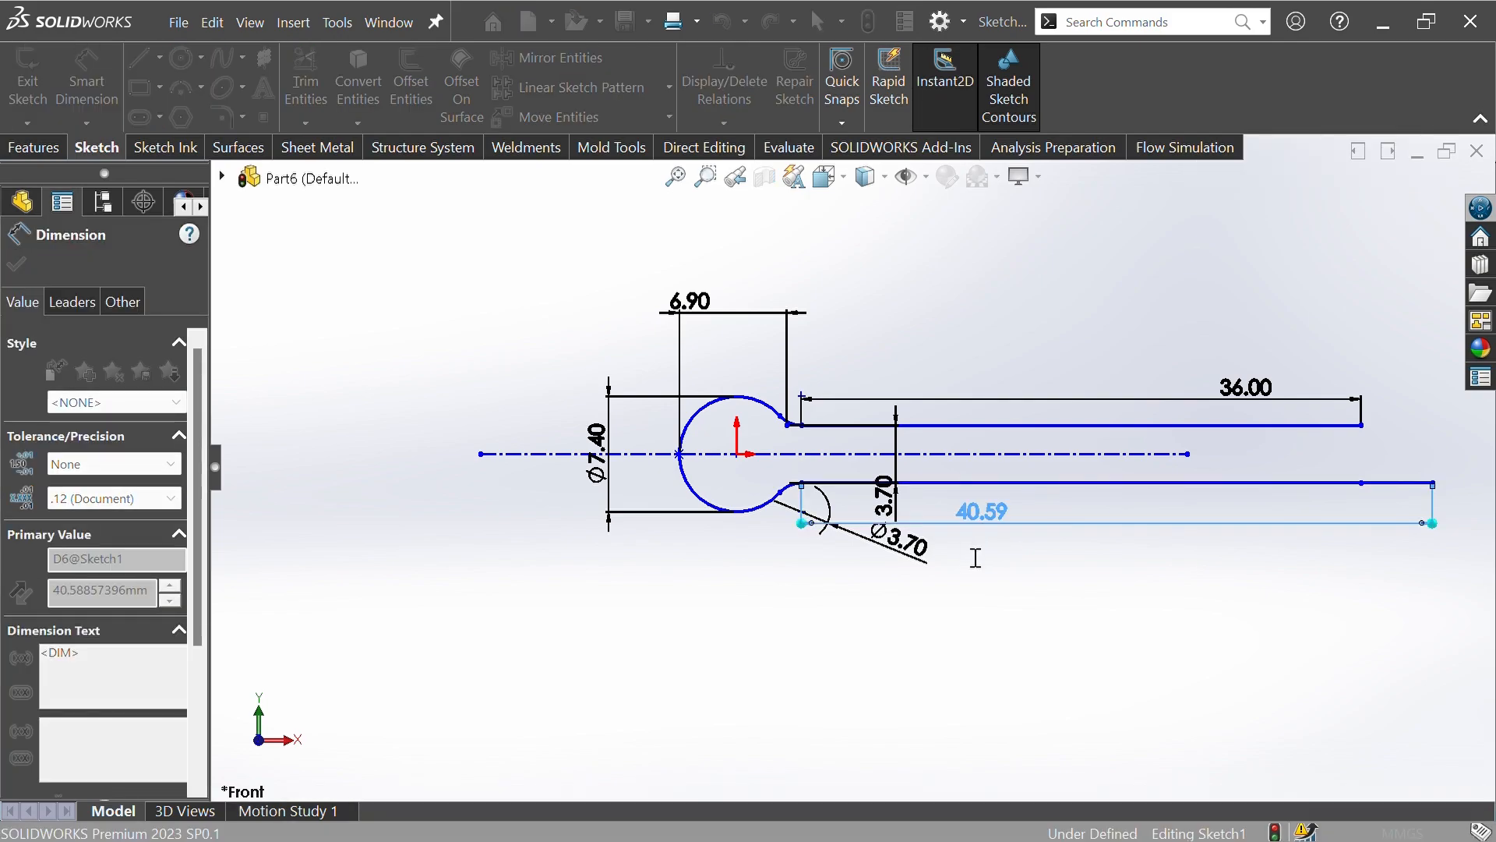
{"action": "type", "text": "40"}
{"action": "key", "text": "Return"}
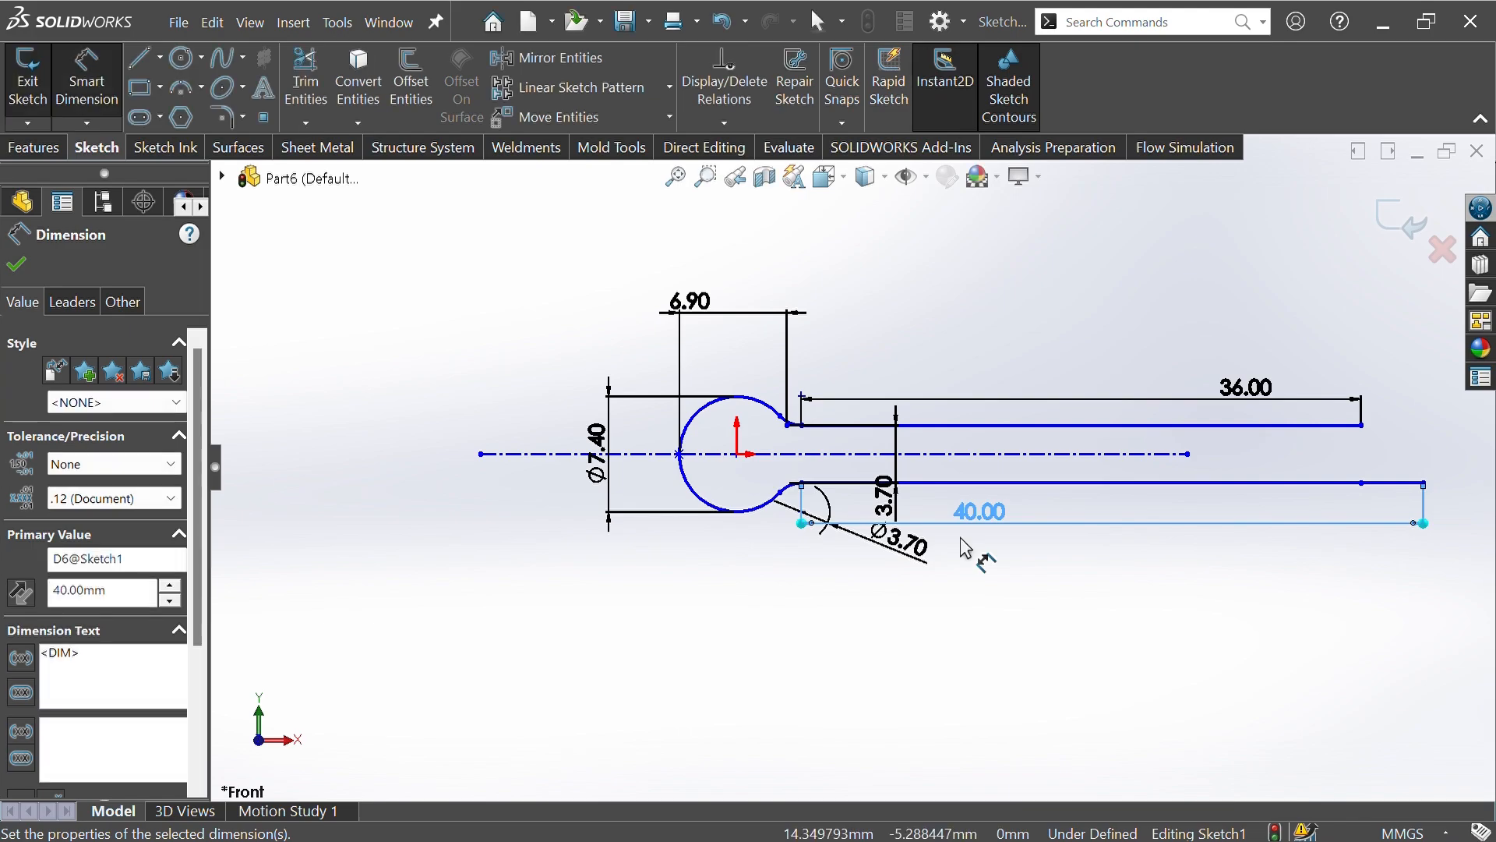
{"action": "left_click", "coordinate": [17, 265]}
{"action": "key", "text": "Escape"}
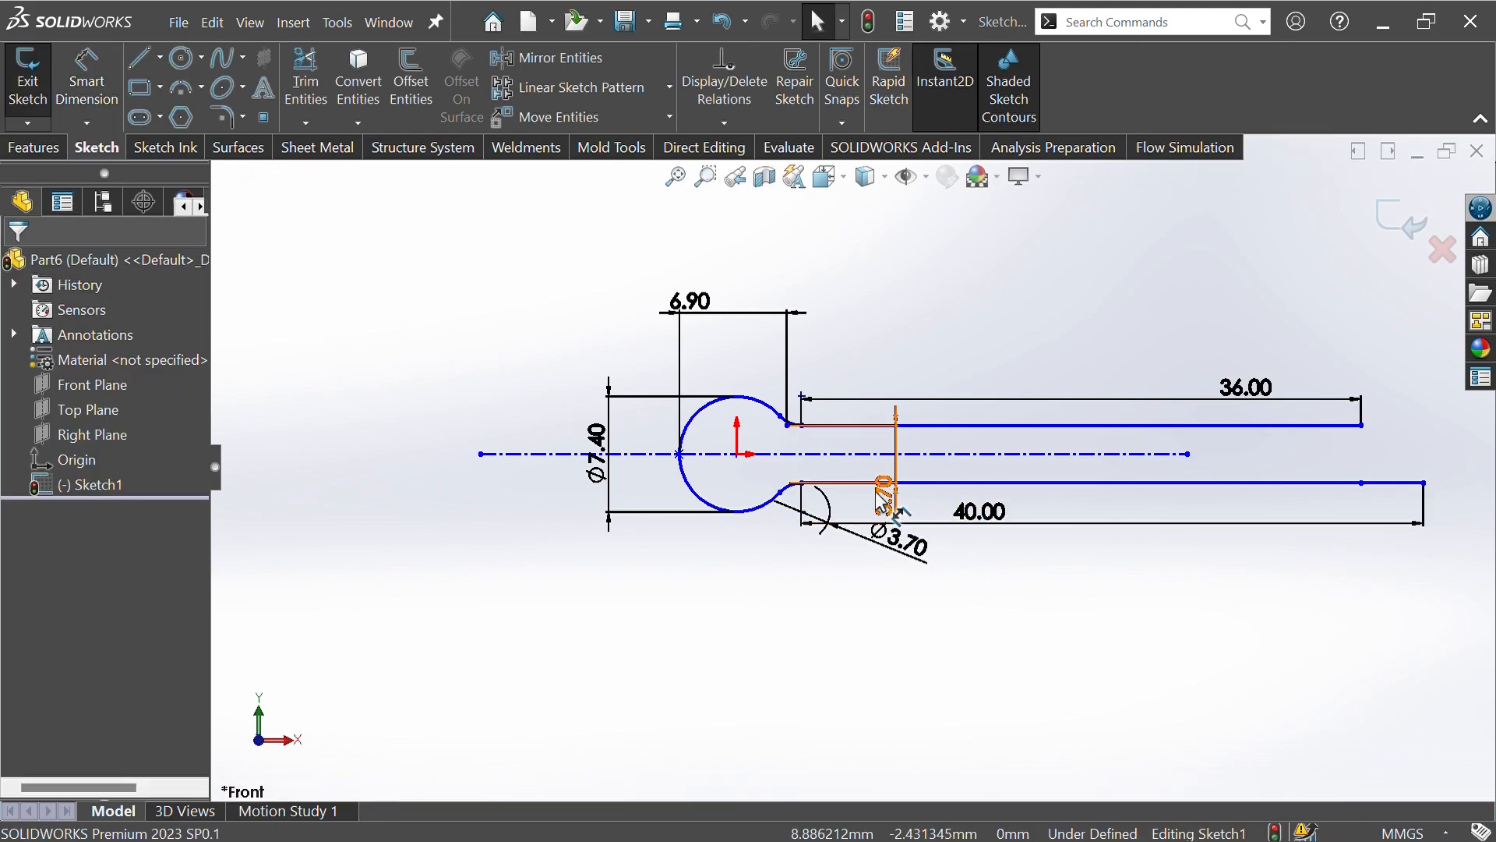
{"action": "left_click_drag", "start_coordinate": [889, 499], "coordinate": [1437, 378]}
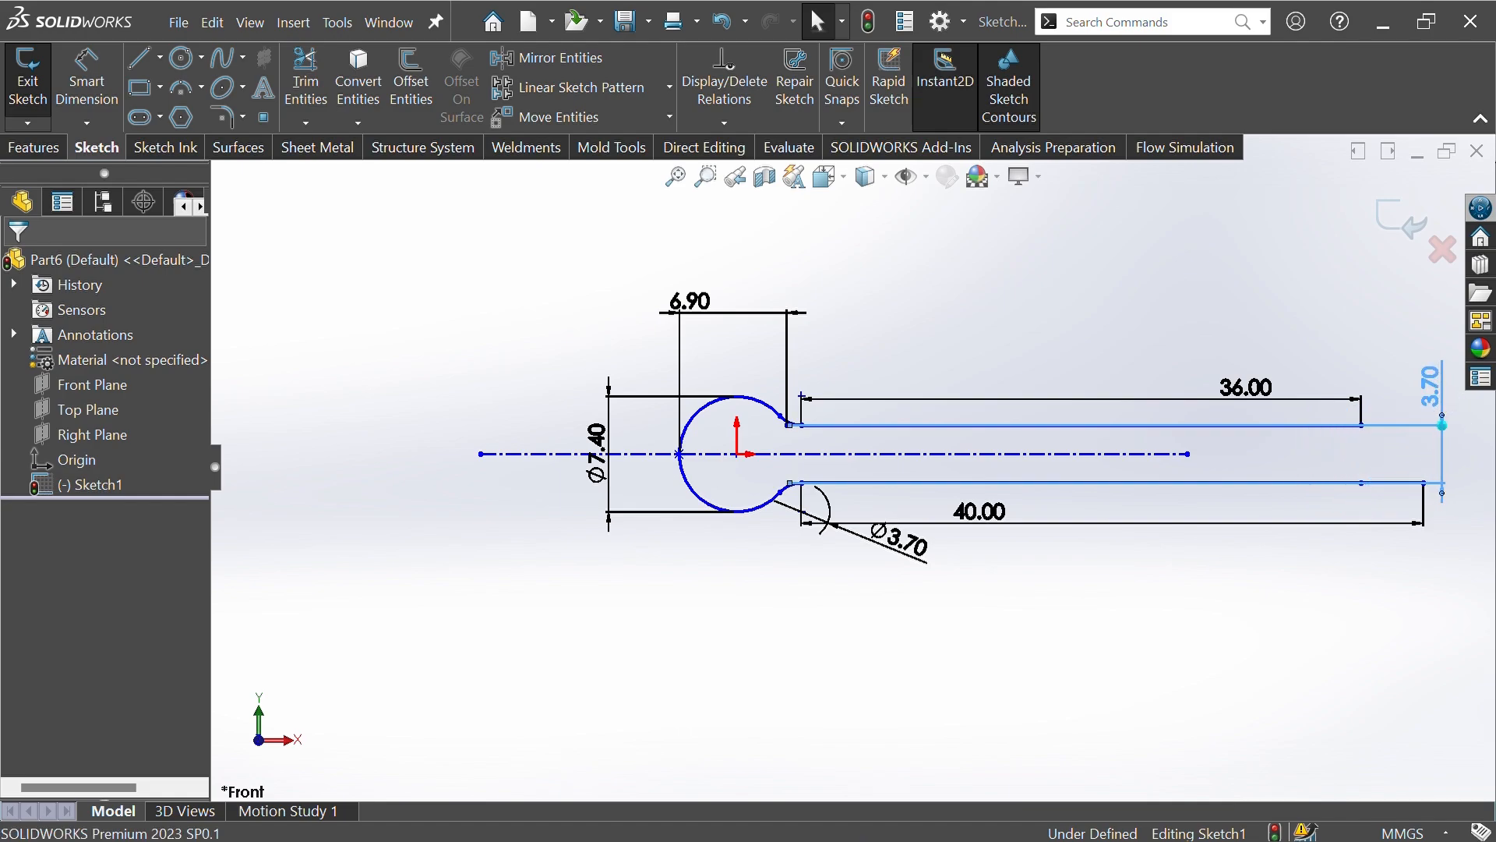
{"action": "left_click_drag", "start_coordinate": [980, 512], "coordinate": [992, 544]}
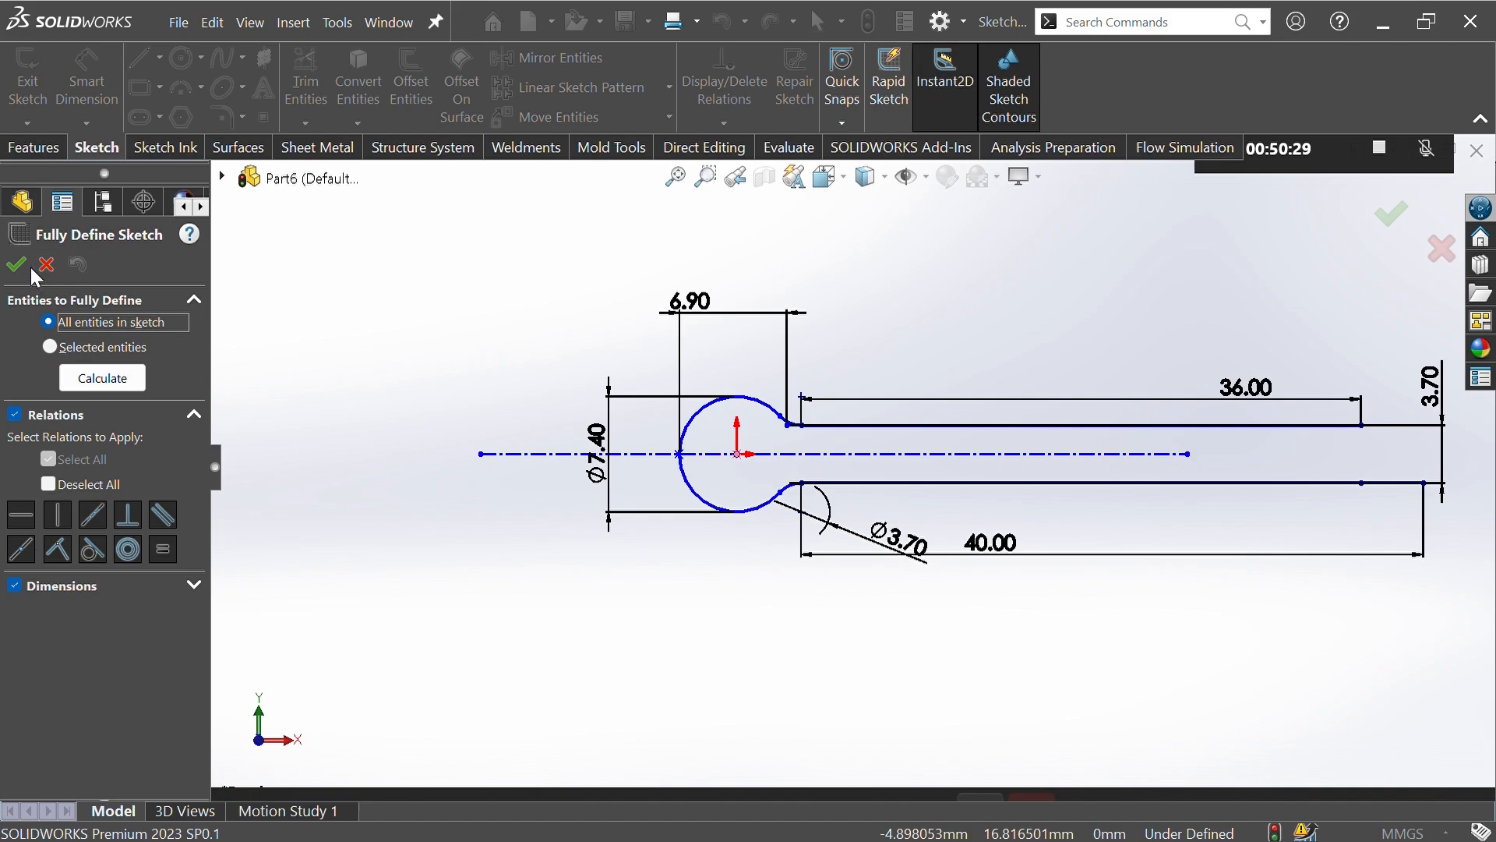
Fully define all entities in the profile sketch and exit the sketch.
{"action": "left_click", "coordinate": [17, 265]}
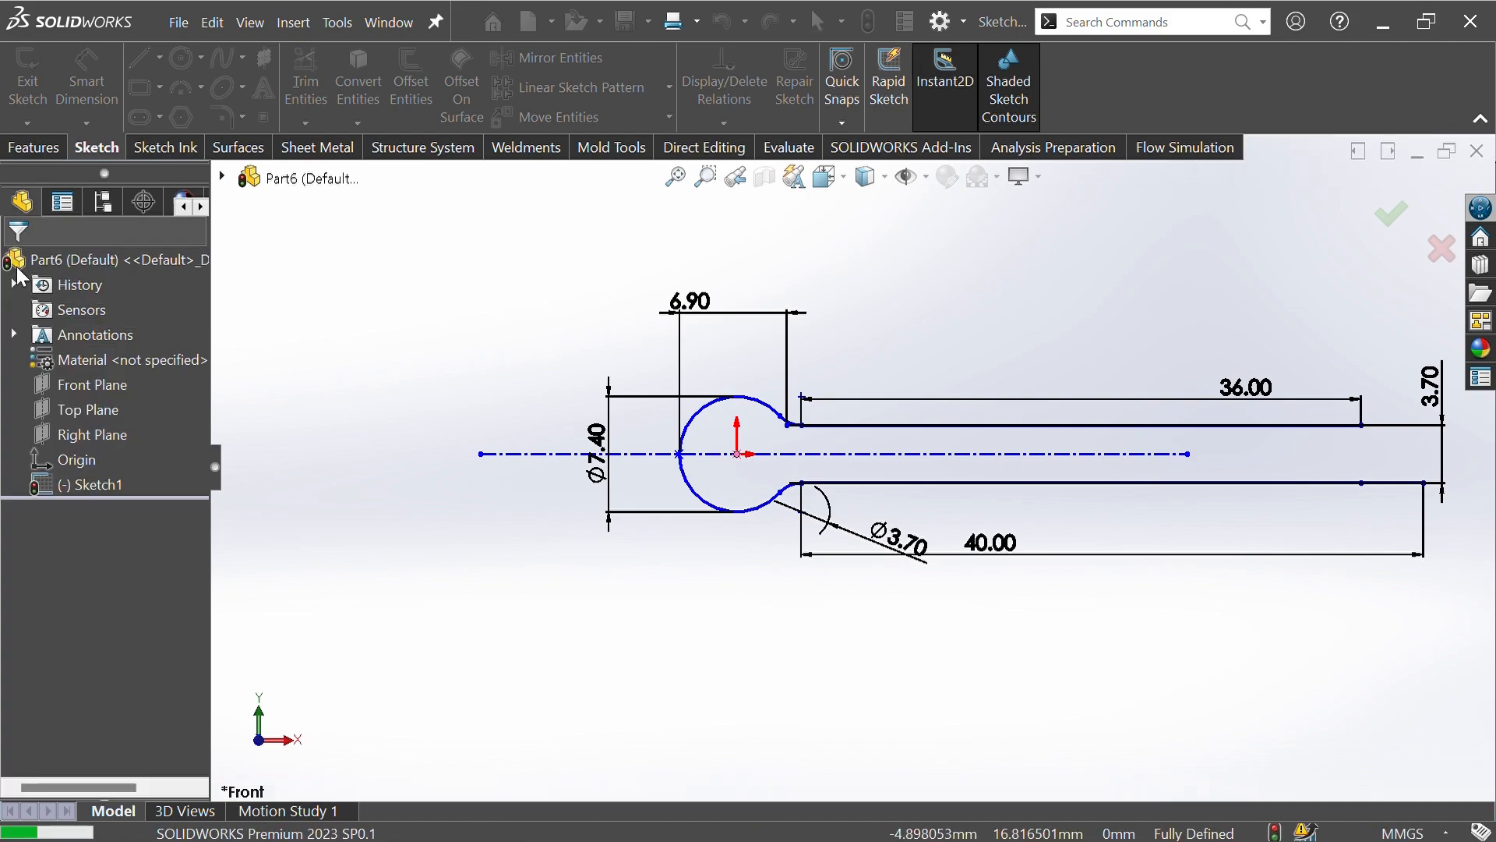
{"action": "scroll", "coordinate": [483, 339], "scroll_direction": "up", "scroll_amount": 1}
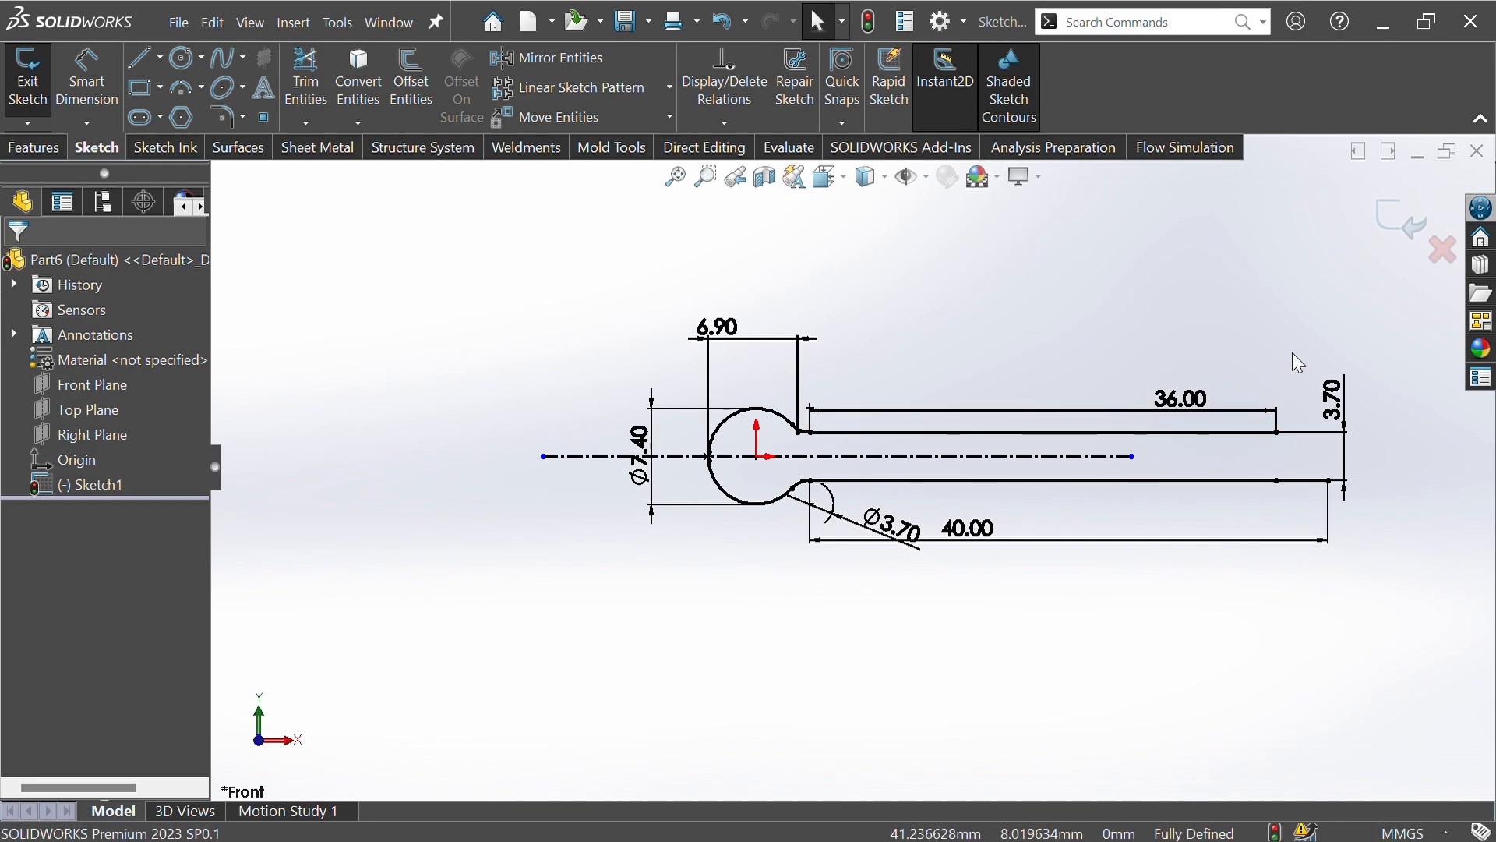
{"action": "left_click", "coordinate": [1403, 226]}
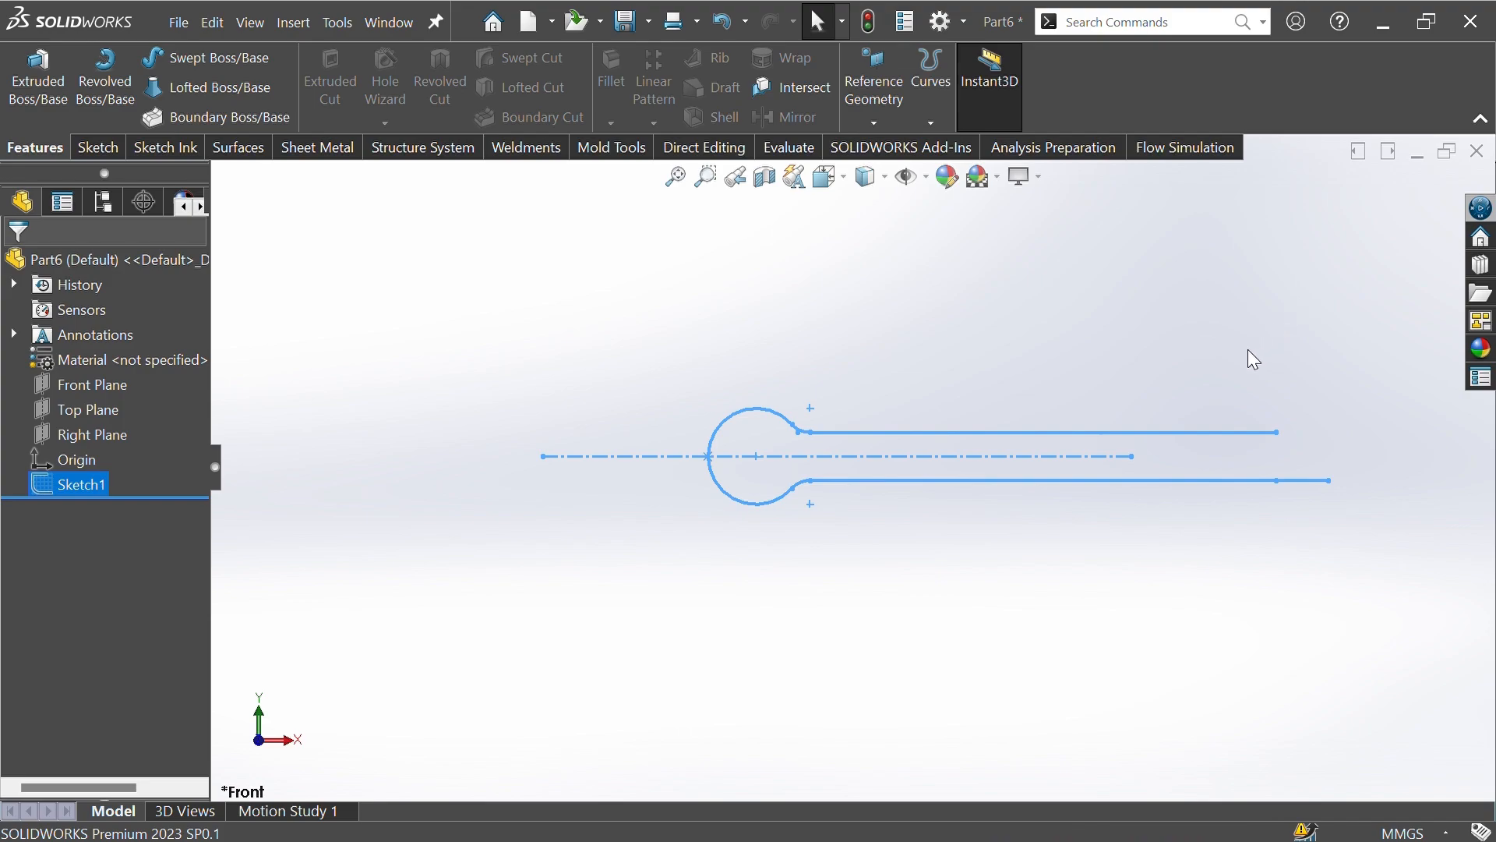
Create a reference plane parallel to the Right Plane through the far endpoint of the upper stem line.
{"action": "left_click", "coordinate": [103, 396]}
{"action": "left_click", "coordinate": [113, 432]}
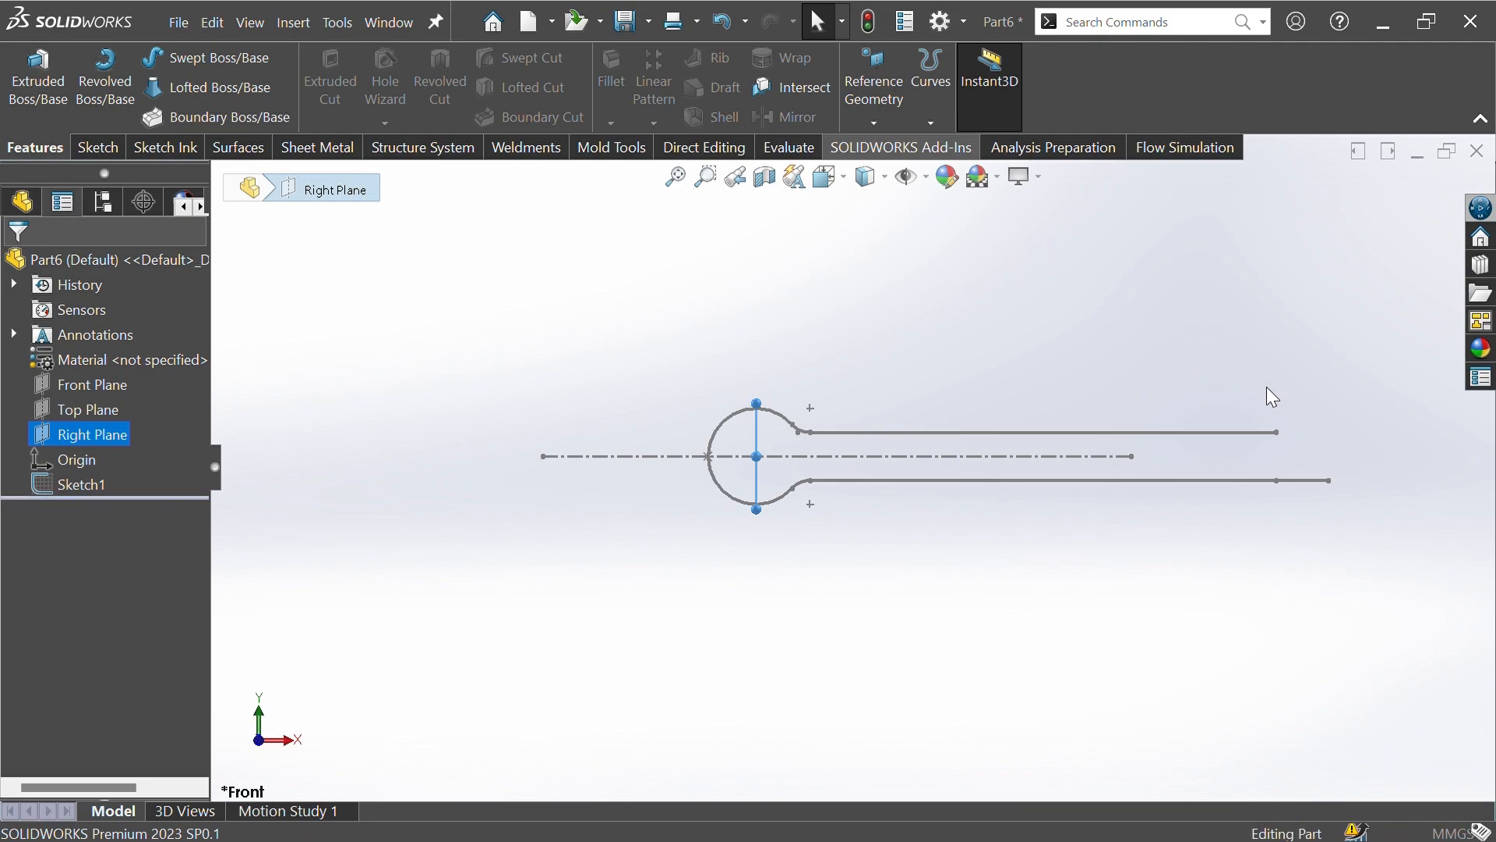
{"action": "left_click", "coordinate": [1278, 434]}
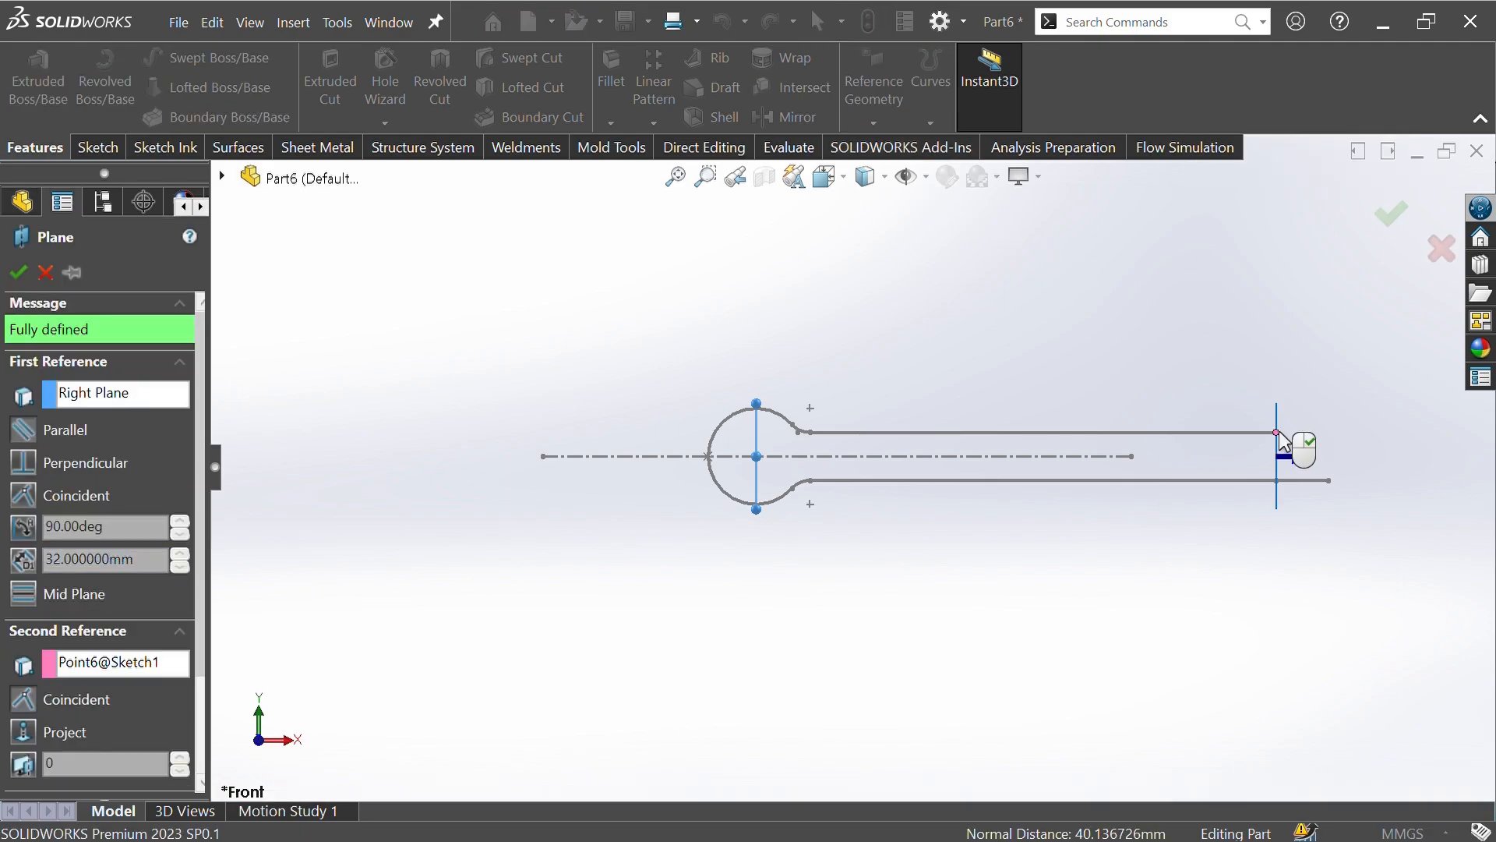
{"action": "left_click", "coordinate": [17, 272]}
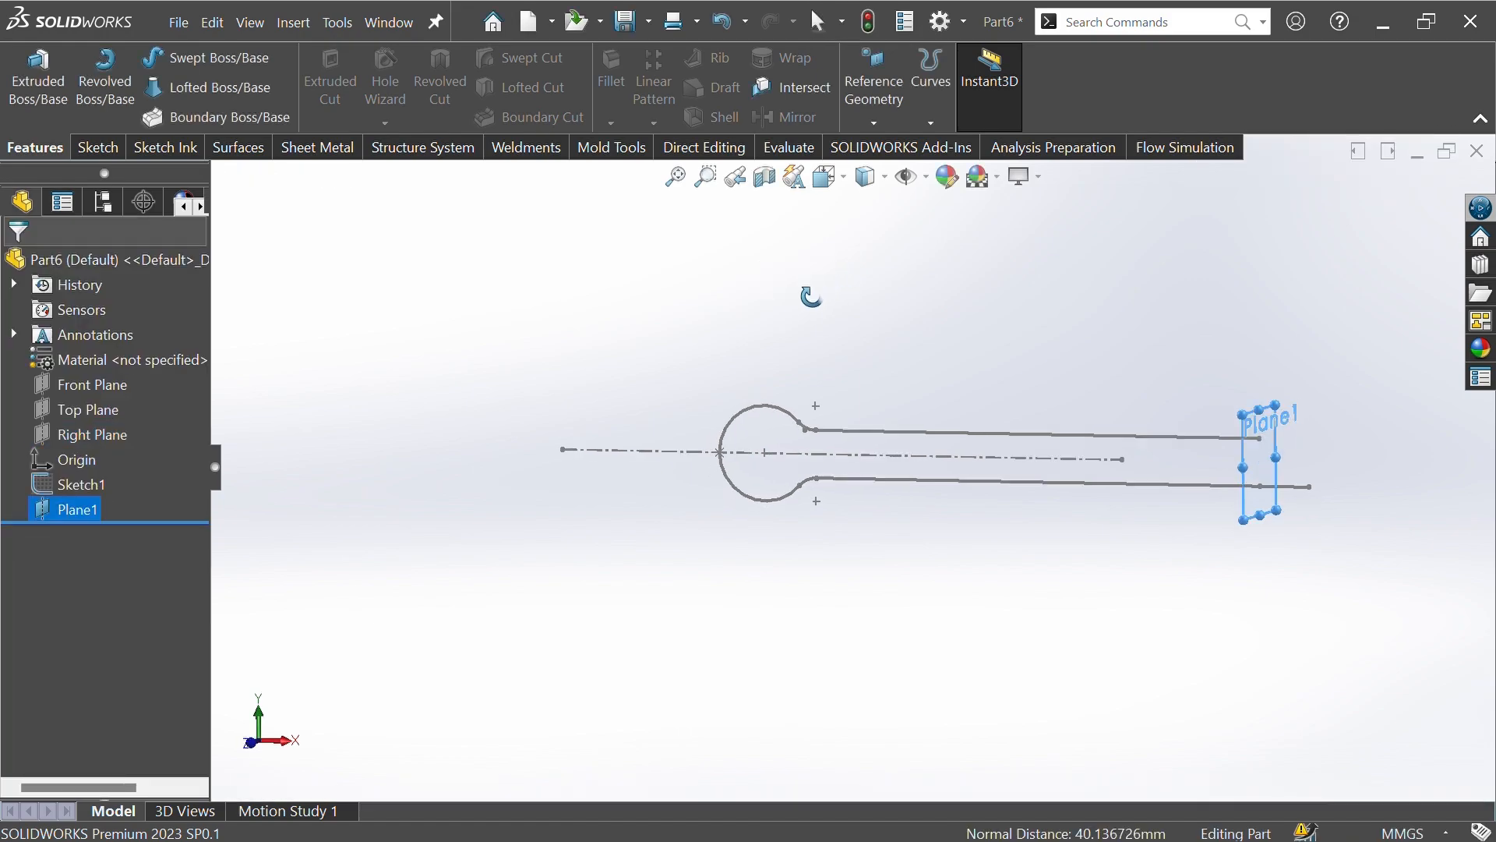
Start a sketch on the new reference plane and draw a circle about 1.6 mm in diameter beside the profile's upper part.
{"action": "middle_click_drag", "start_coordinate": [811, 297], "coordinate": [733, 311]}
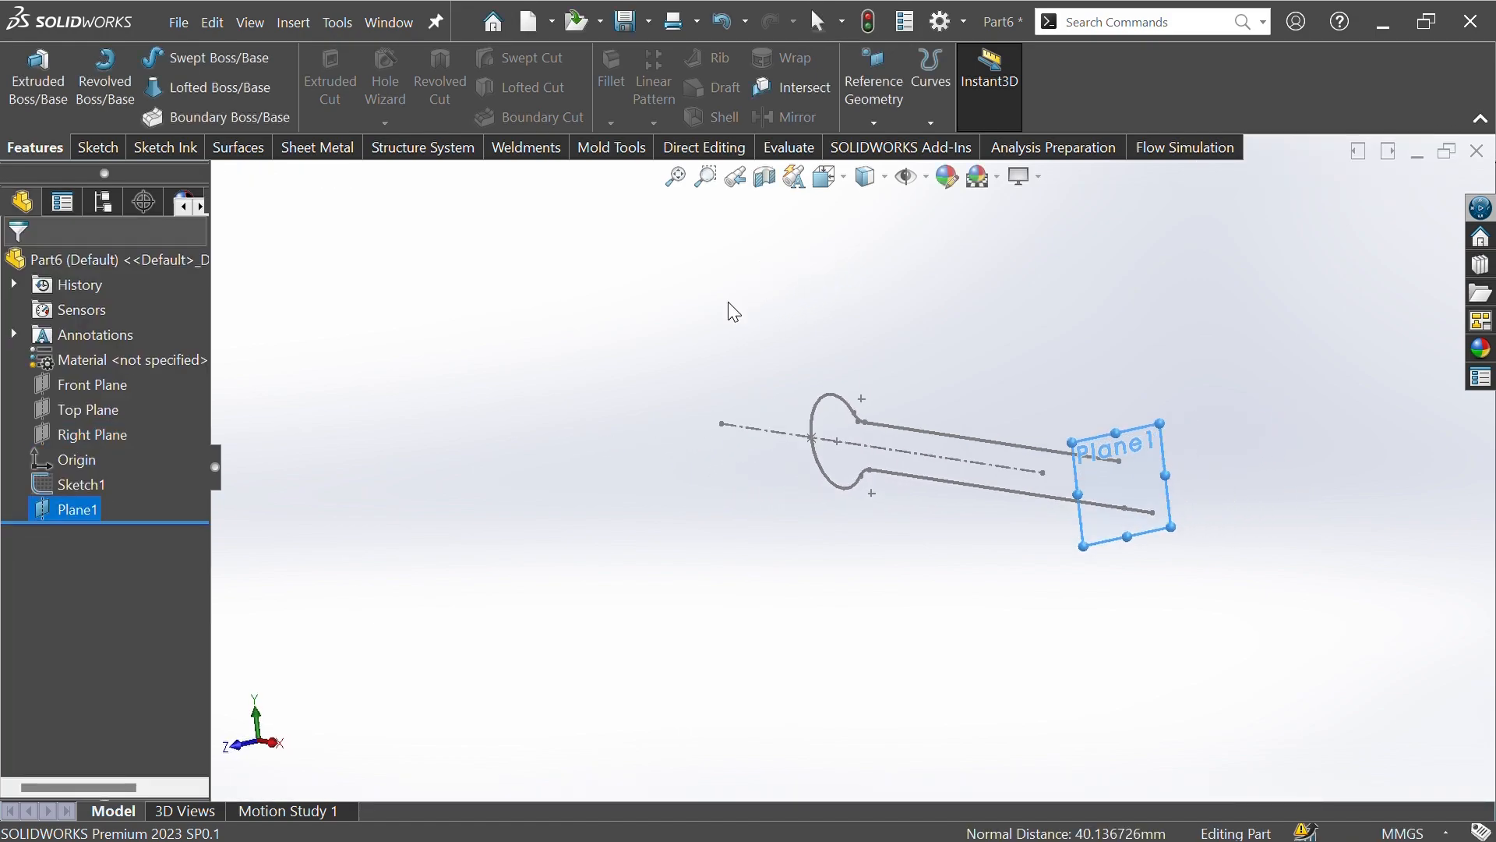
{"action": "left_click", "coordinate": [1146, 490]}
{"action": "left_click", "coordinate": [1241, 458]}
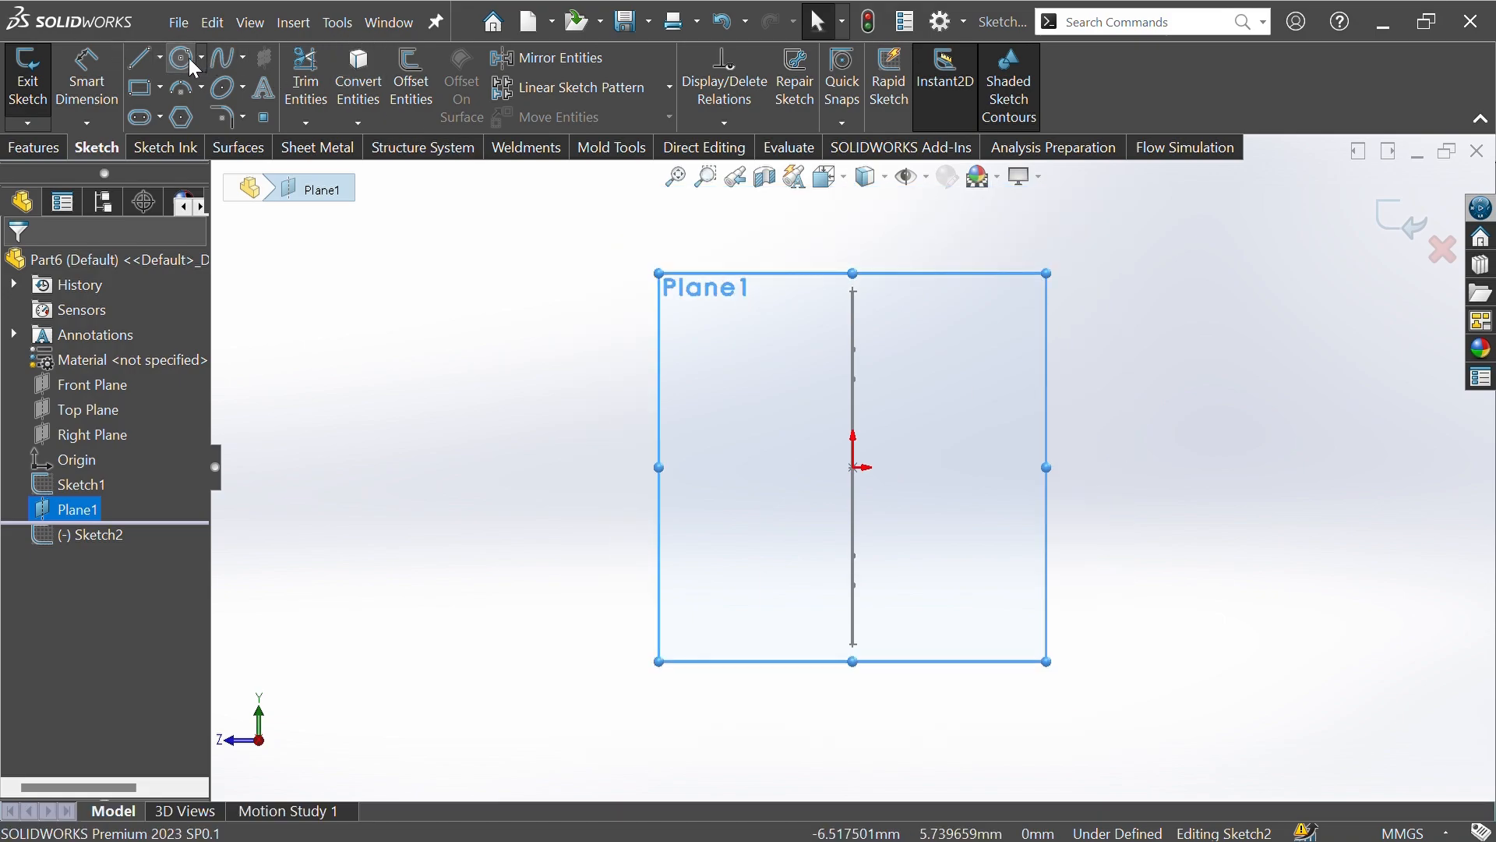
{"action": "left_click", "coordinate": [187, 58]}
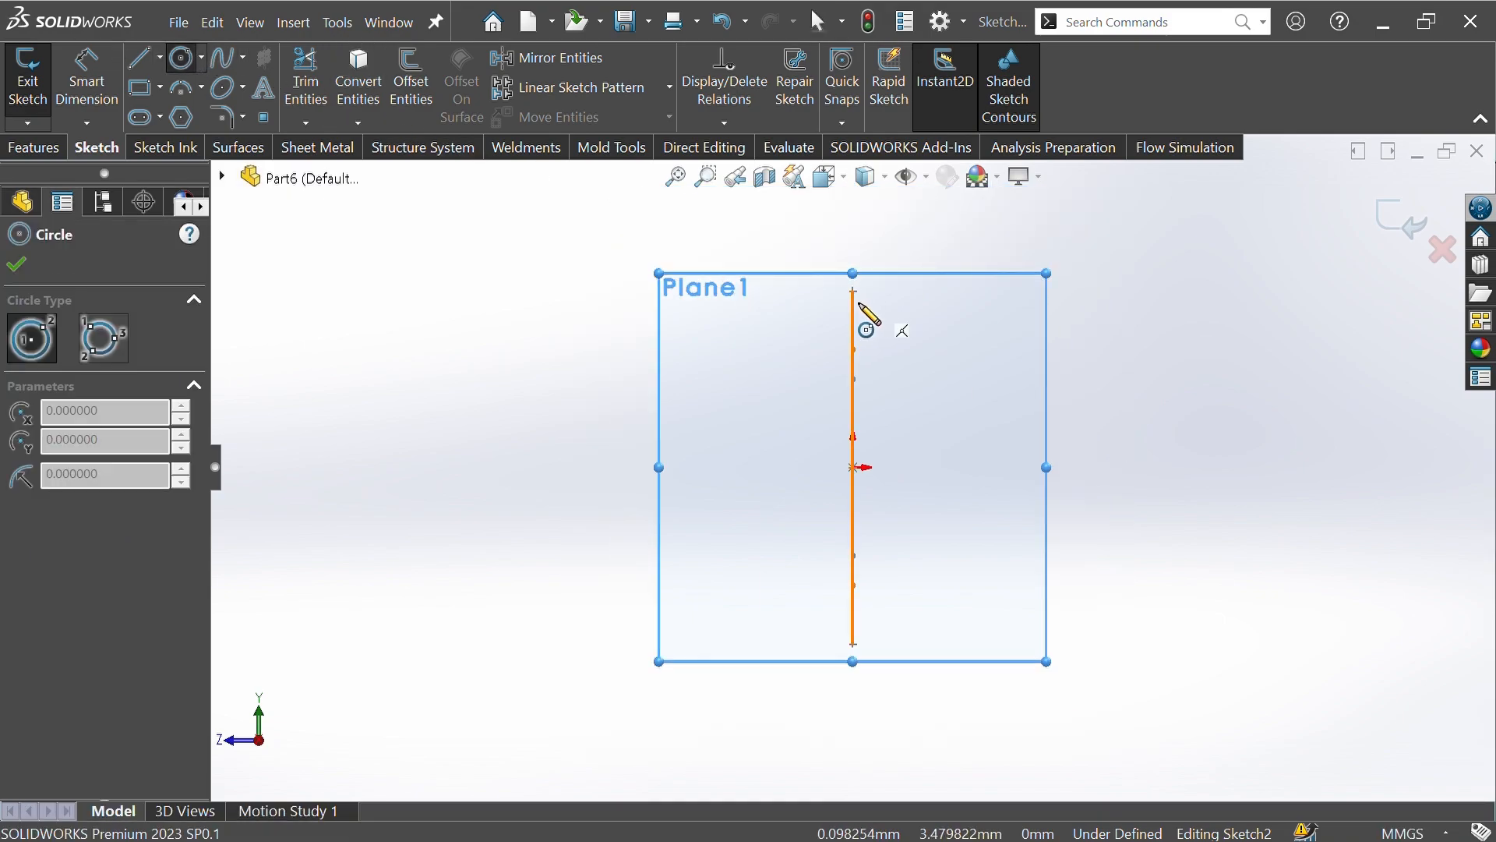
{"action": "left_click", "coordinate": [797, 326]}
{"action": "left_click", "coordinate": [824, 299]}
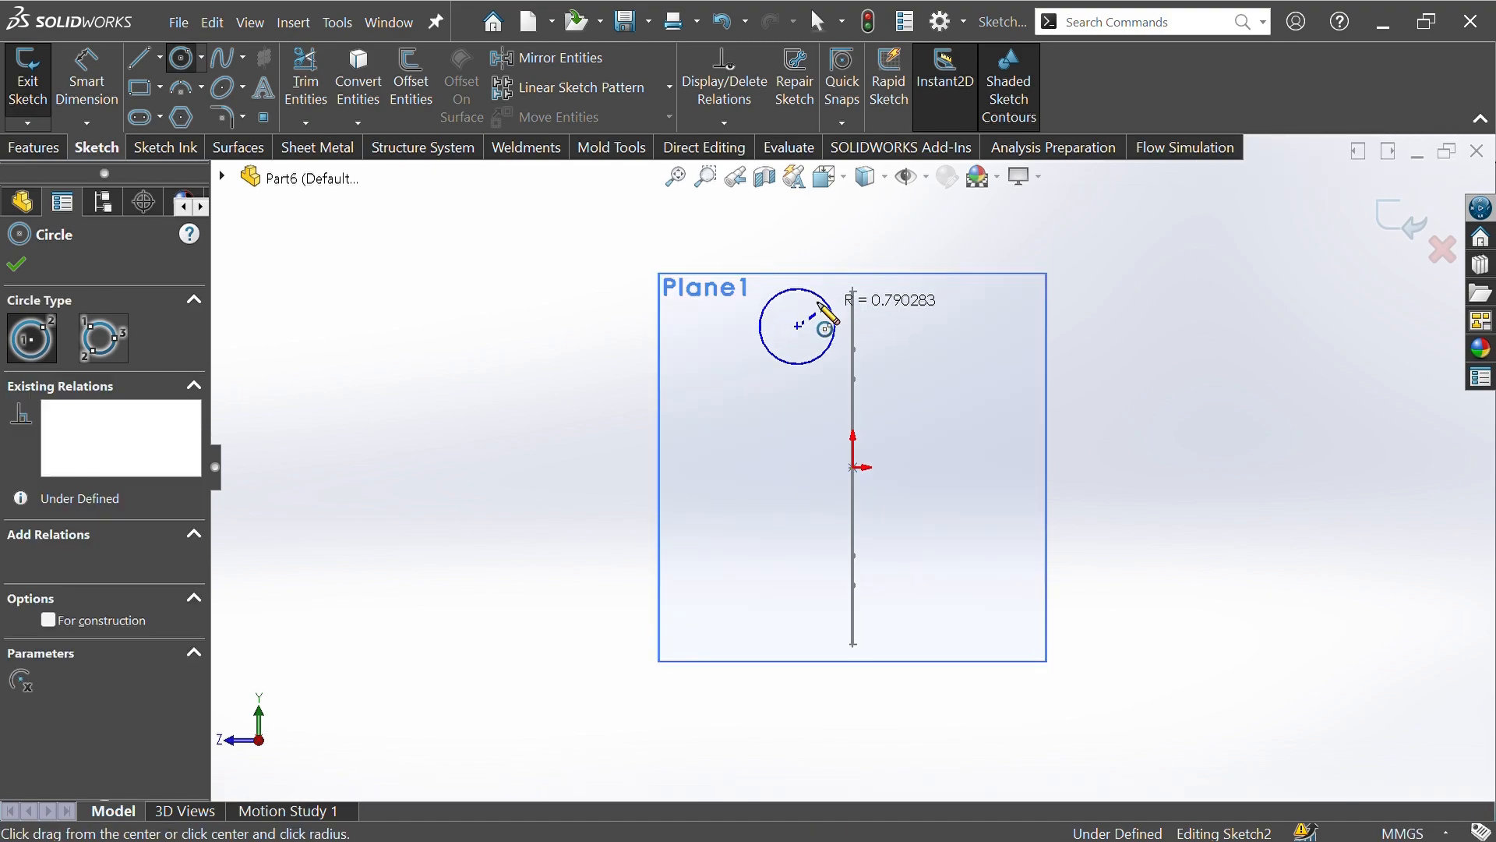
Dimension the circle's diameter and set it to 3.7 mm.
{"action": "left_click", "coordinate": [89, 80]}
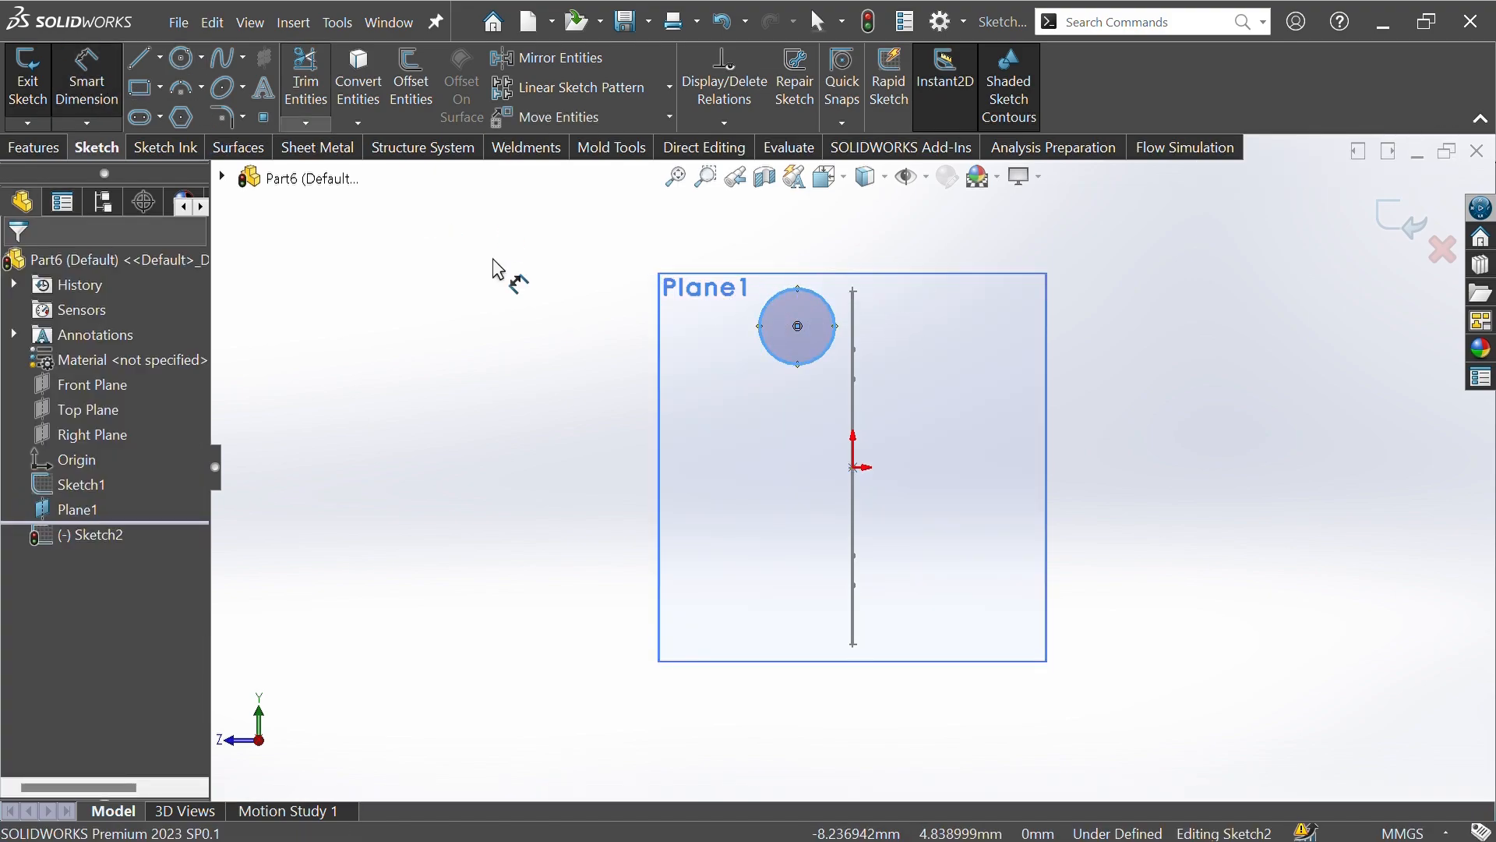
{"action": "left_click", "coordinate": [778, 357]}
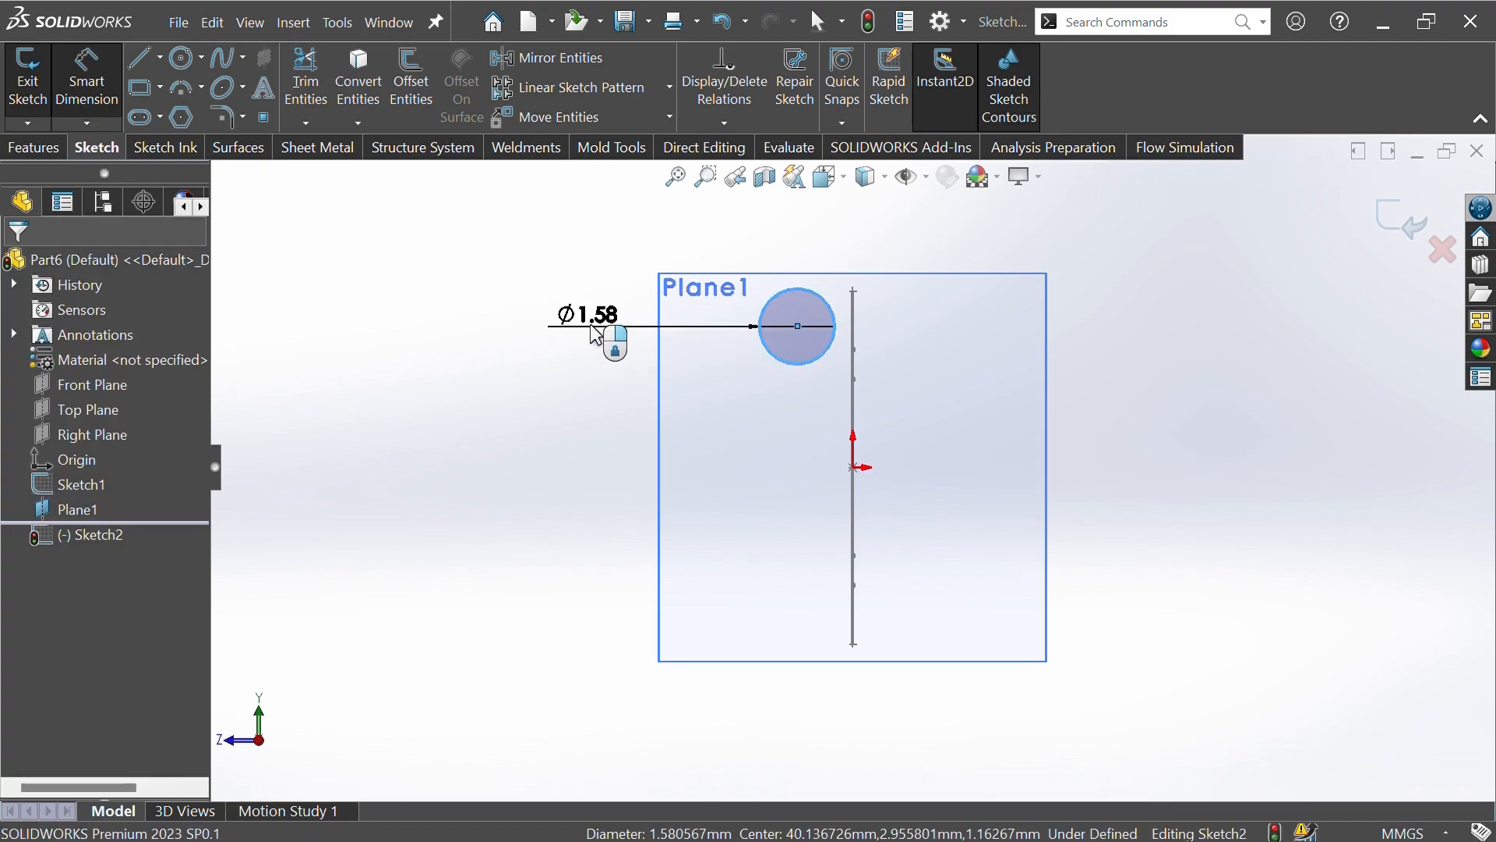
{"action": "left_click", "coordinate": [595, 334]}
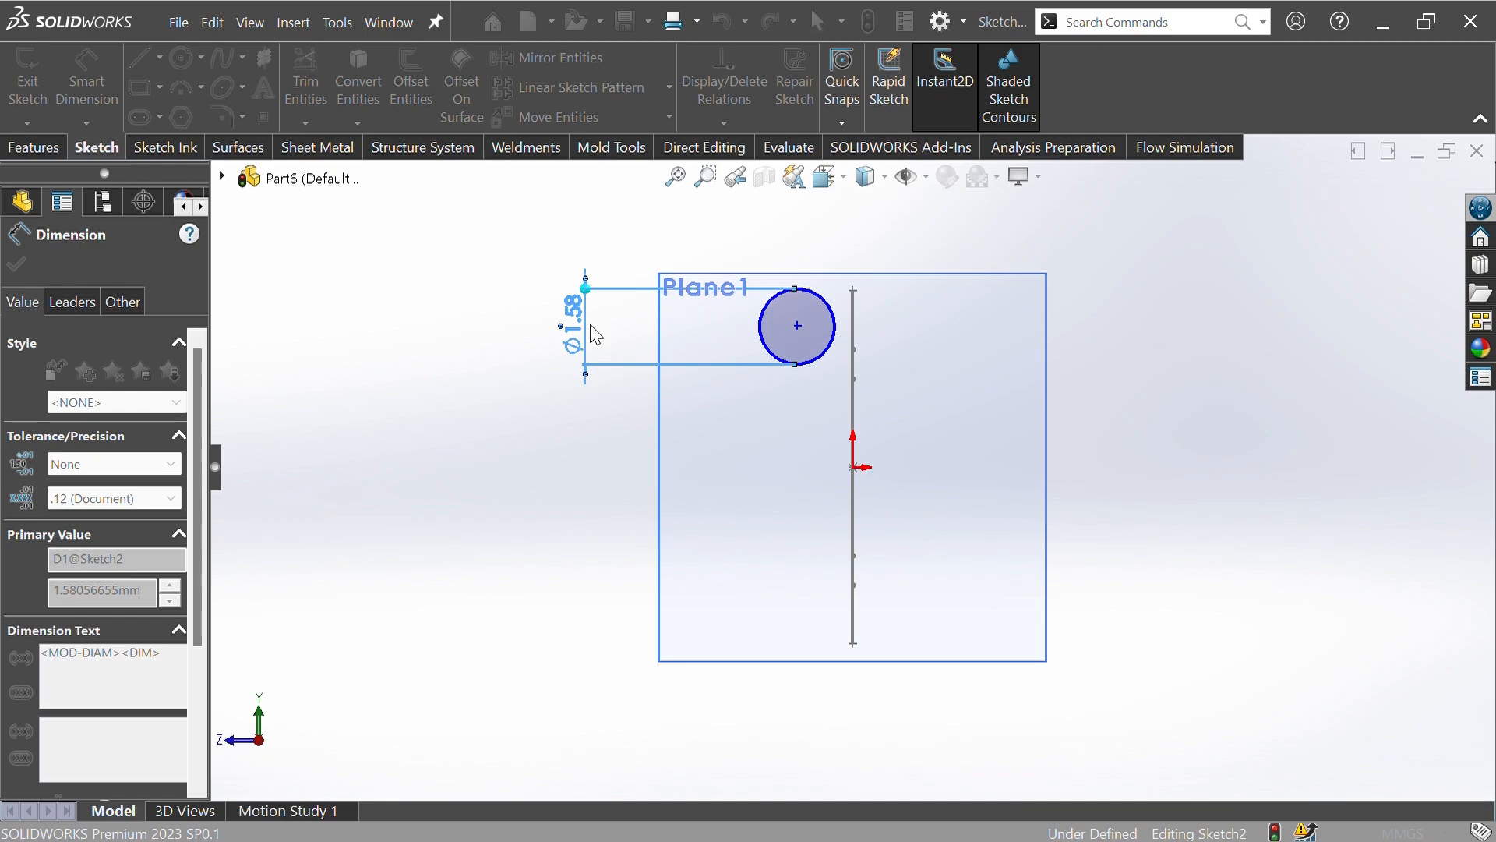
{"action": "type", "text": "3.7"}
{"action": "key", "text": "Return"}
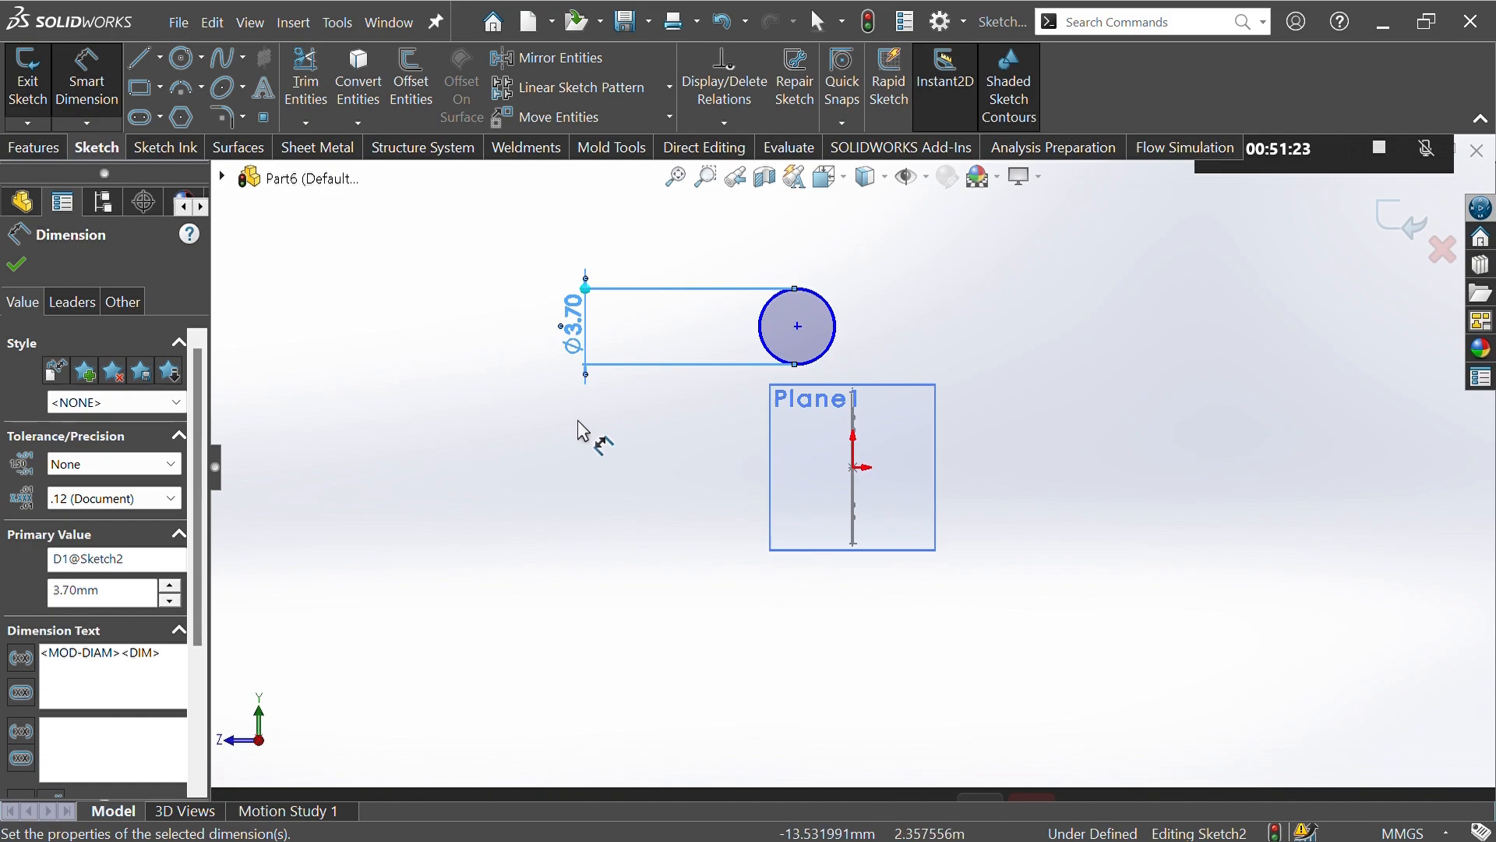
{"action": "key", "text": "Escape"}
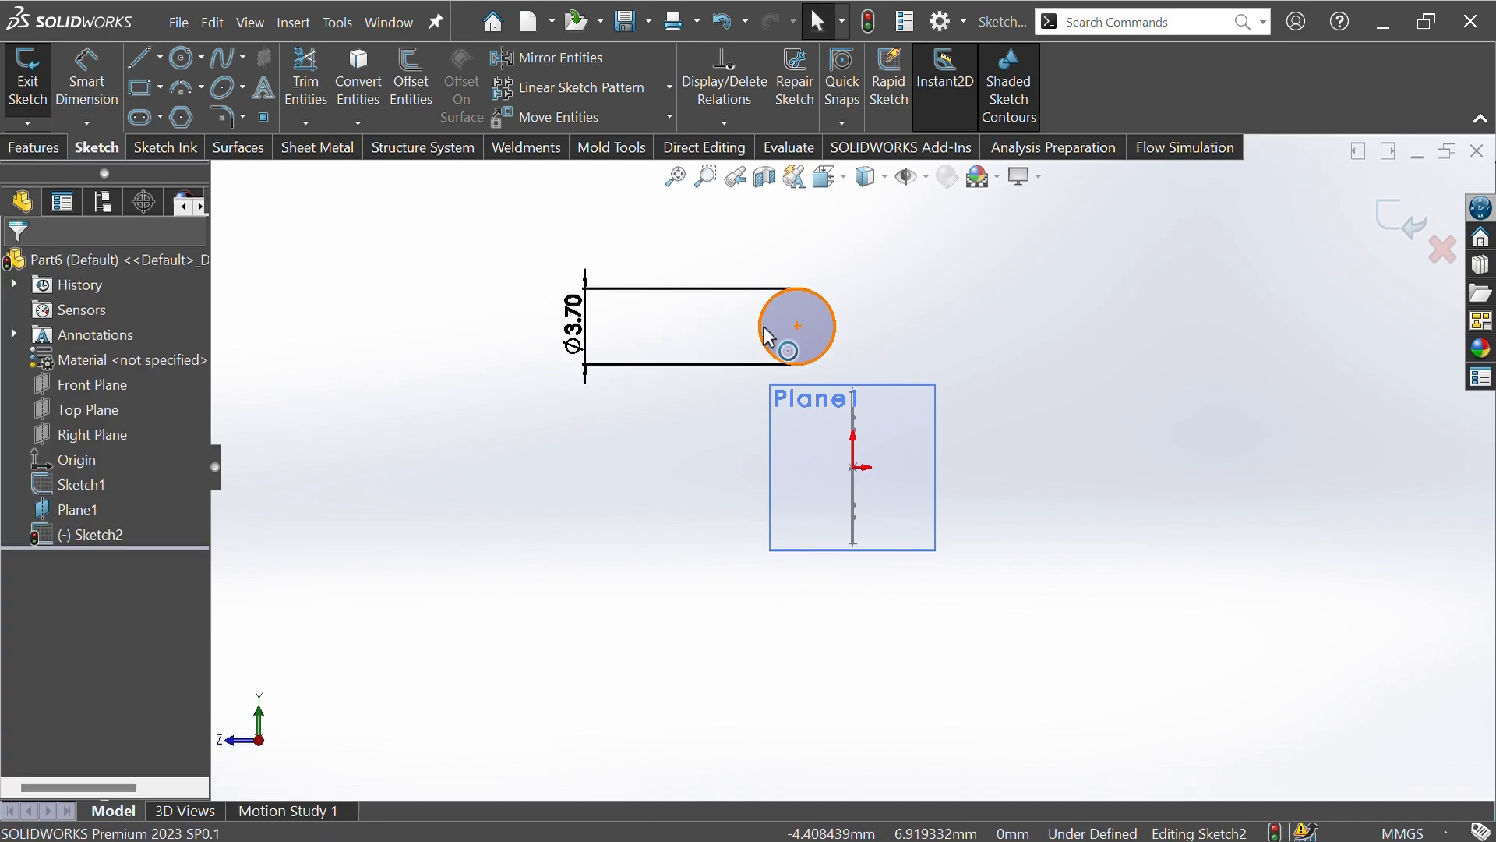
Sketch a horizontal line across the circle's full diameter through its center.
{"action": "left_click", "coordinate": [147, 58]}
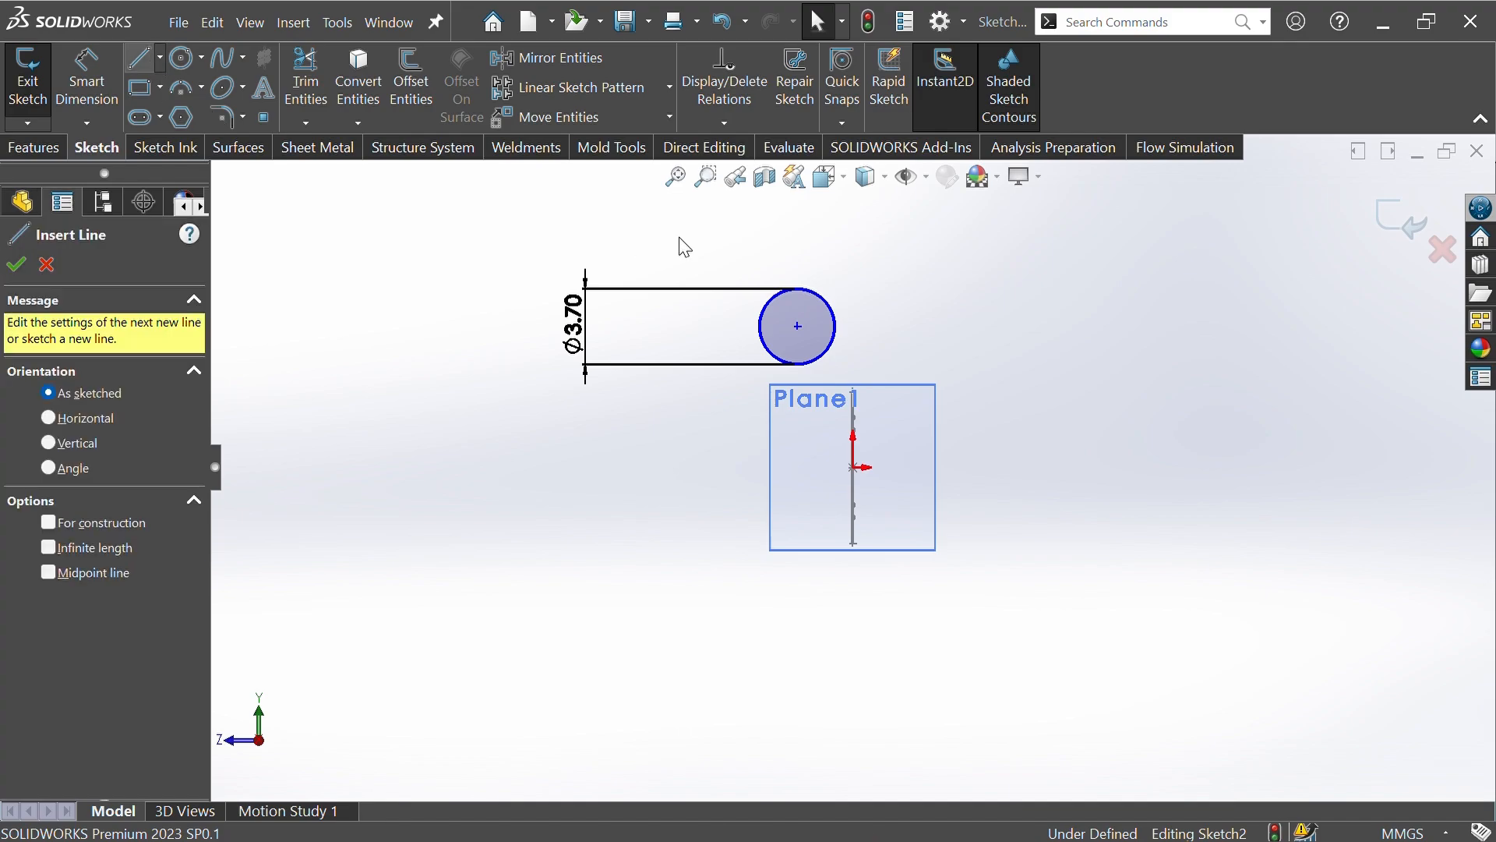
{"action": "left_click", "coordinate": [759, 327]}
{"action": "left_click", "coordinate": [835, 327]}
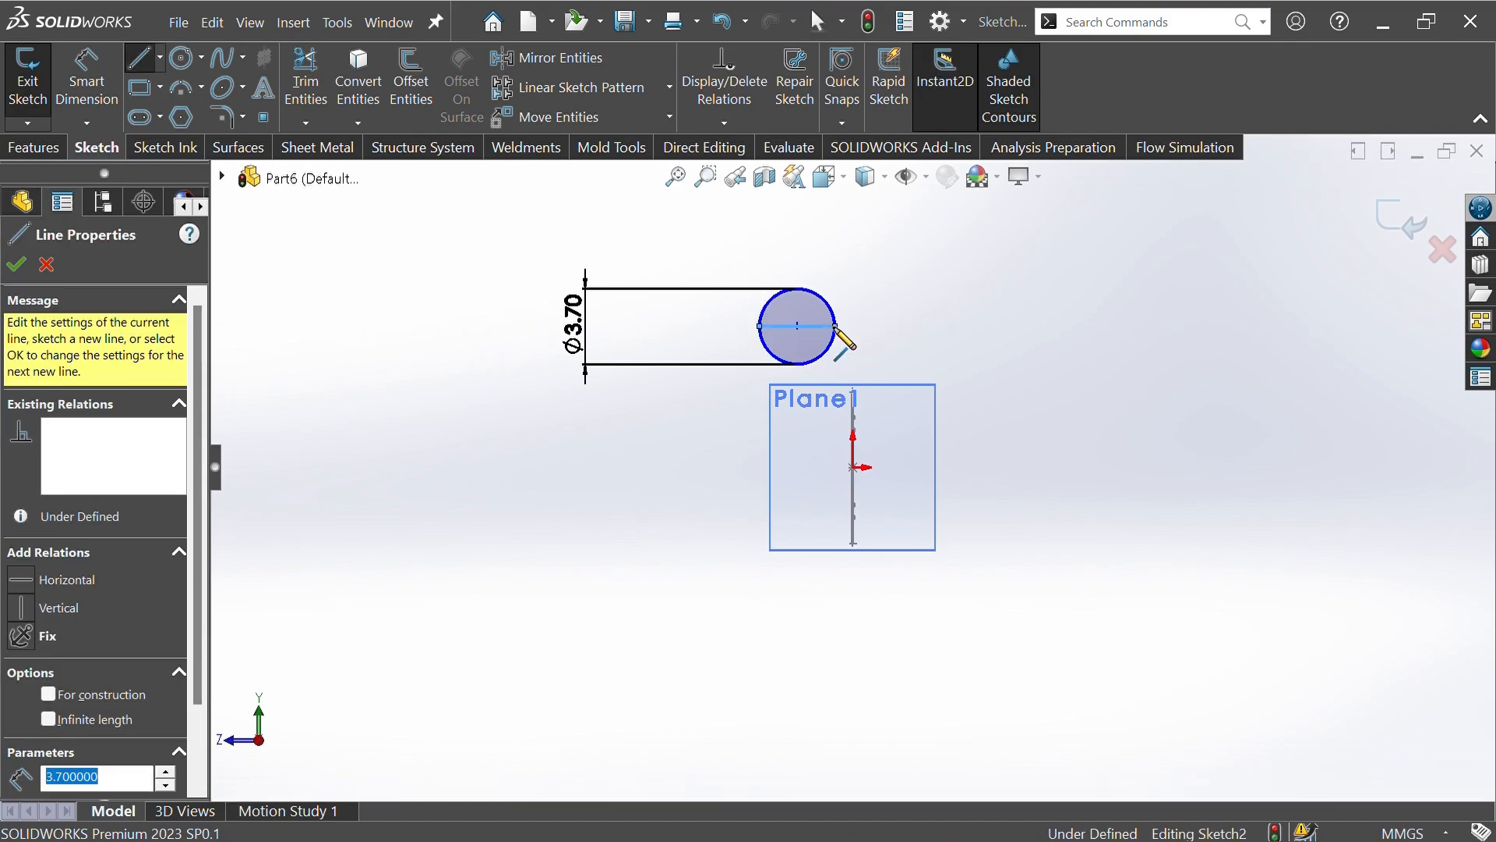
{"action": "key", "text": "Escape"}
{"action": "key", "text": "Escape"}
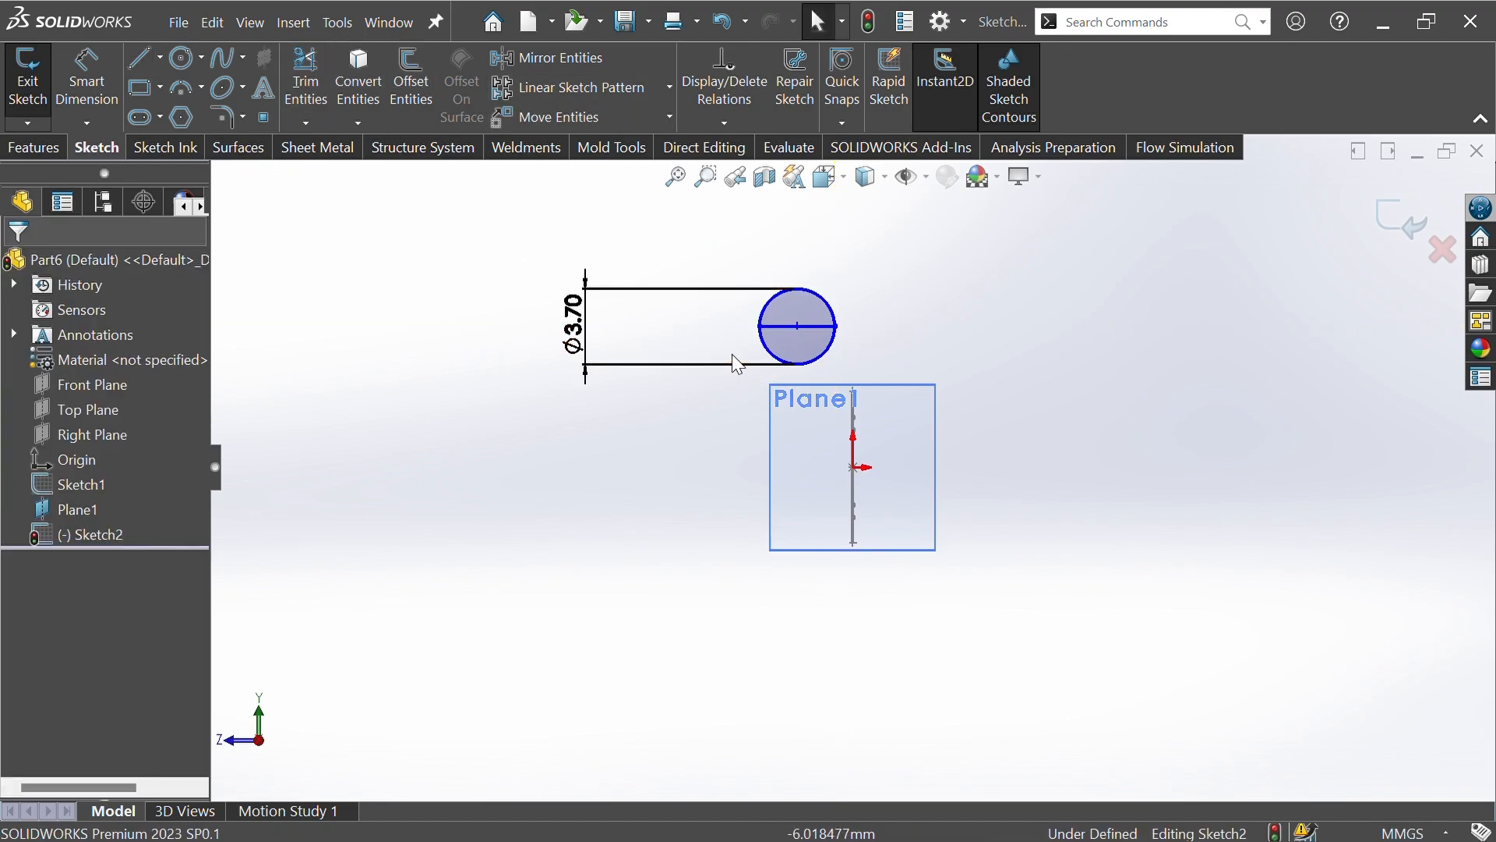
Trim away the lower half of the circle to leave a closed semicircle.
{"action": "left_click", "coordinate": [306, 78]}
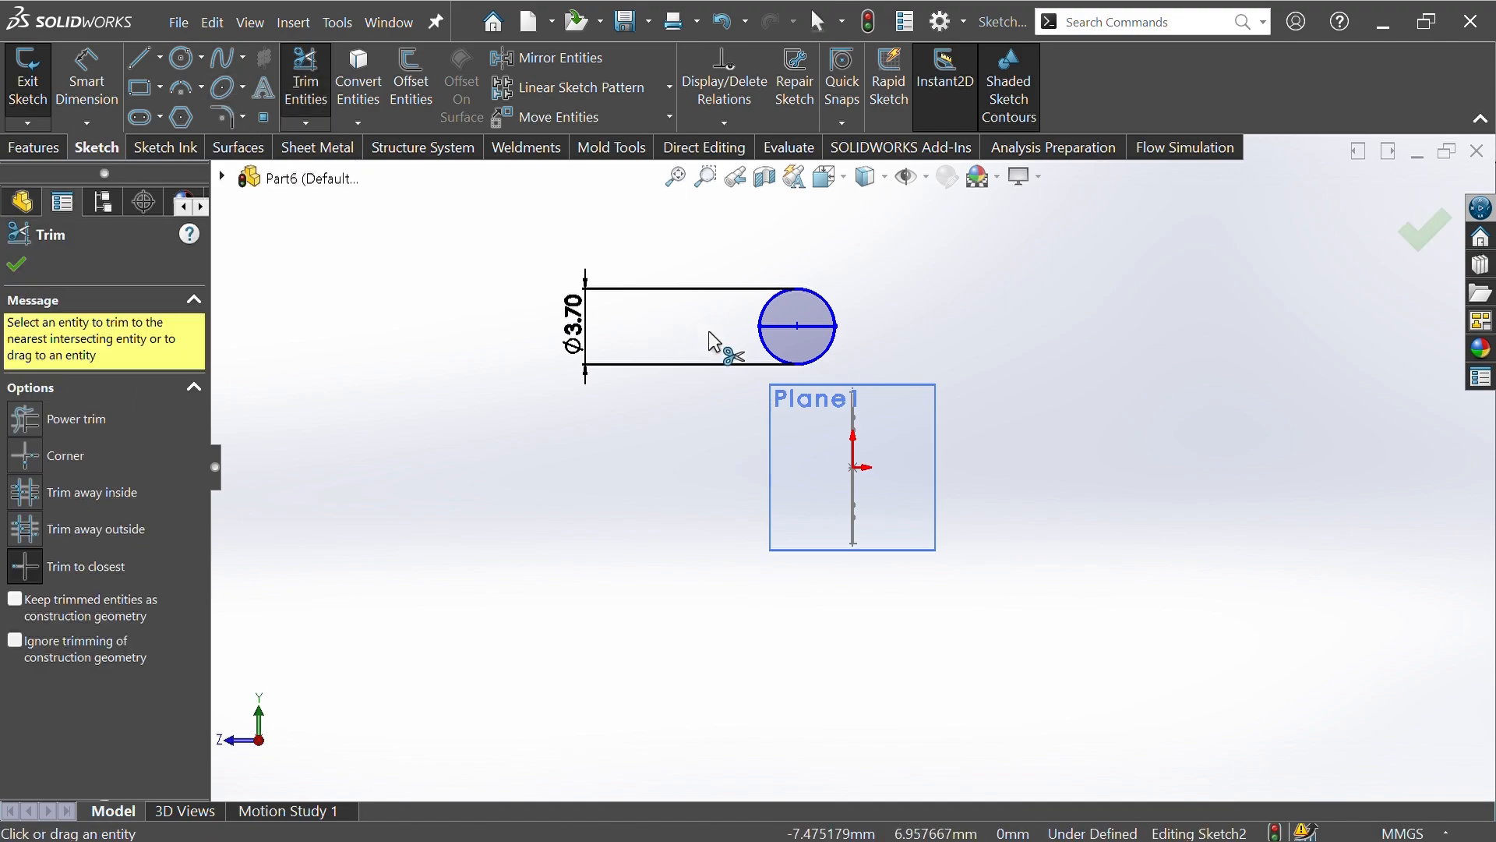
{"action": "left_click", "coordinate": [765, 356]}
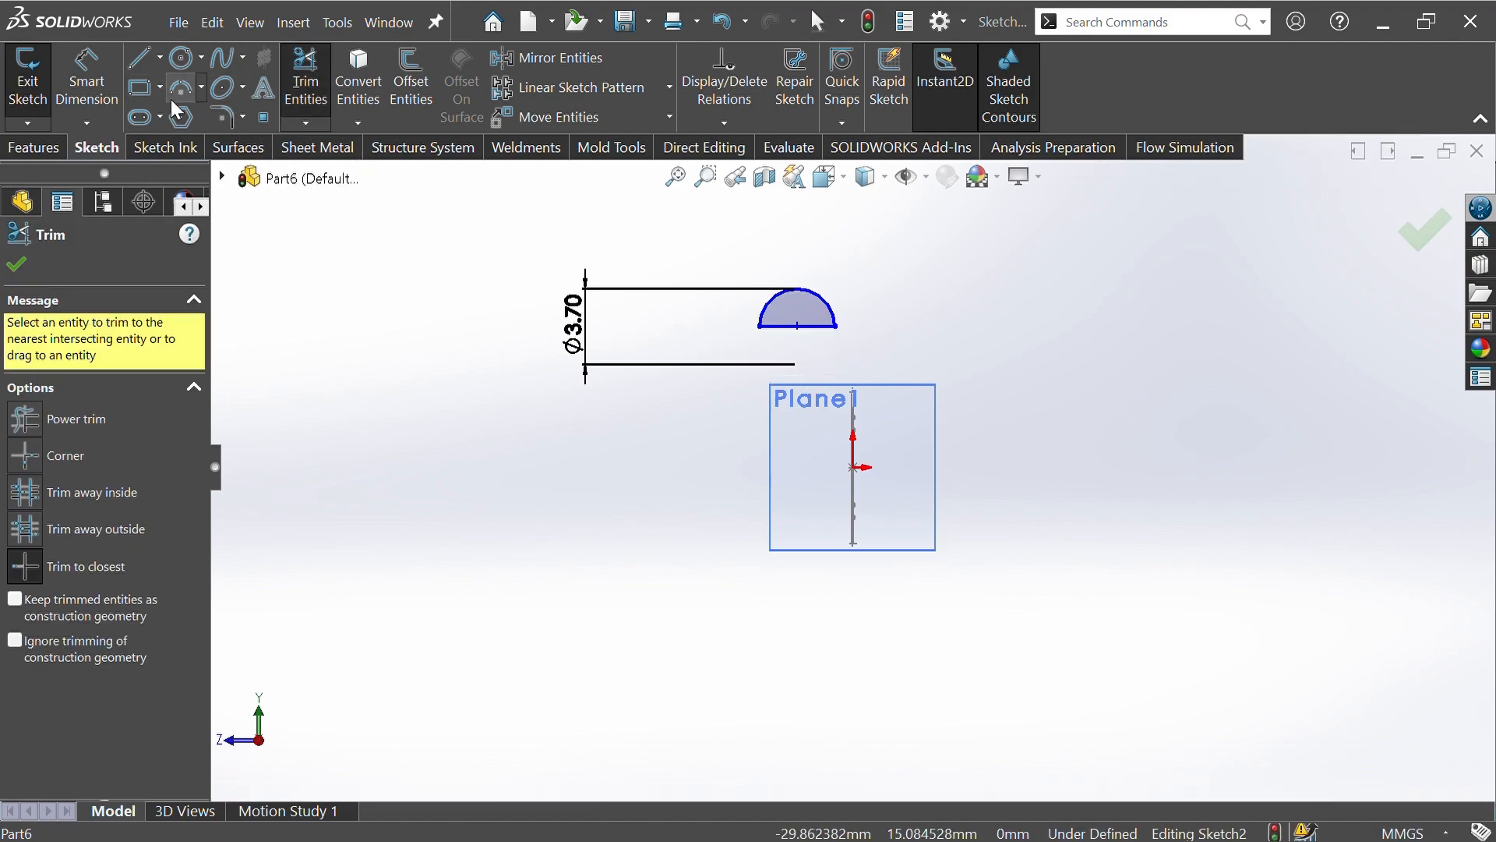
{"action": "left_click", "coordinate": [17, 267]}
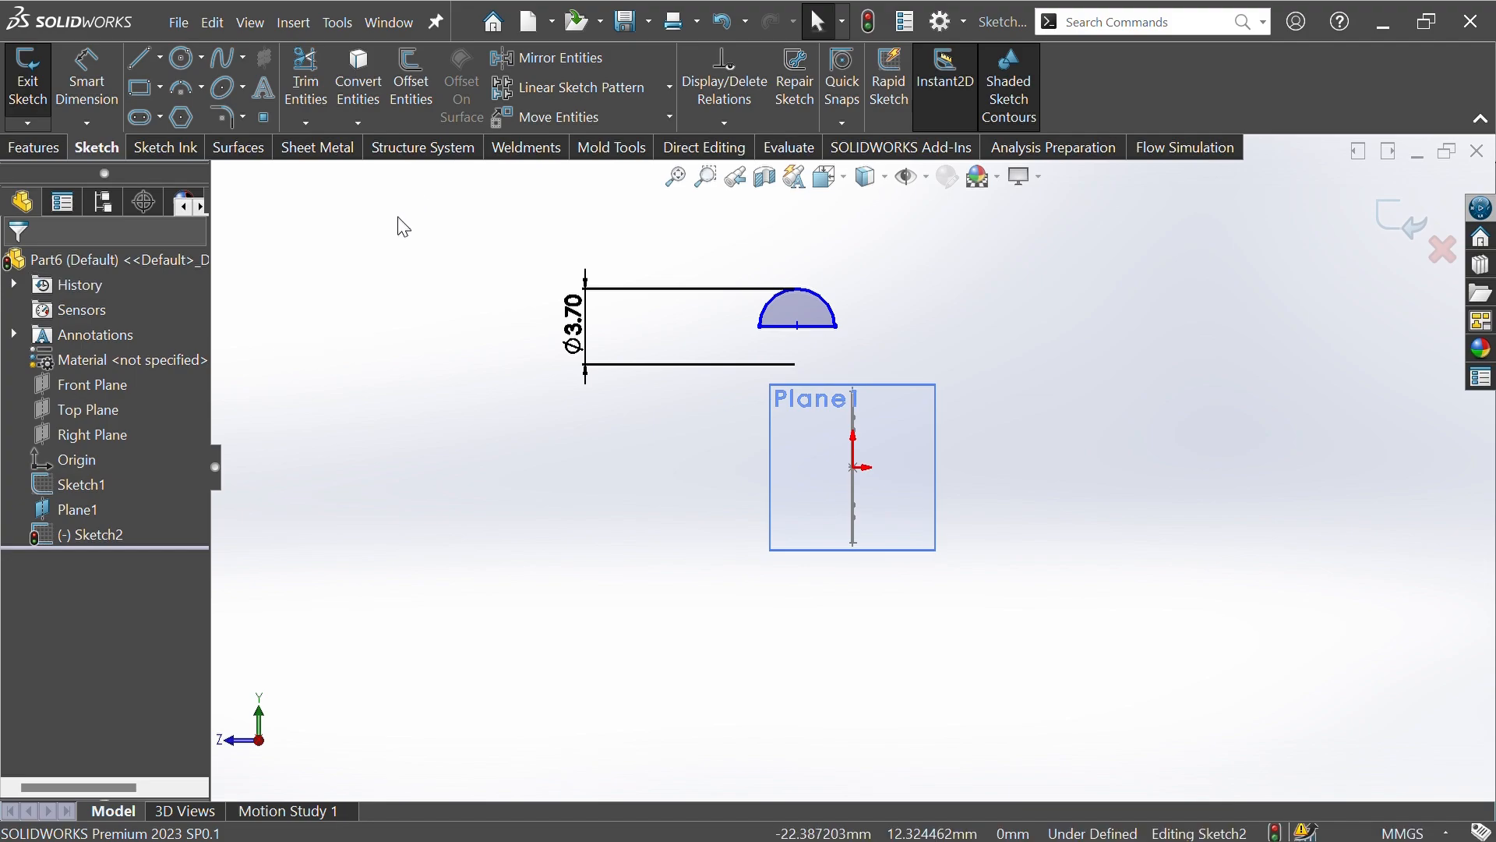
Make the midpoint of the semicircle's arc coincident with the far endpoint of the upper stem line.
{"action": "middle_click_drag", "start_coordinate": [404, 227], "coordinate": [438, 294]}
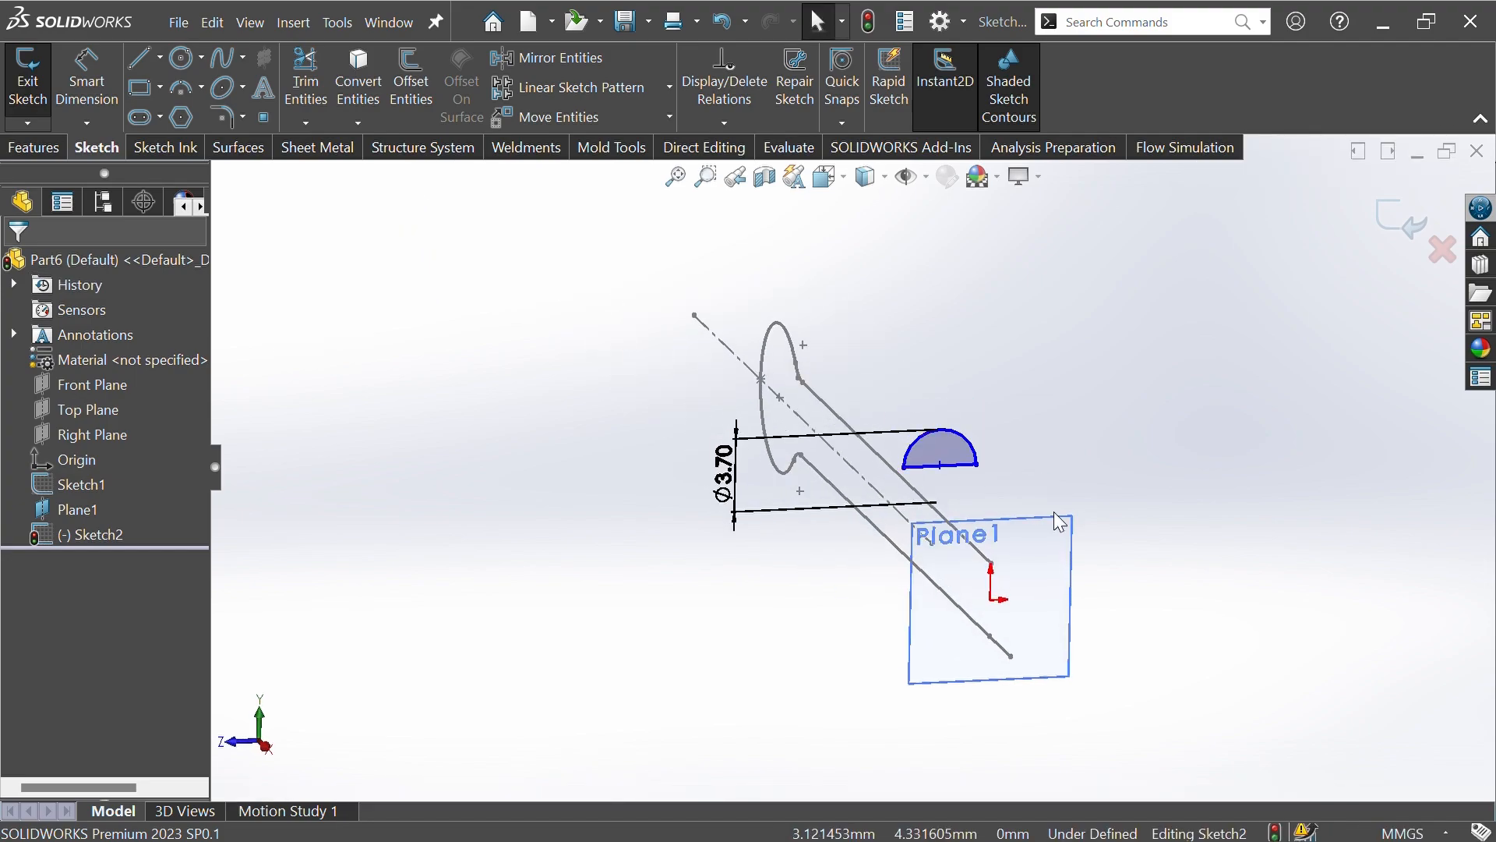
{"action": "left_click", "coordinate": [951, 445]}
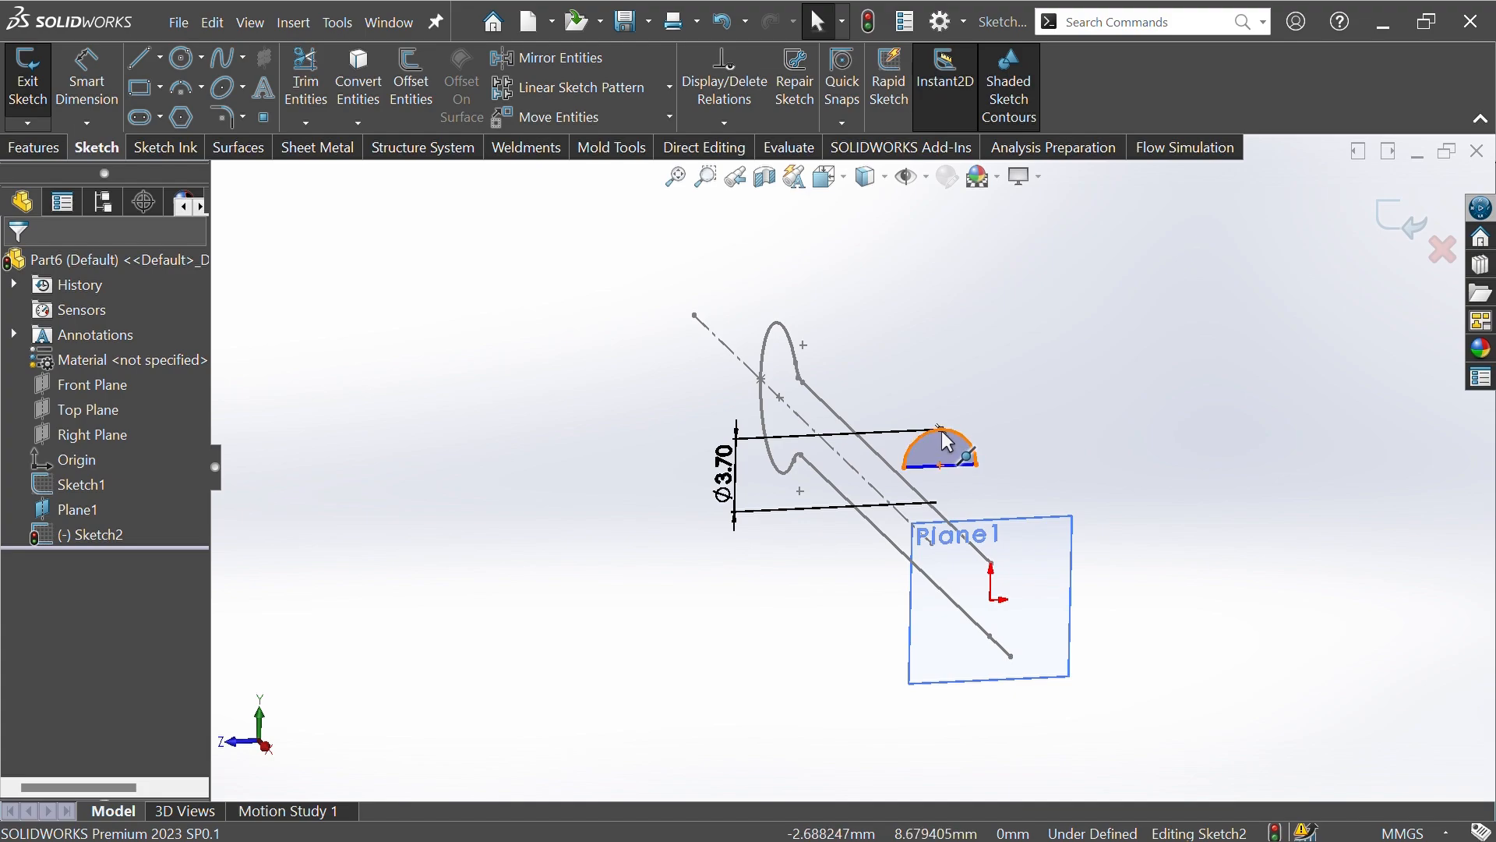
{"action": "left_click", "coordinate": [942, 435]}
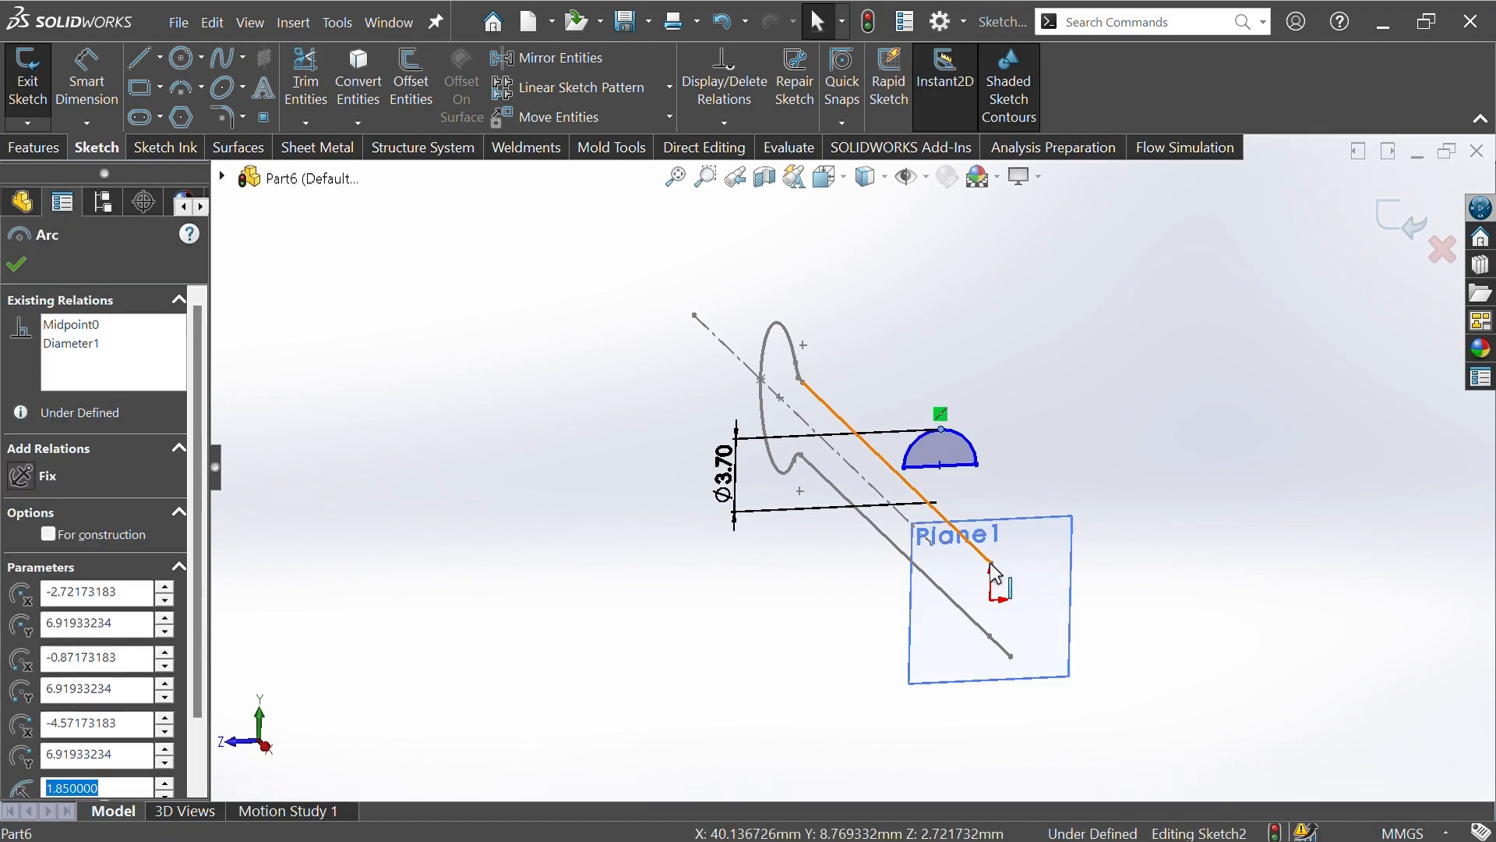
{"action": "scroll", "coordinate": [990, 569], "scroll_direction": "down", "scroll_amount": 4}
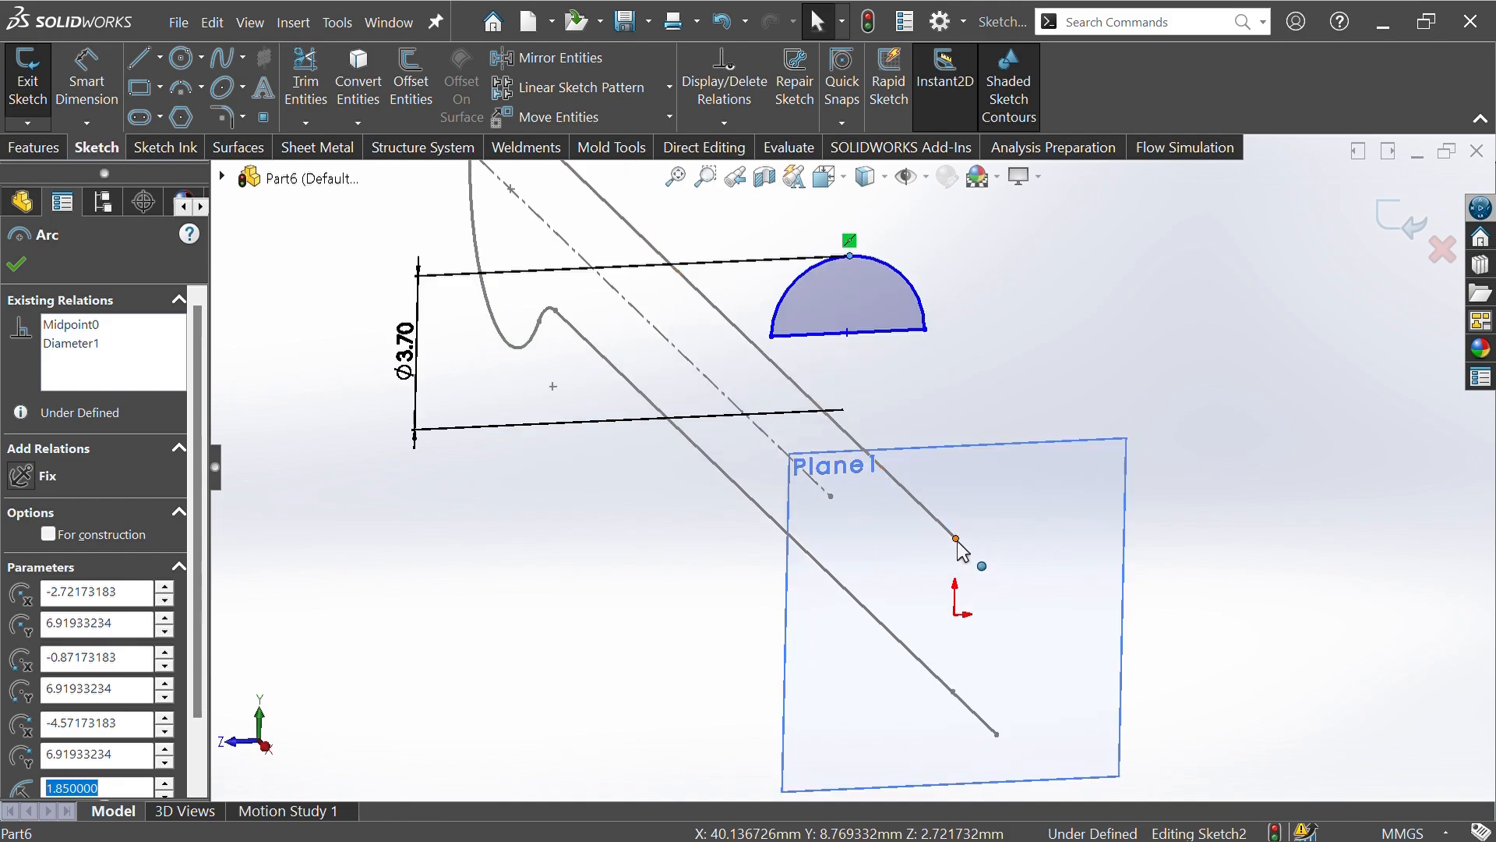
{"action": "left_click", "coordinate": [957, 538], "text": "ctrl"}
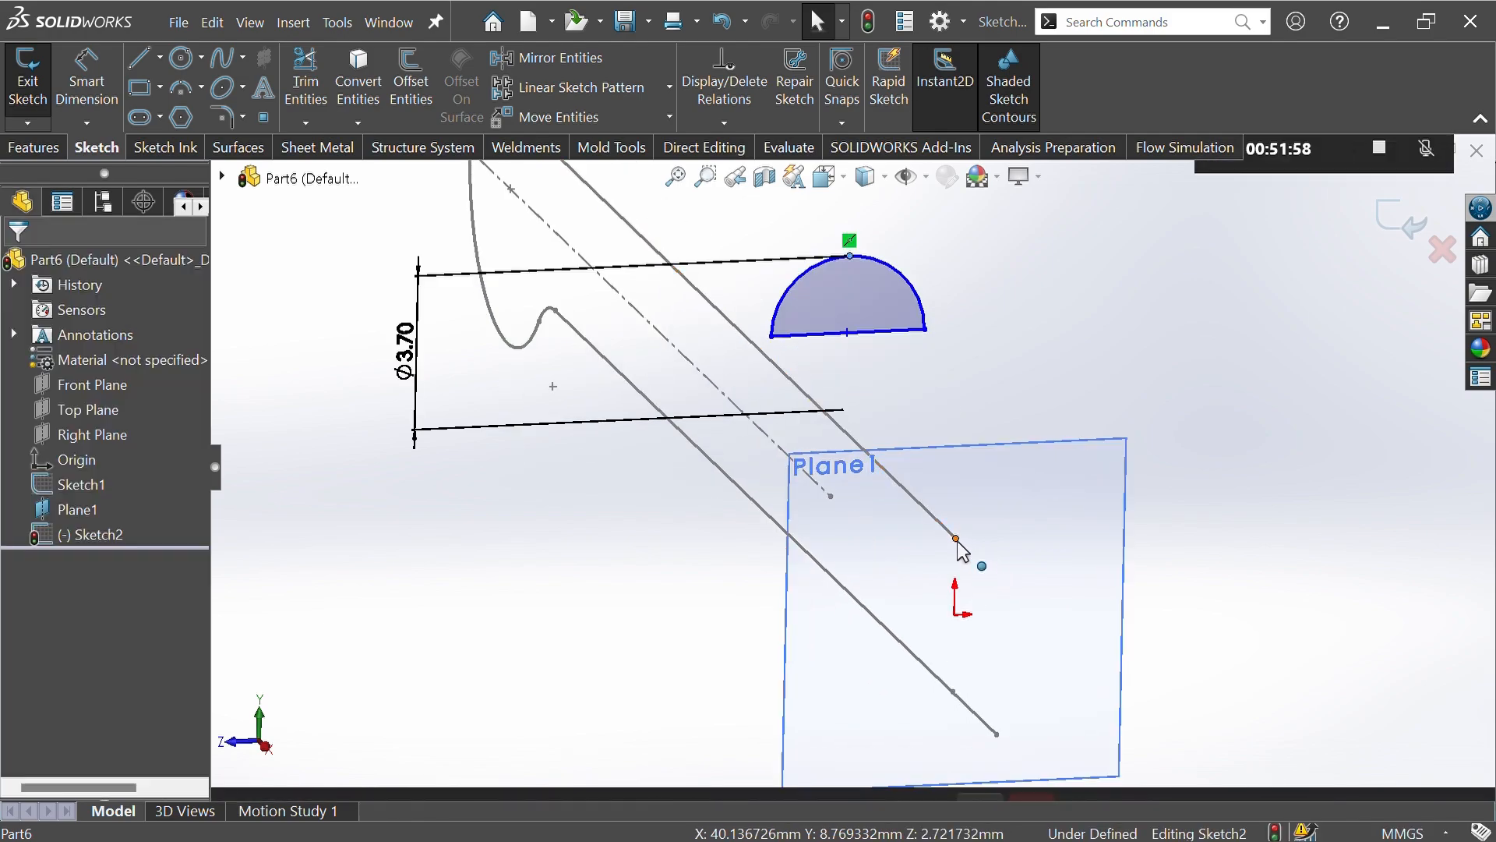
{"action": "left_click", "coordinate": [1074, 456]}
{"action": "left_click", "coordinate": [1061, 390]}
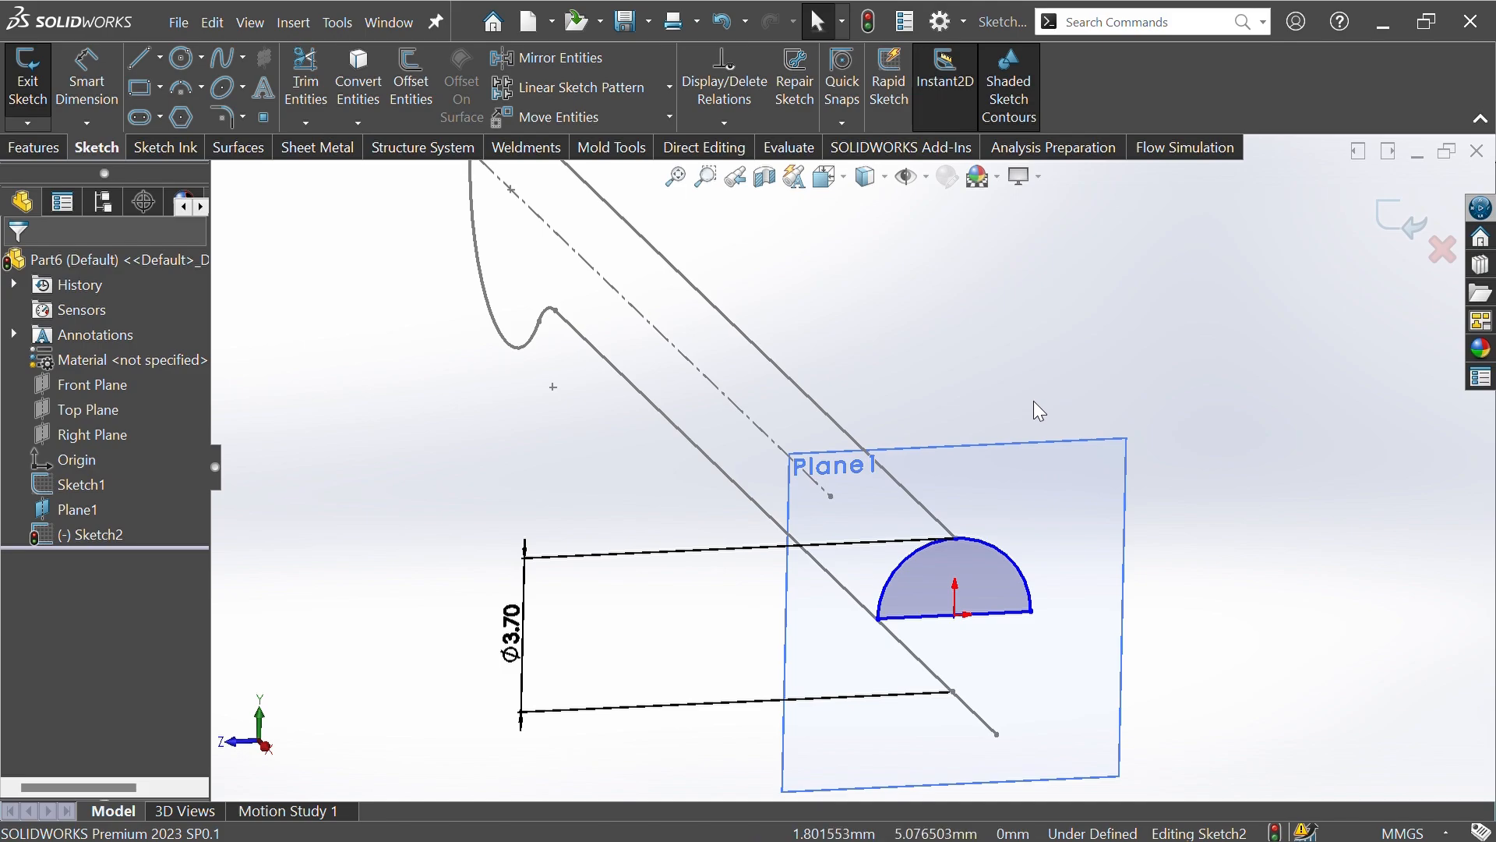
{"action": "scroll", "coordinate": [1034, 401], "scroll_direction": "up", "scroll_amount": 3}
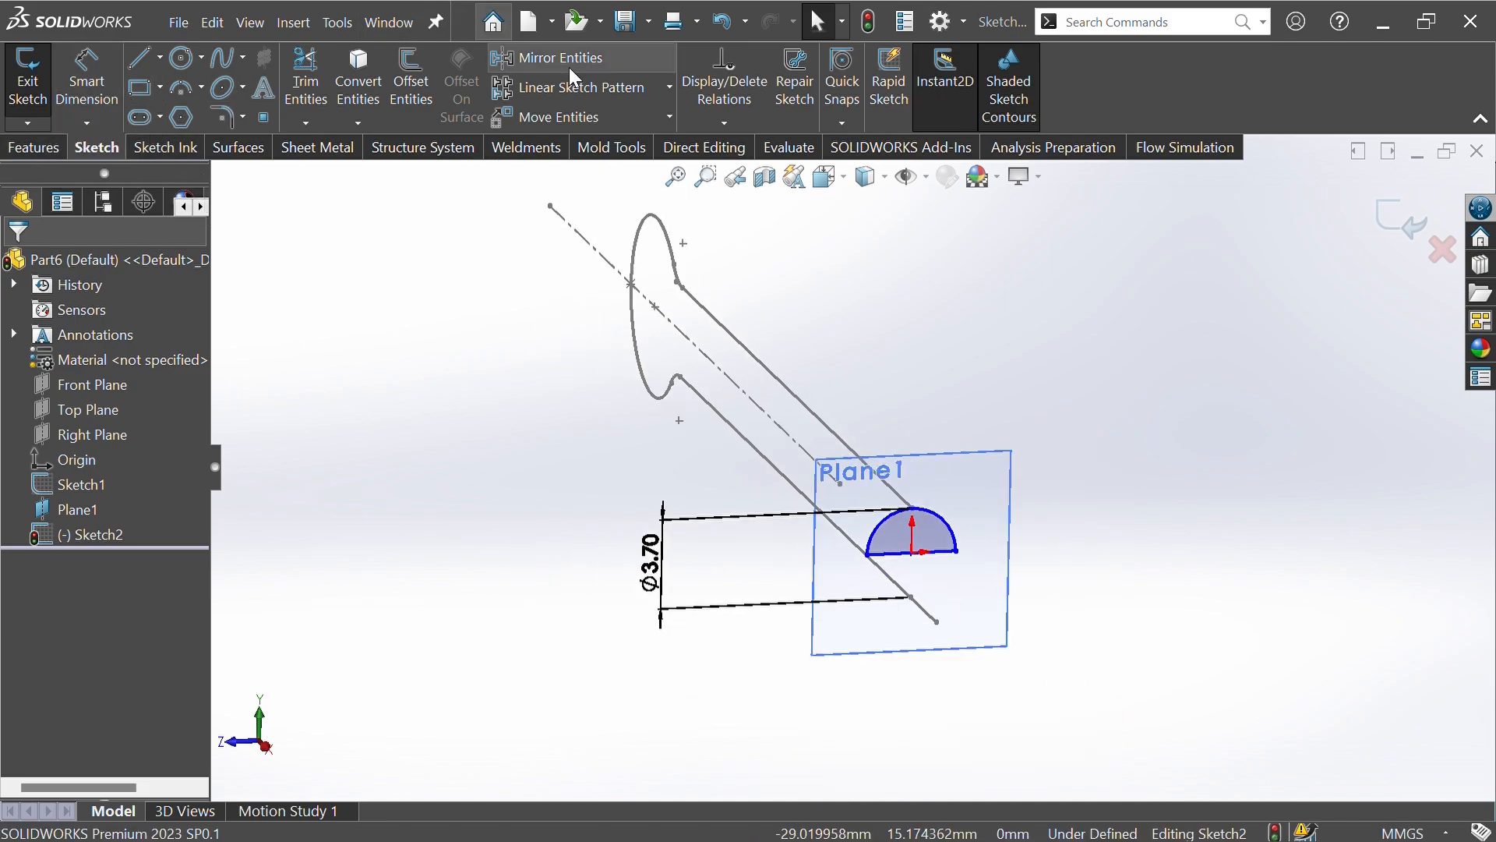
Fully define the semicircle sketch by automatically applying relations and dimensions to all of its entities.
{"action": "left_click", "coordinate": [698, 203]}
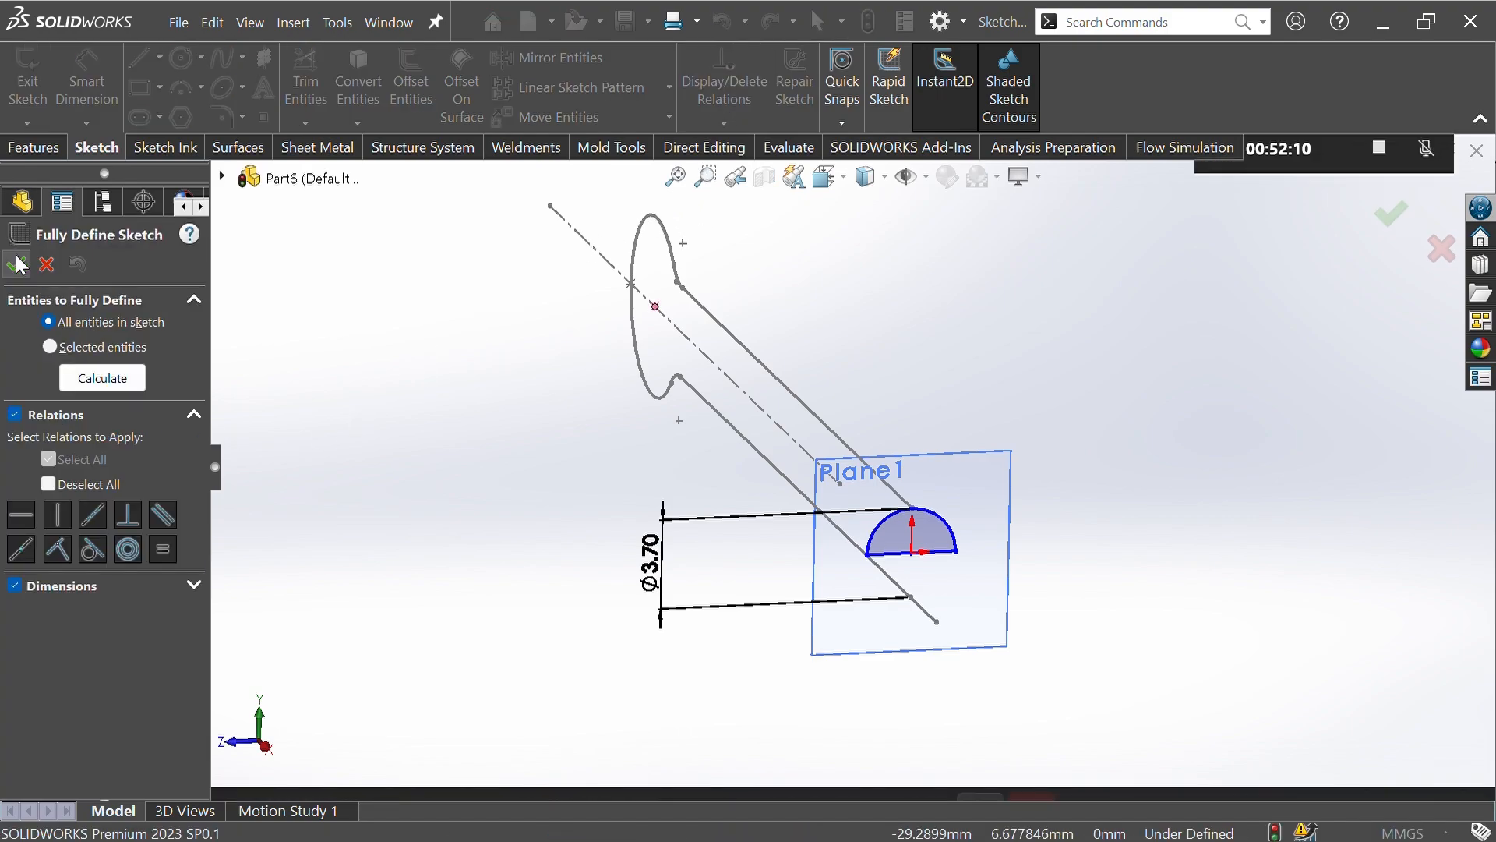
{"action": "left_click", "coordinate": [16, 264]}
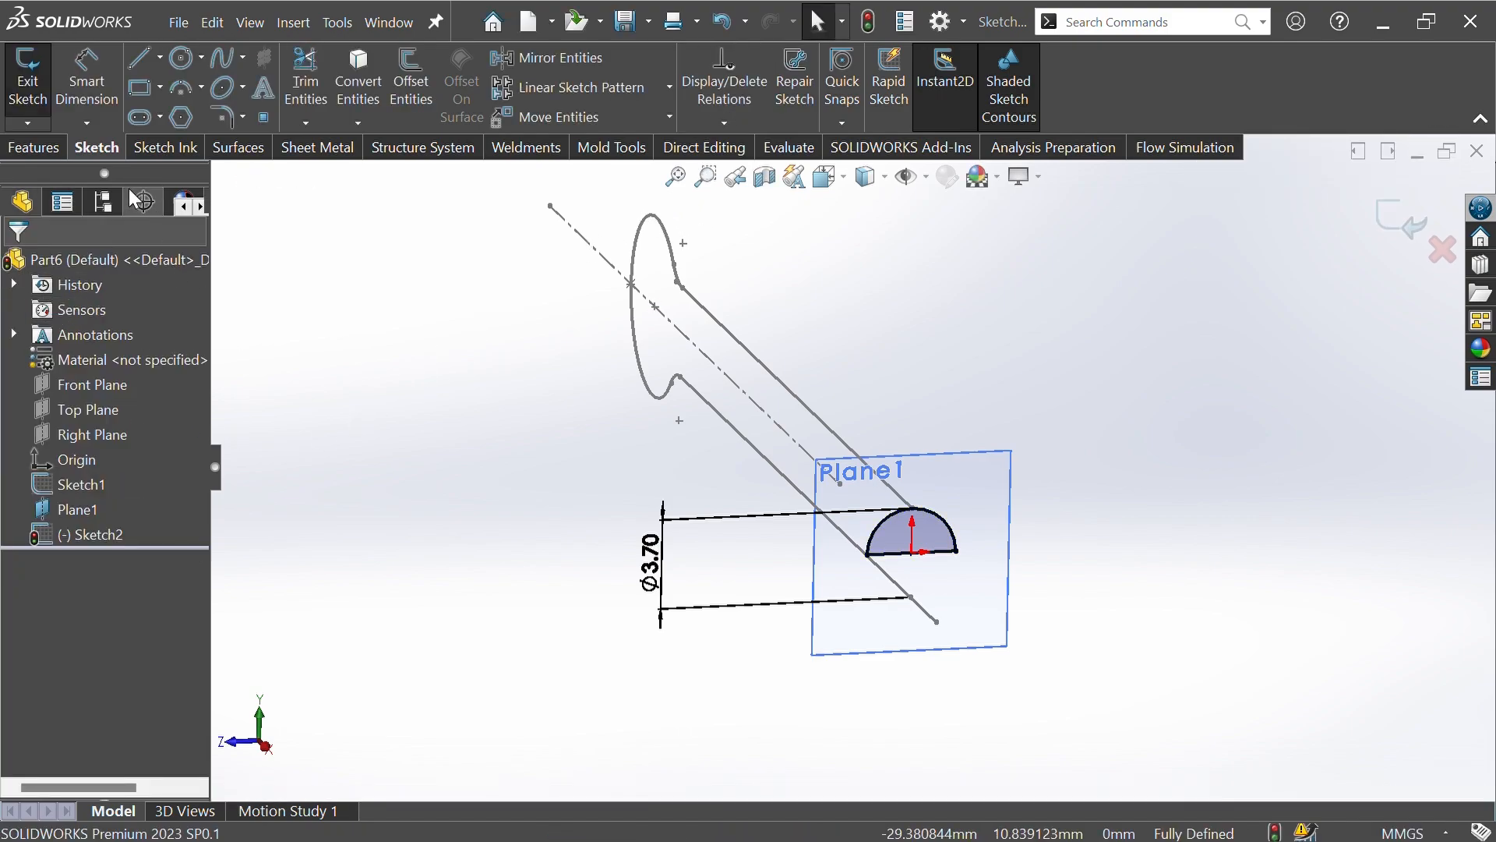
Create a swept boss using the semicircle sketch as the profile and the open head-and-stem sketch as the path.
{"action": "left_click", "coordinate": [48, 147]}
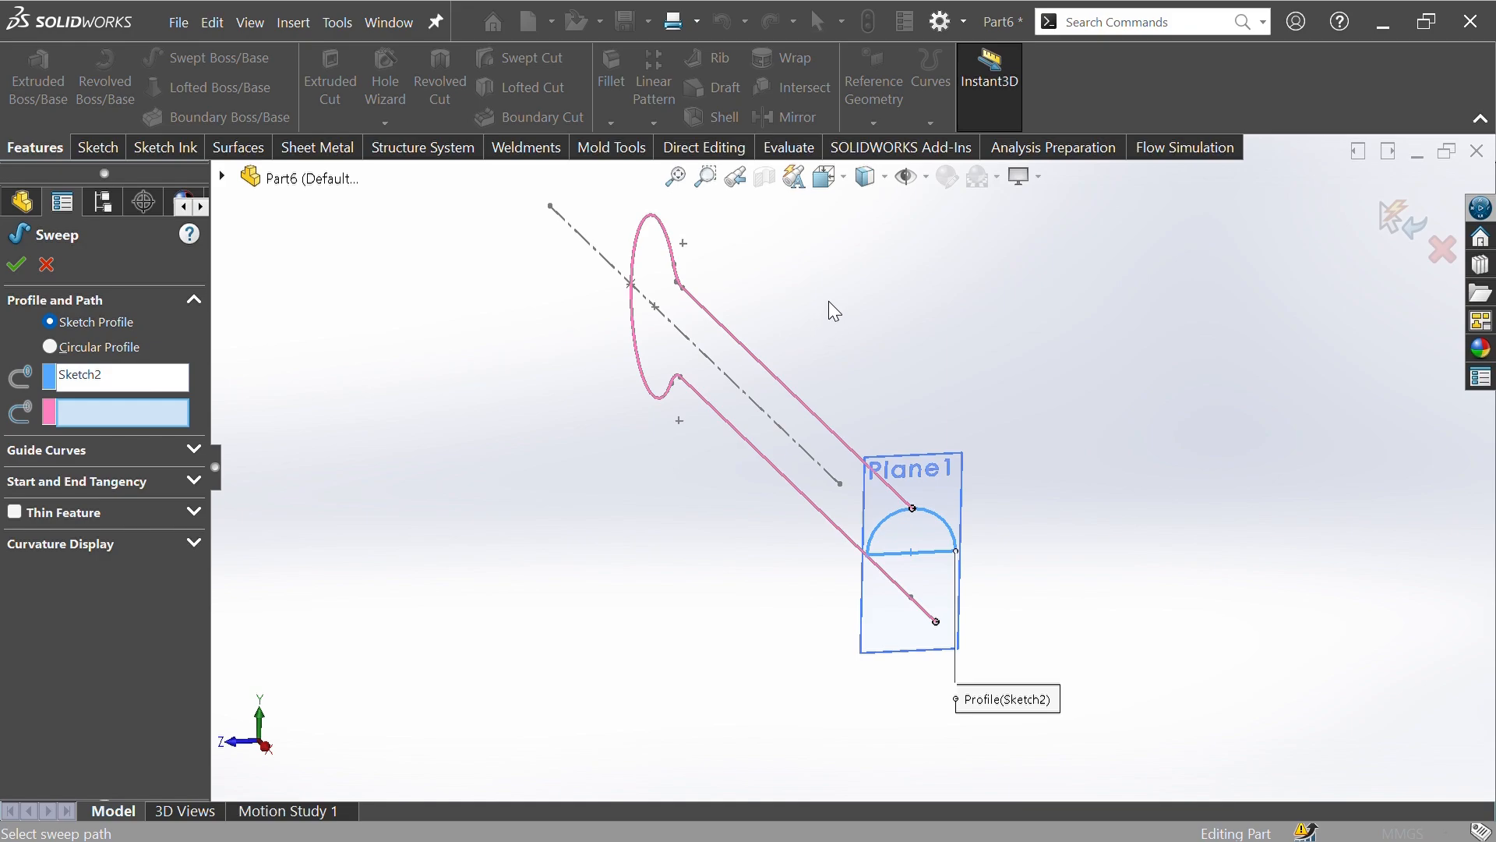
{"action": "left_click", "coordinate": [801, 278]}
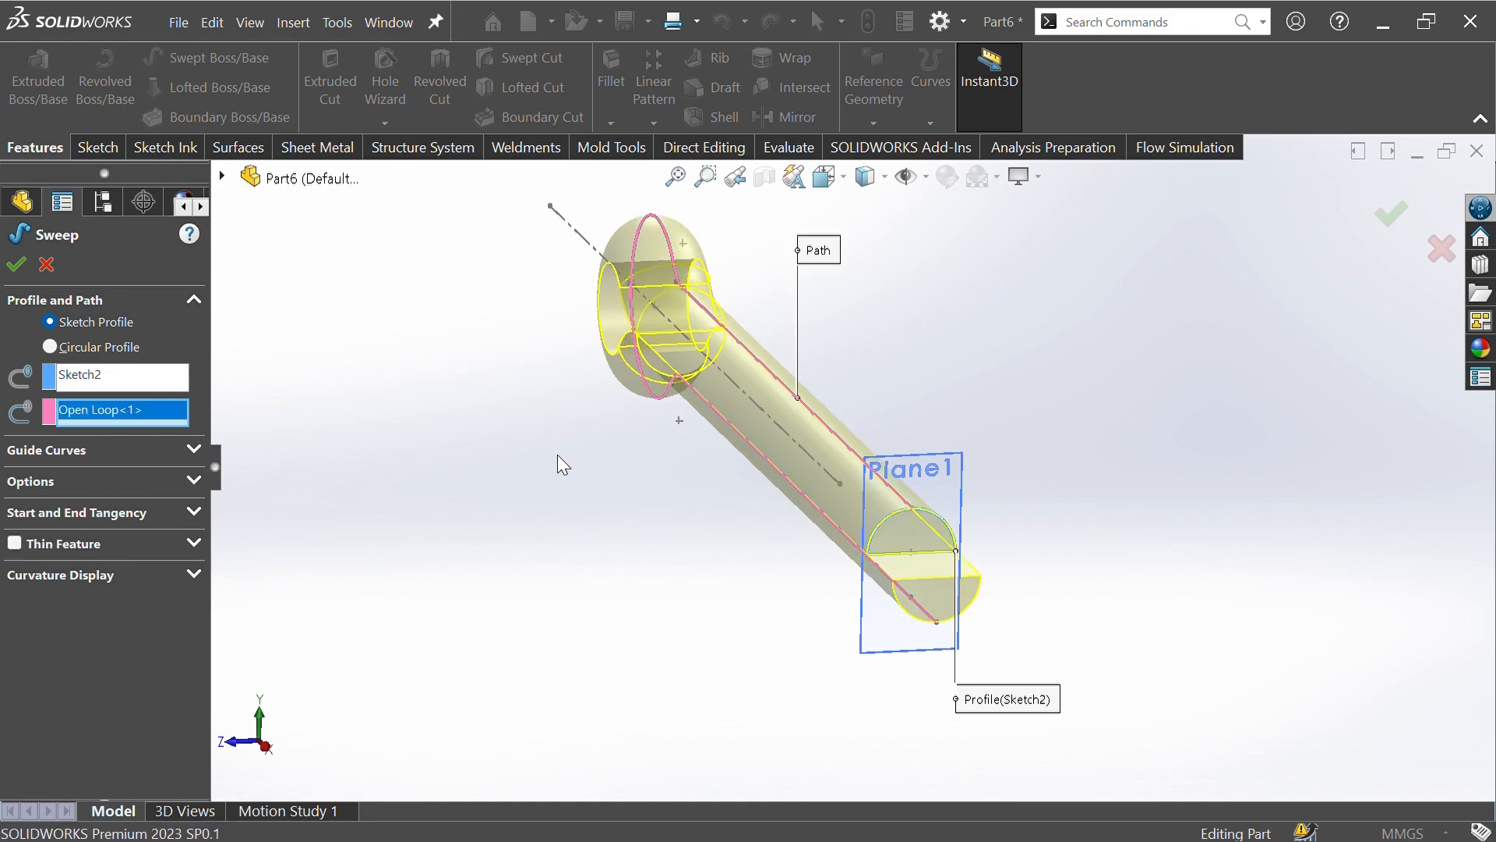
{"action": "middle_click_drag", "start_coordinate": [558, 455], "coordinate": [586, 450]}
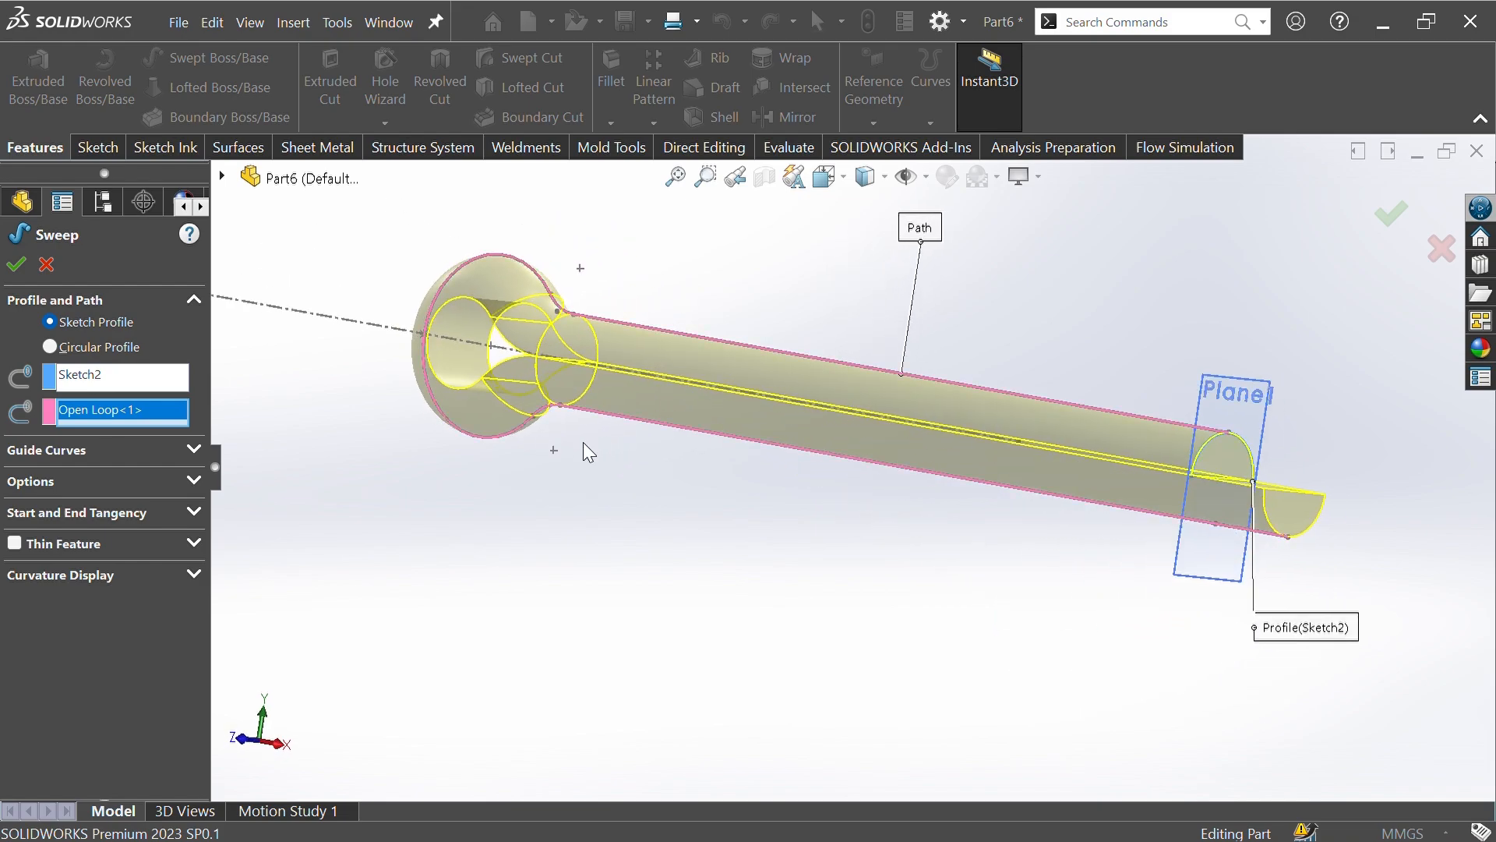
{"action": "left_click", "coordinate": [10, 266]}
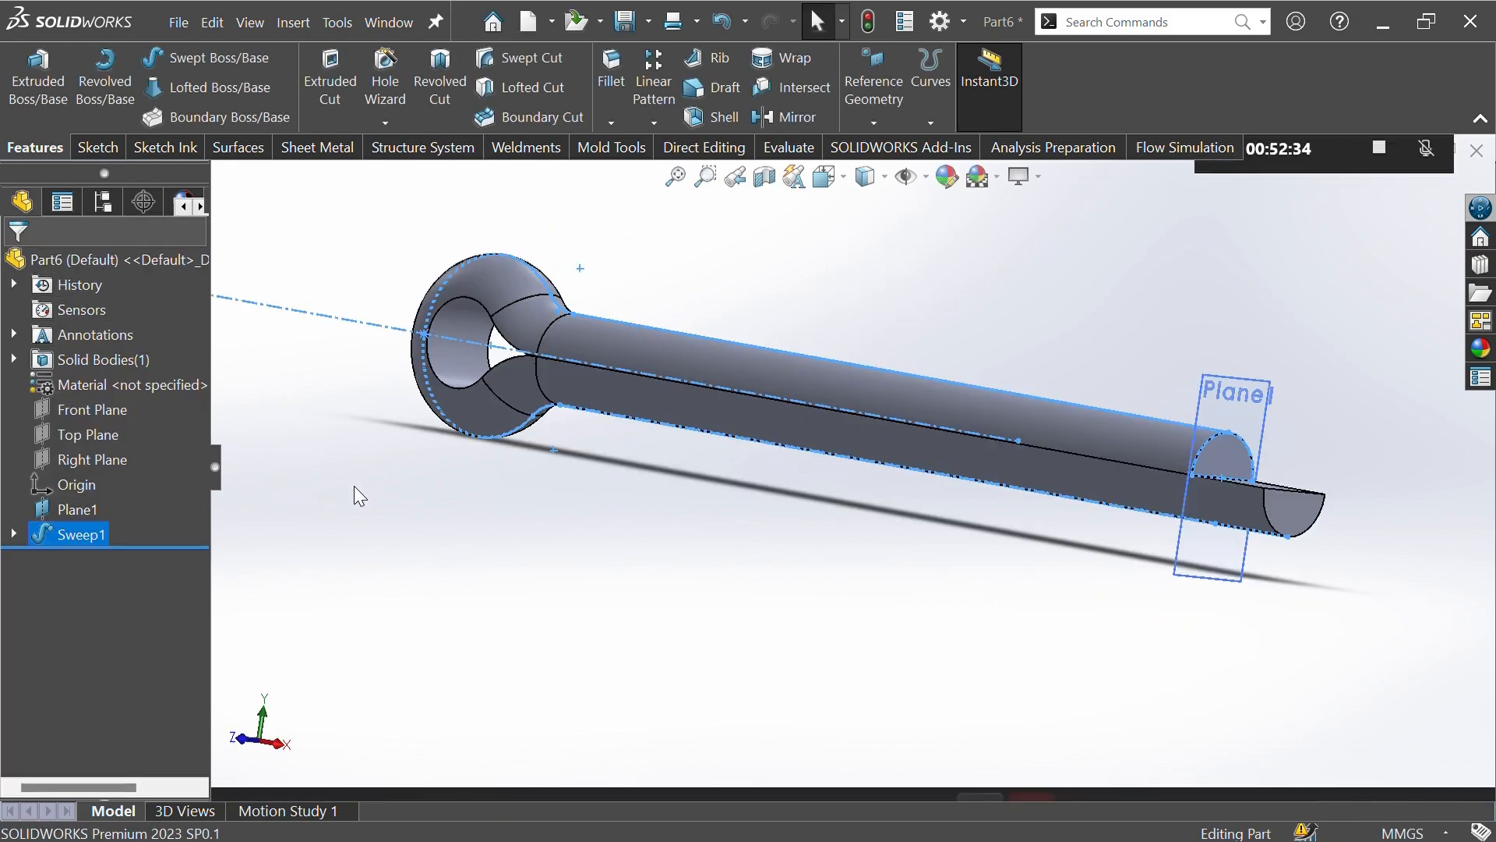
{"action": "left_click", "coordinate": [367, 481]}
Hide all reference item types in the graphics area, including the stem-end plane, so only the swept body shows.
{"action": "mouse_move", "coordinate": [385, 501]}
{"action": "middle_mouse_down"}
{"action": "mouse_move", "coordinate": [428, 488]}
{"action": "mouse_move", "coordinate": [385, 487]}
{"action": "middle_mouse_up"}
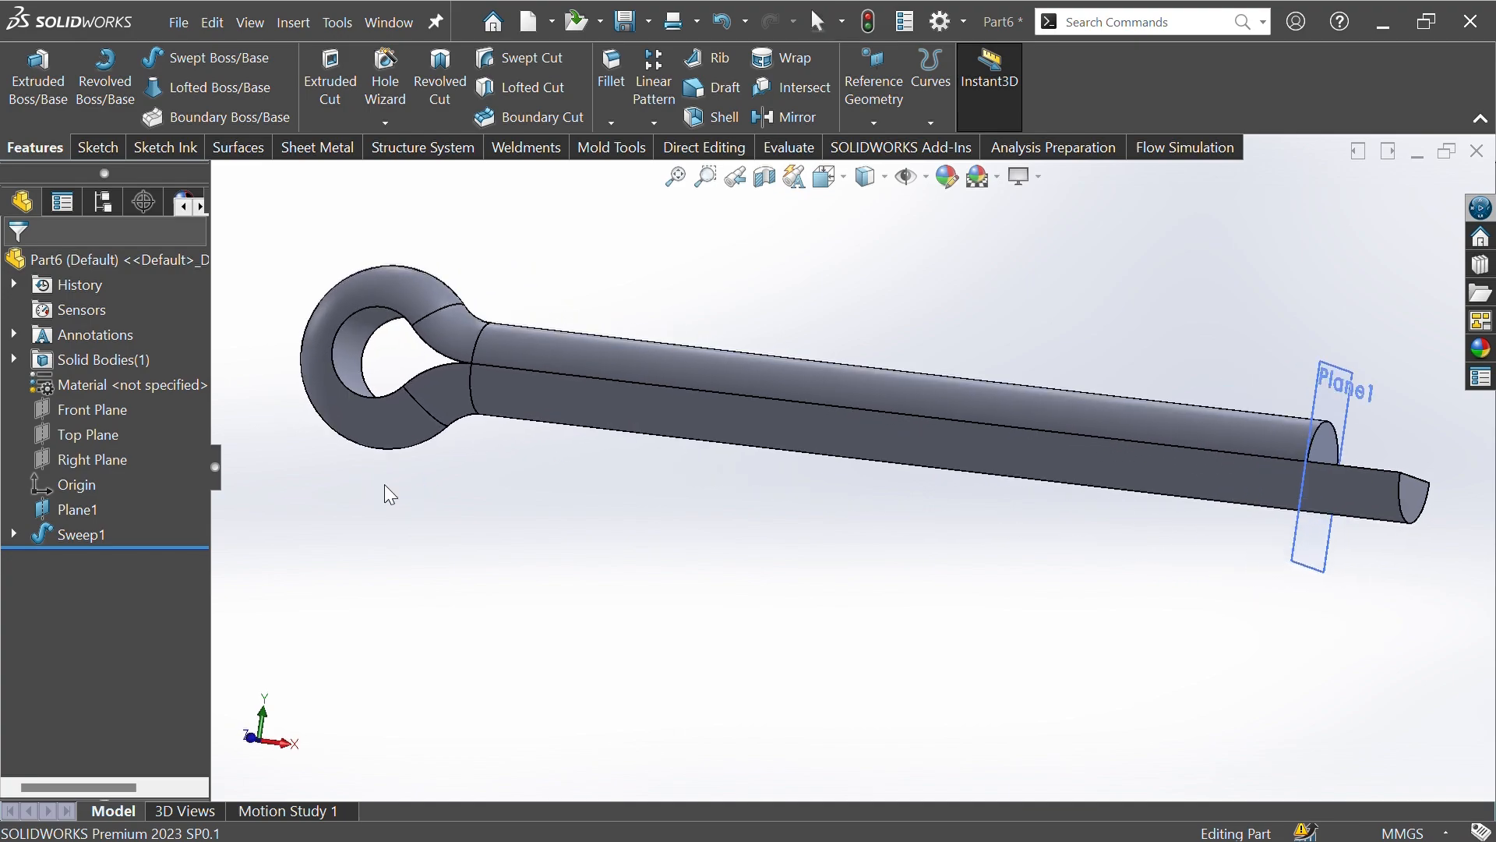
{"action": "left_click", "coordinate": [906, 178]}
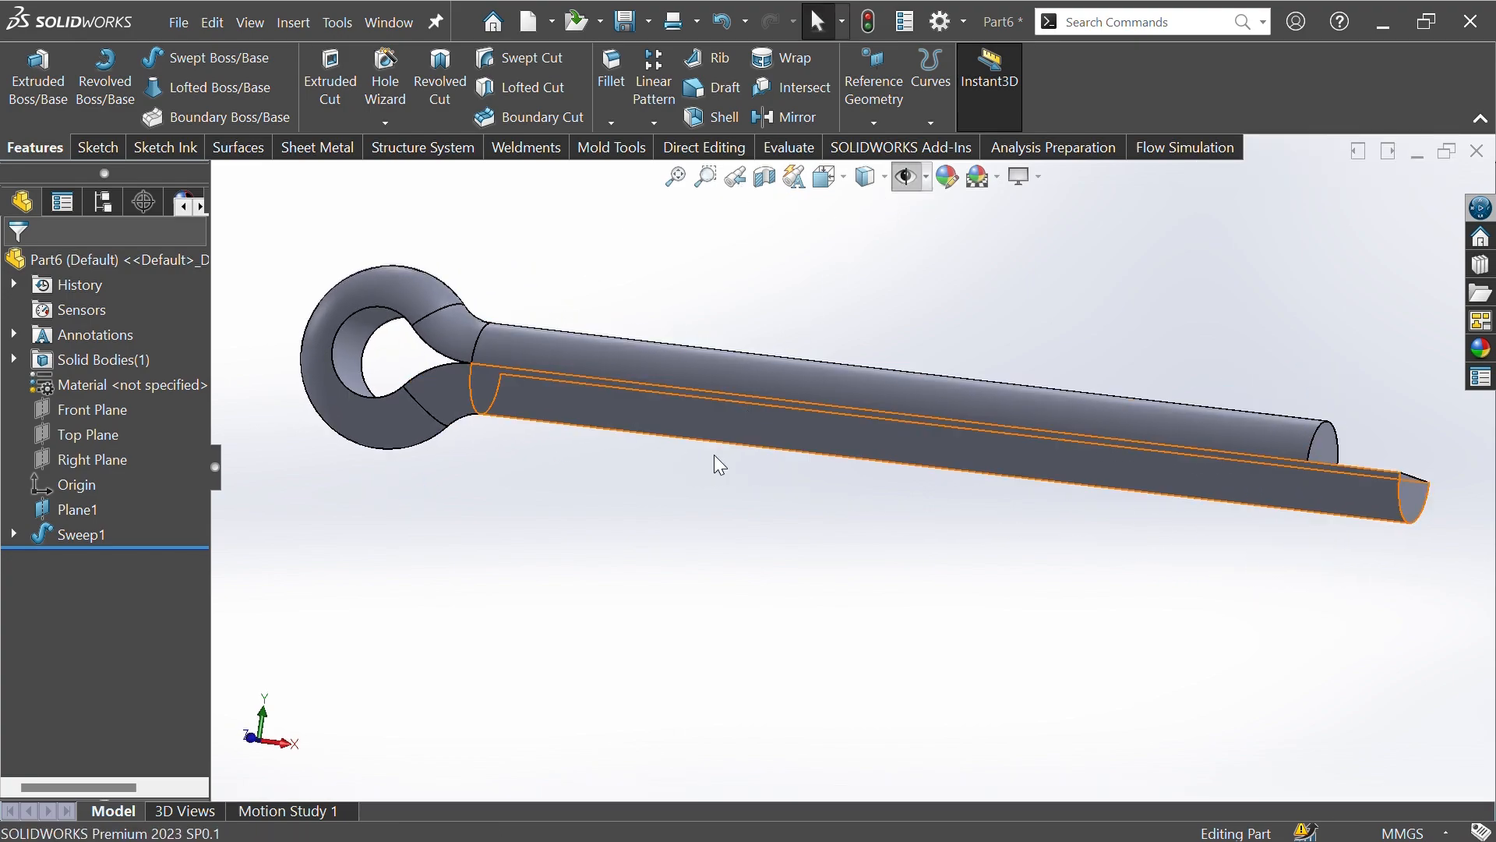
{"action": "scroll", "coordinate": [681, 497], "scroll_direction": "up", "scroll_amount": 3}
{"action": "middle_click_drag", "start_coordinate": [685, 499], "coordinate": [684, 530]}
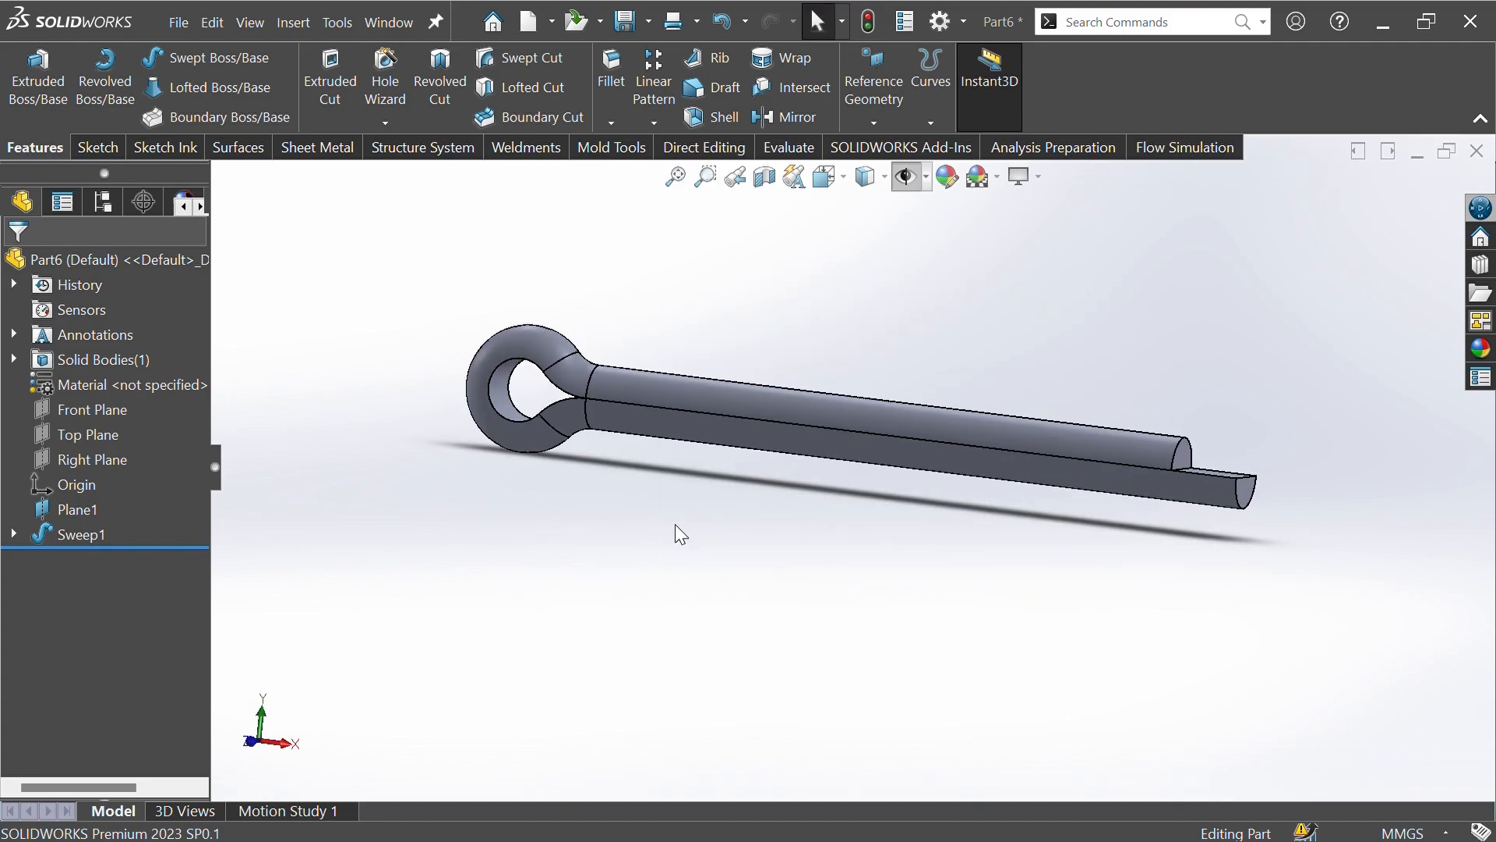